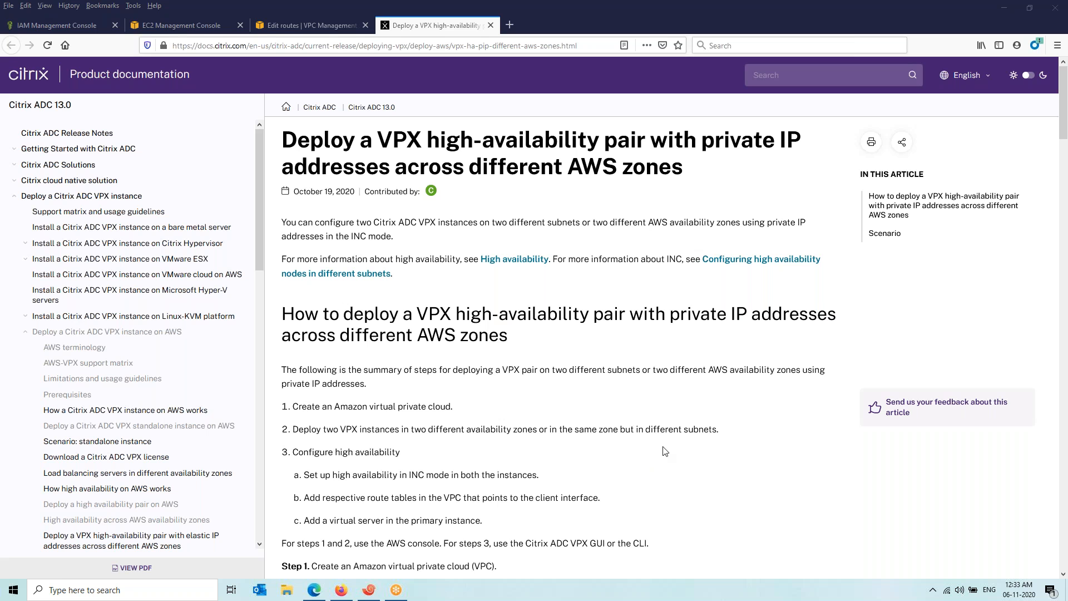
- Review the documented procedure for deploying a VPX high-availability pair with private IPs, including the source/destination check and CLI configuration
{"action": "scroll", "coordinate": [663, 452], "scroll_direction": "down", "scroll_amount": 3}
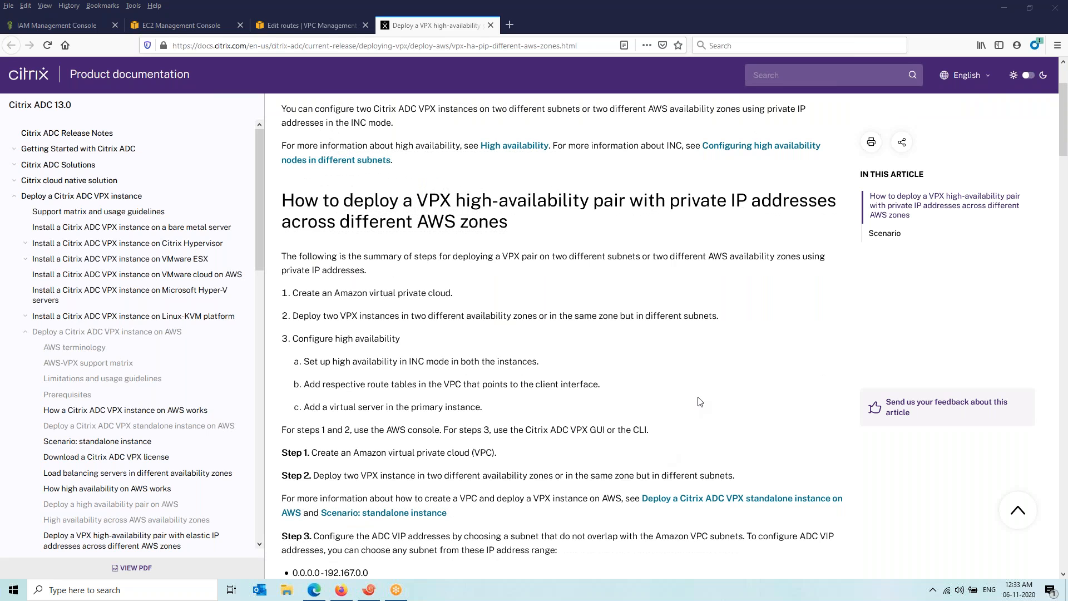
{"action": "scroll", "coordinate": [614, 427], "scroll_direction": "down", "scroll_amount": 6}
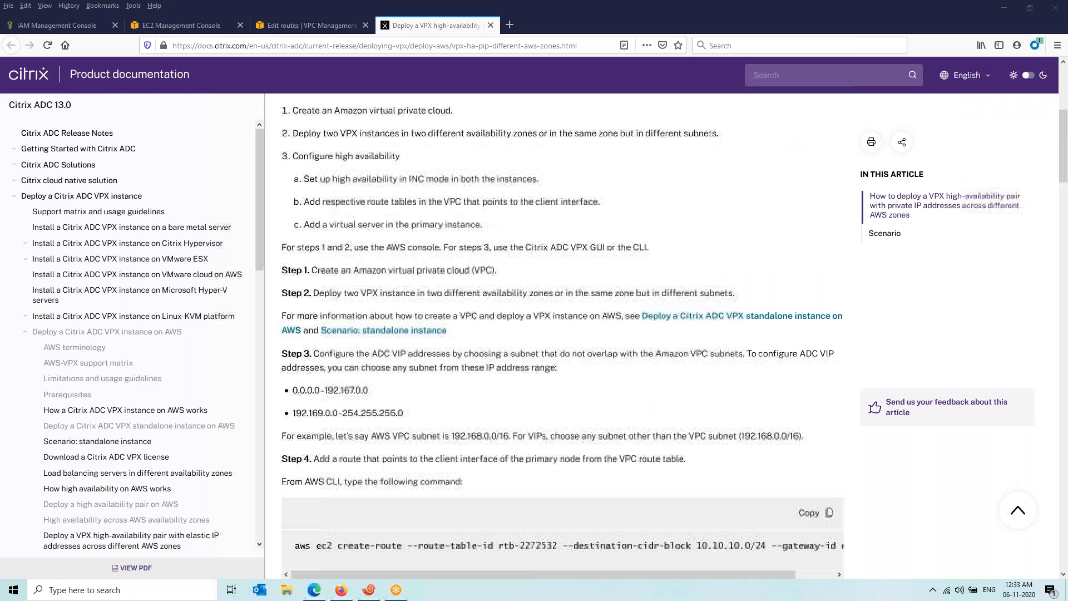
{"action": "scroll", "coordinate": [590, 414], "scroll_direction": "down", "scroll_amount": 12}
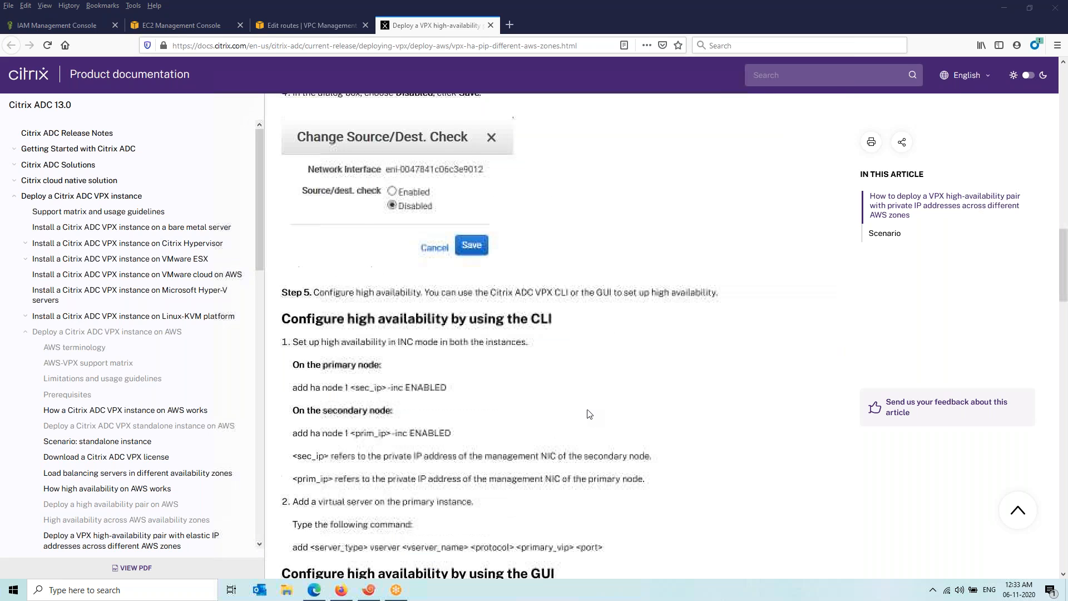
{"action": "scroll", "coordinate": [589, 414], "scroll_direction": "up", "scroll_amount": 2}
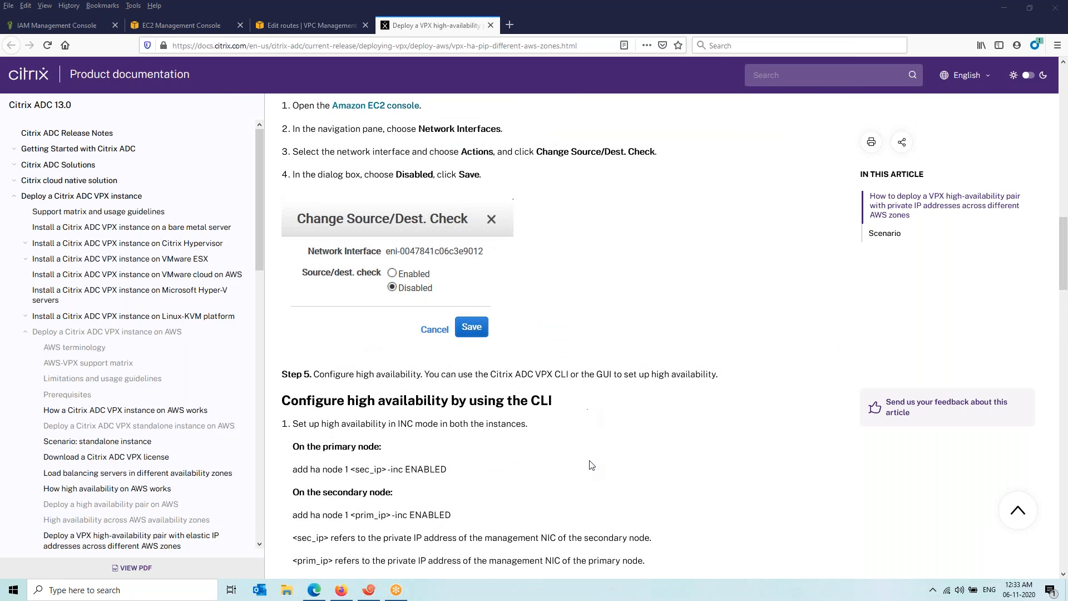
{"action": "scroll", "coordinate": [591, 464], "scroll_direction": "down", "scroll_amount": 8}
{"action": "scroll", "coordinate": [536, 313], "scroll_direction": "up", "scroll_amount": 8}
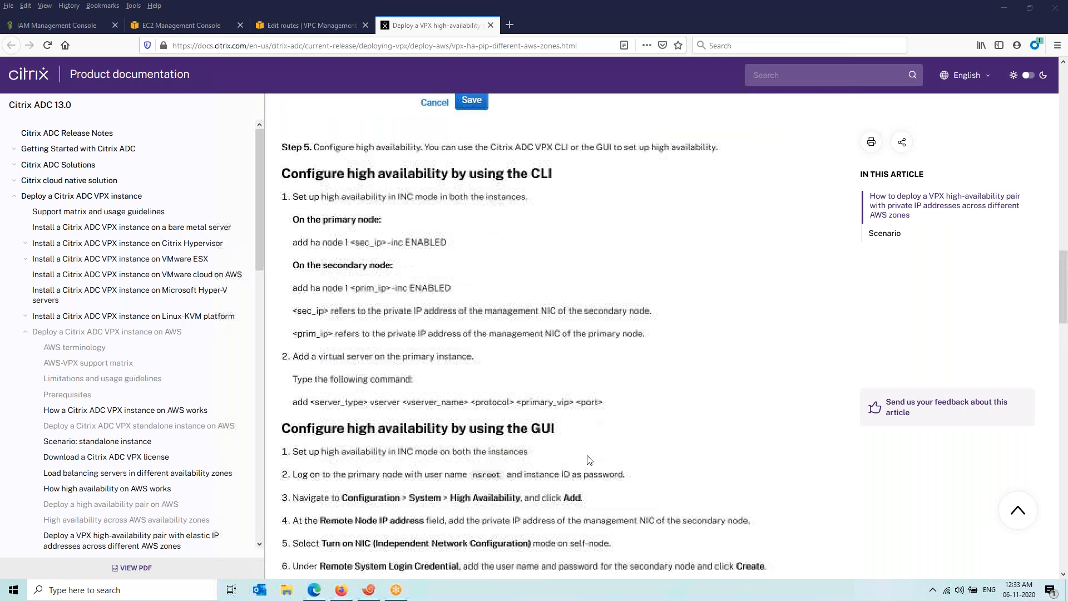
{"action": "left_click_drag", "start_coordinate": [377, 373], "coordinate": [393, 245]}
{"action": "left_click", "coordinate": [734, 440]}
{"action": "scroll", "coordinate": [683, 476], "scroll_direction": "down", "scroll_amount": 1}
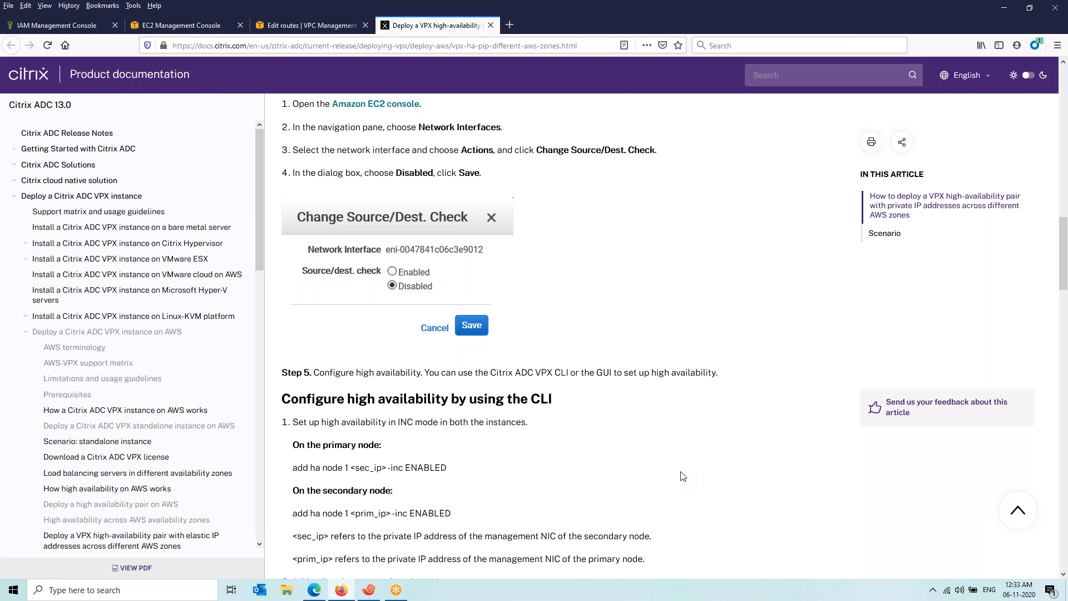
- Examine the scenario's before-failover and after-failover network diagrams in the Citrix ADC article
{"action": "scroll", "coordinate": [683, 476], "scroll_direction": "down", "scroll_amount": 10}
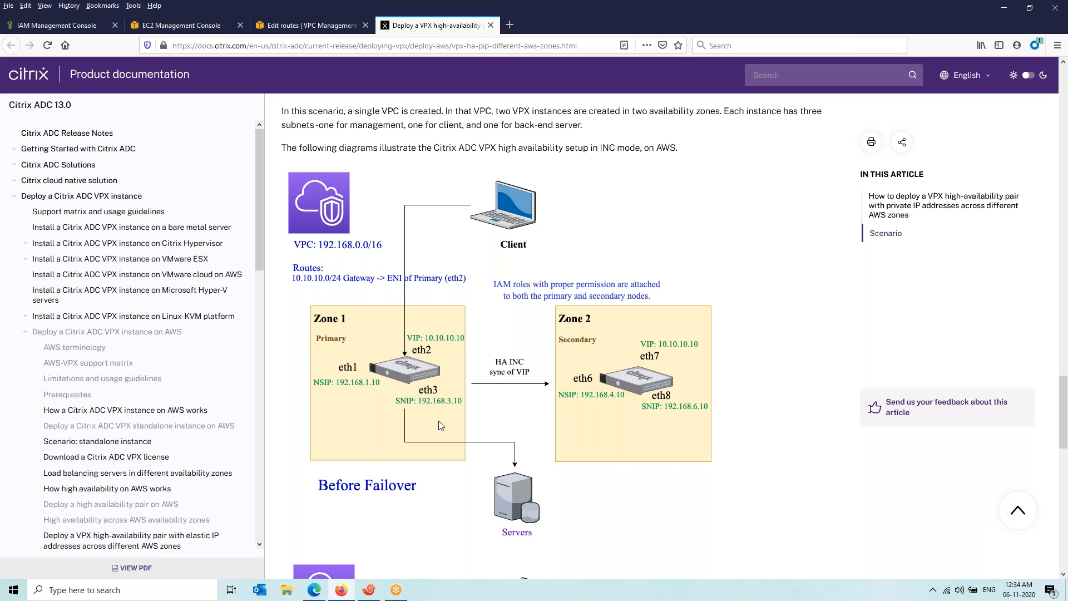
{"action": "scroll", "coordinate": [453, 432], "scroll_direction": "down", "scroll_amount": 2}
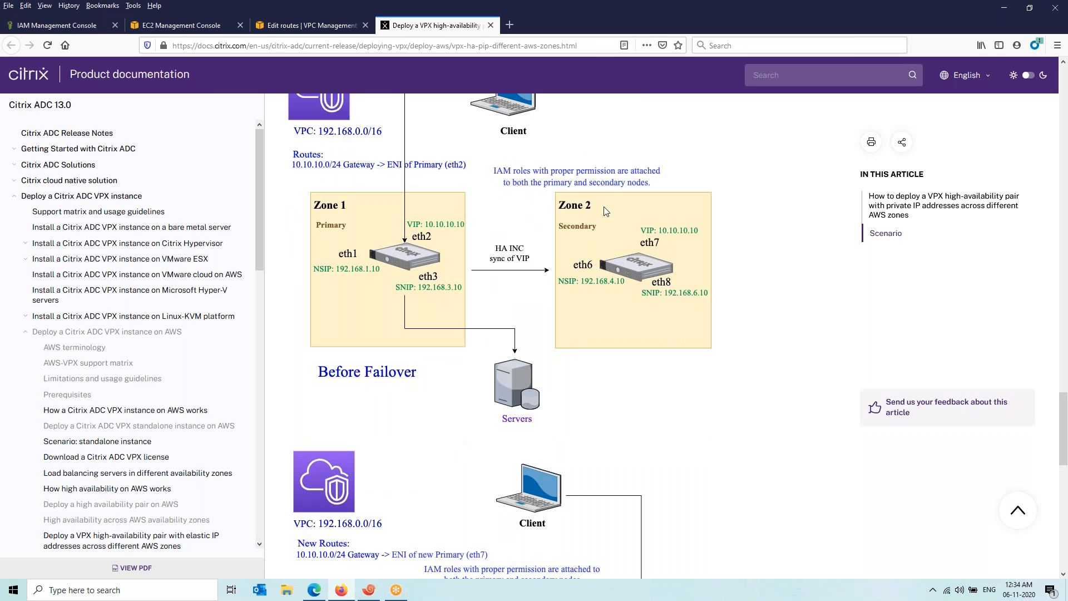
{"action": "scroll", "coordinate": [538, 261], "scroll_direction": "down", "scroll_amount": 3}
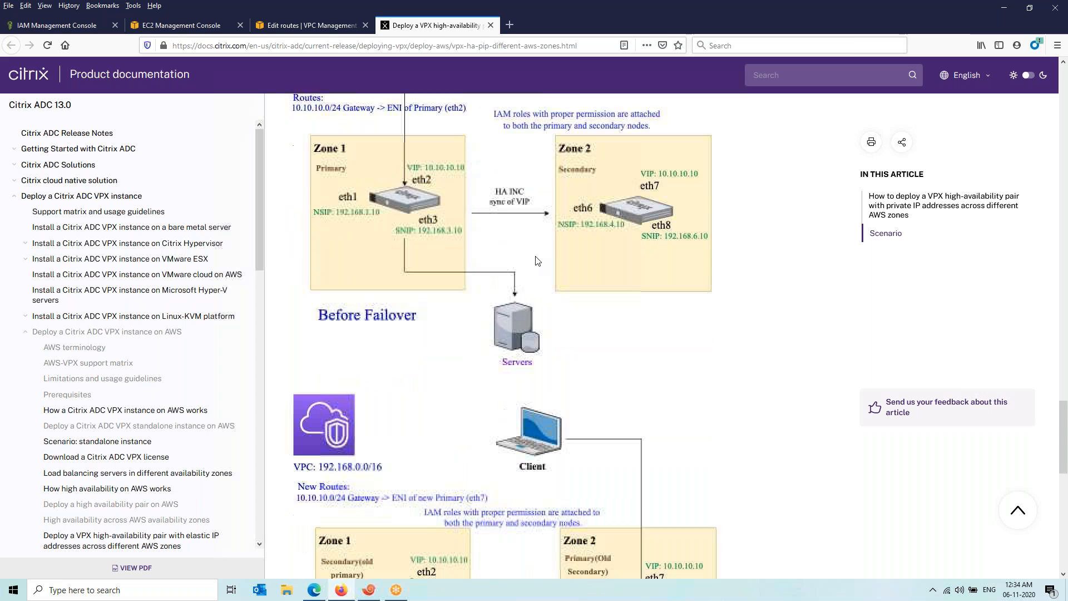
{"action": "scroll", "coordinate": [535, 262], "scroll_direction": "down", "scroll_amount": 2}
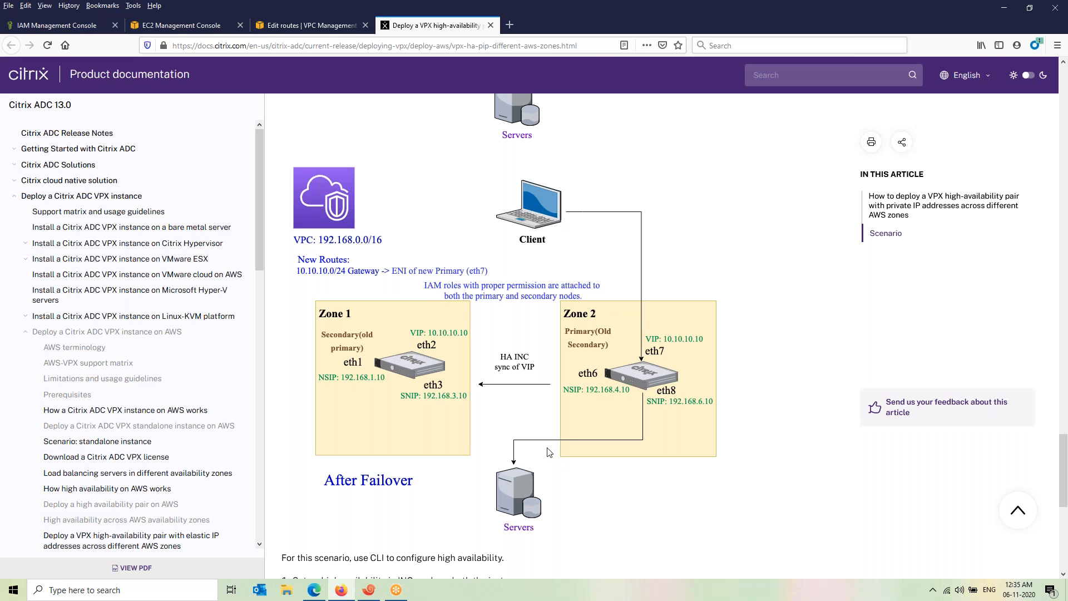
{"action": "scroll", "coordinate": [549, 452], "scroll_direction": "down", "scroll_amount": 2}
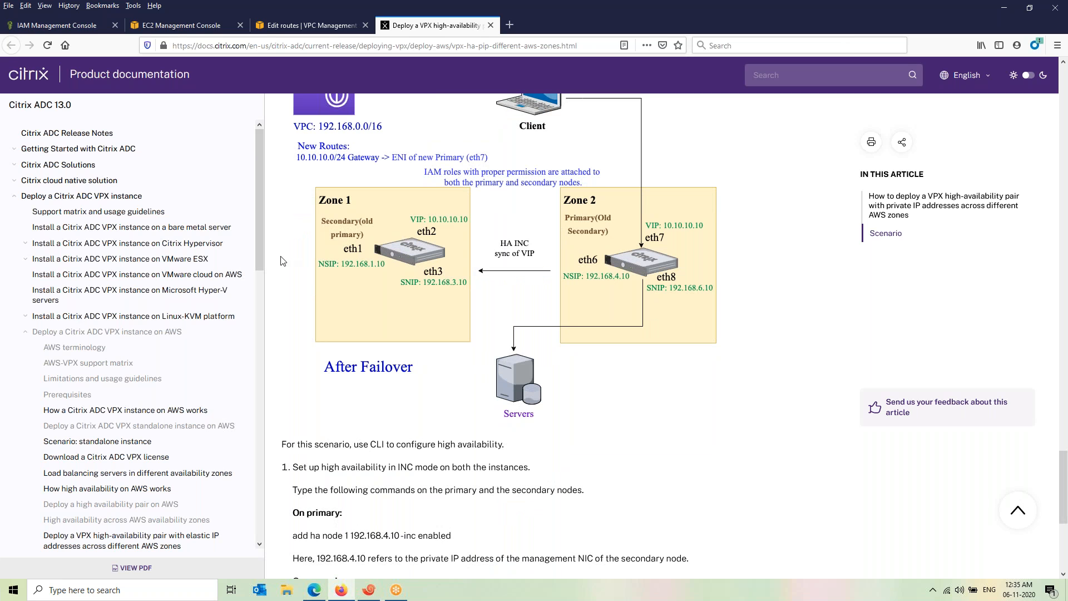
- Review the allowed EC2 and IAM actions in the JSON of the HAMZPIP policy in the IAM Management Console
{"action": "mouse_move", "coordinate": [369, 590]}
{"action": "left_click", "coordinate": [59, 25]}
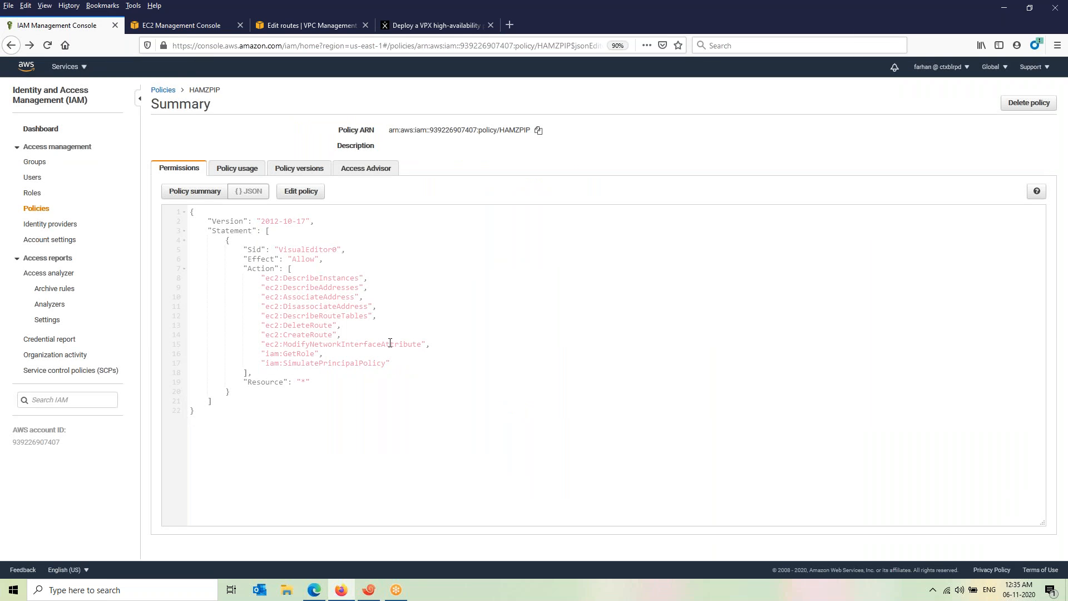
{"action": "left_click_drag", "start_coordinate": [391, 362], "coordinate": [245, 276]}
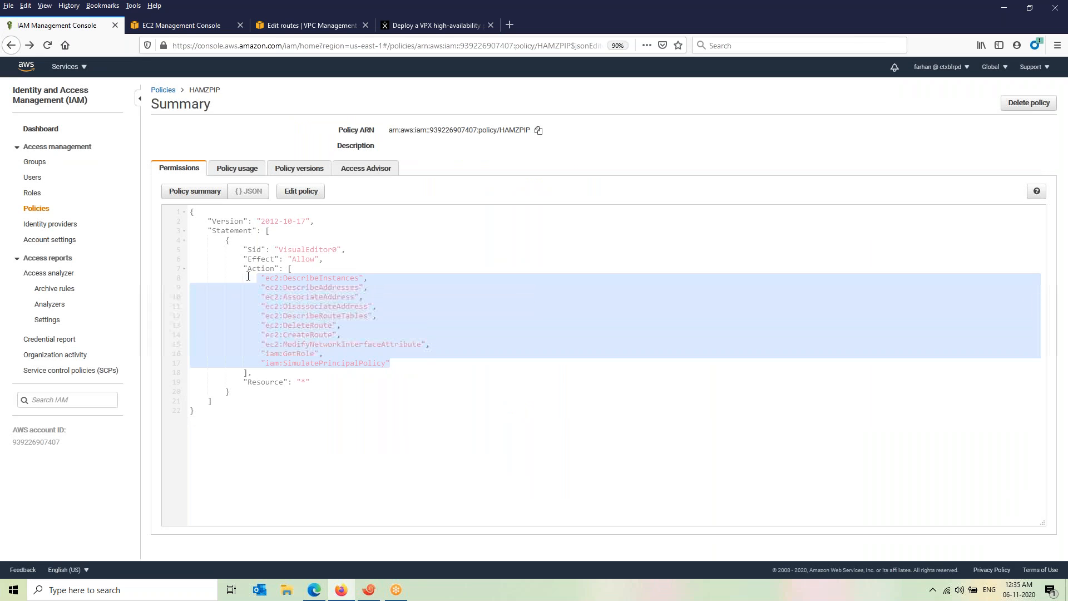
{"action": "left_click", "coordinate": [369, 367]}
{"action": "left_click_drag", "start_coordinate": [366, 280], "coordinate": [307, 286]}
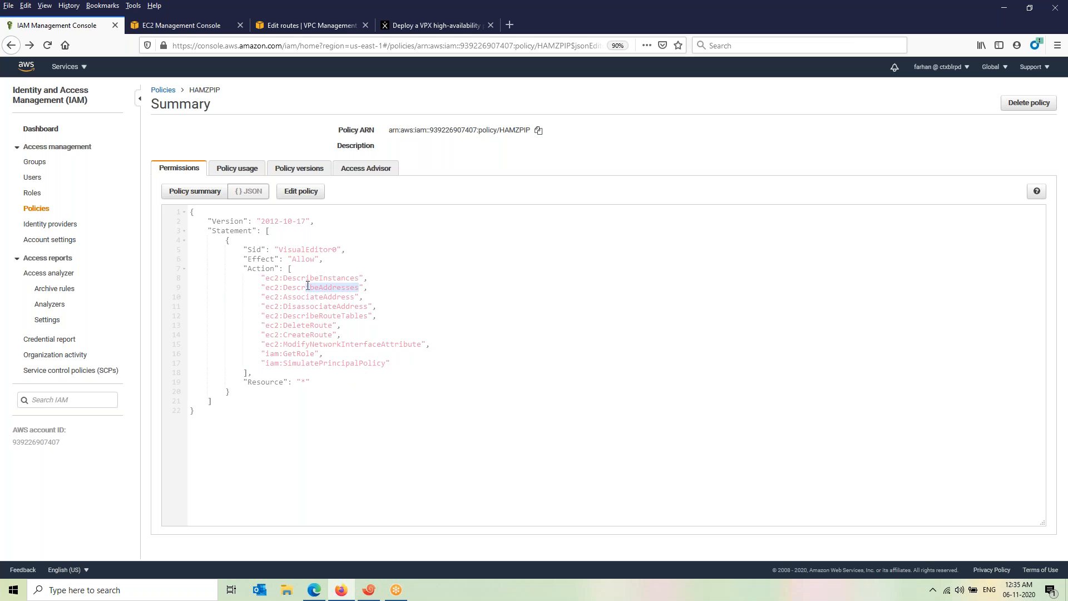
{"action": "left_click_drag", "start_coordinate": [379, 311], "coordinate": [324, 335]}
{"action": "left_click_drag", "start_coordinate": [391, 362], "coordinate": [226, 278]}
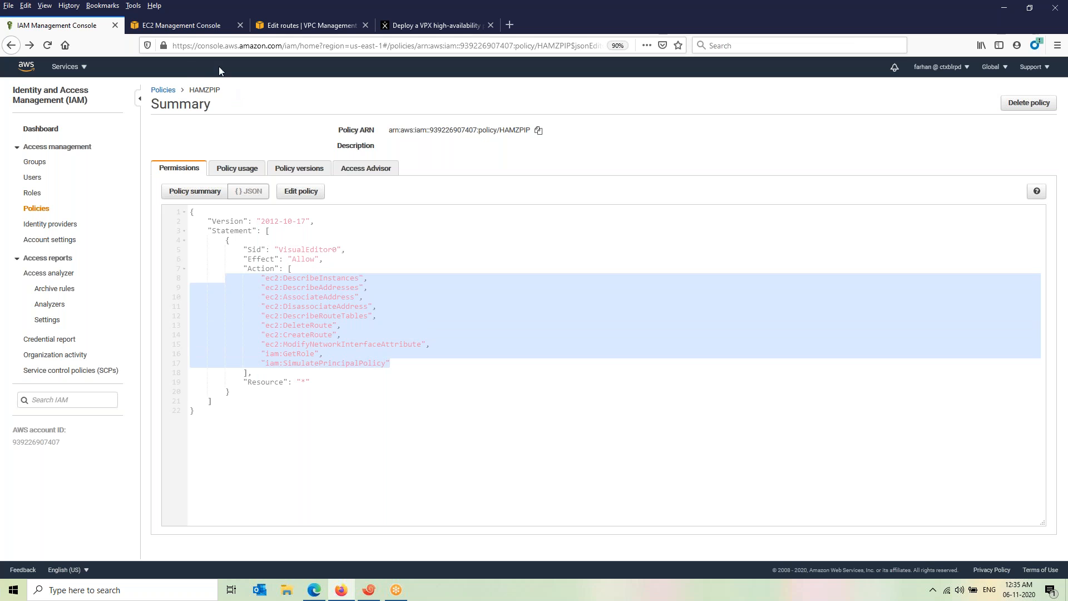
- Check the IAM role in the security details of the running primary and secondary MZ instances in the EC2 console
{"action": "left_click", "coordinate": [178, 29]}
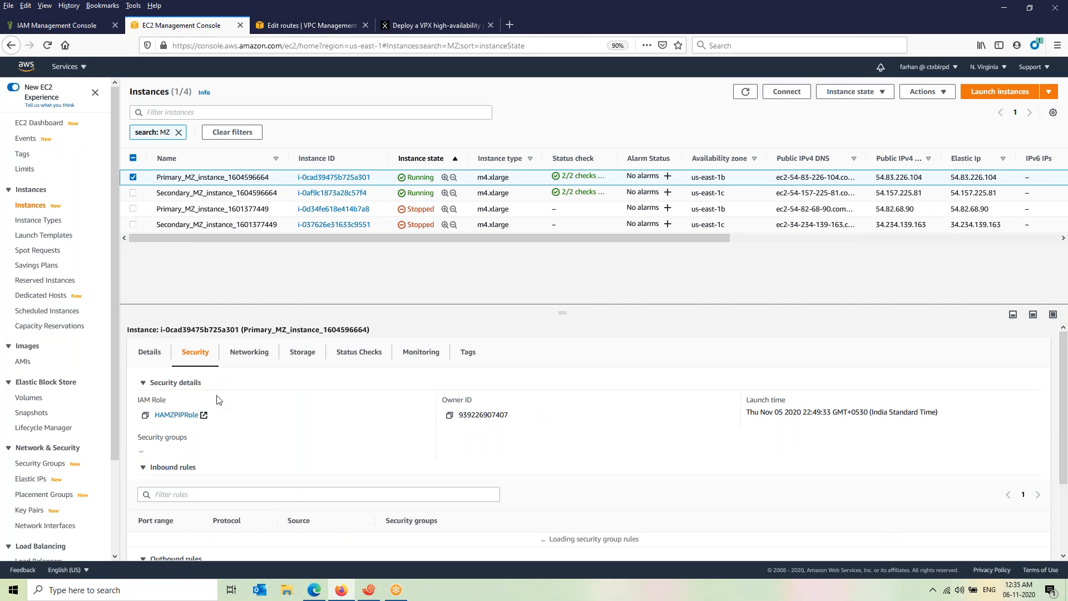
{"action": "left_click", "coordinate": [133, 177]}
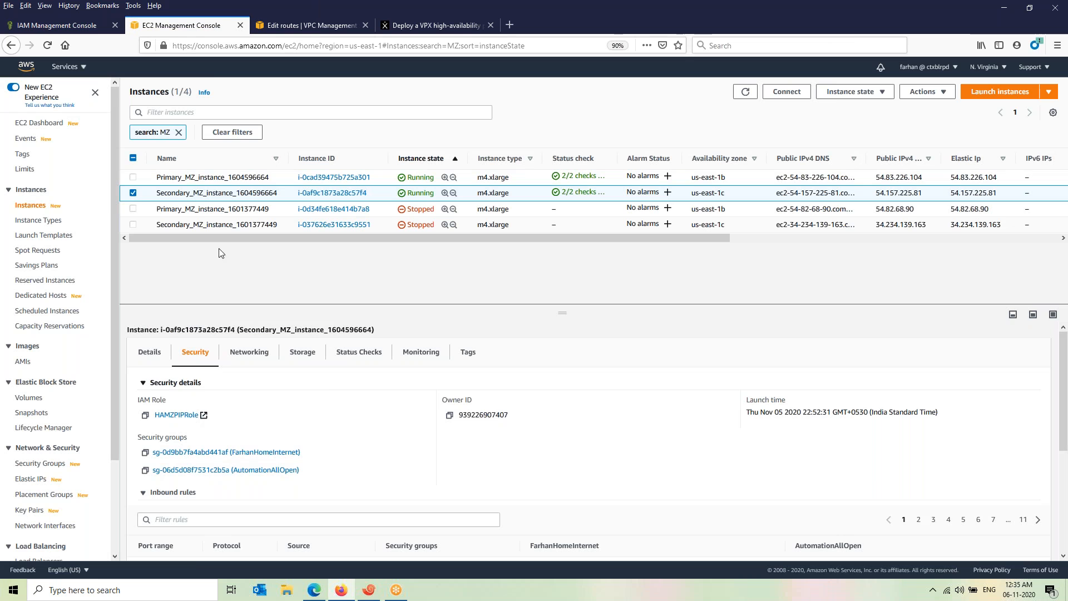
{"action": "left_click", "coordinate": [133, 191]}
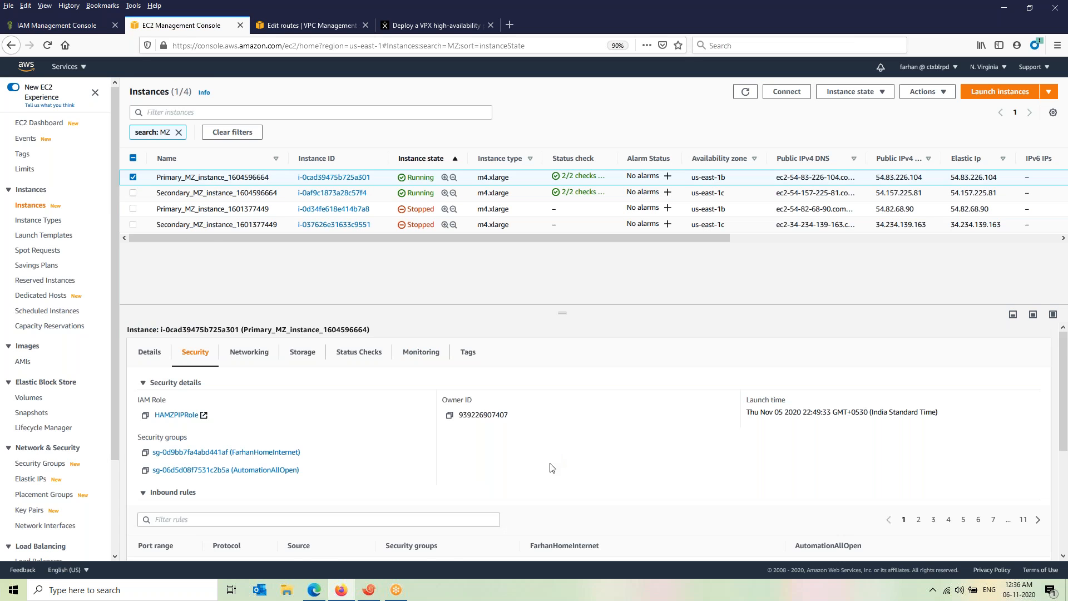
- Copy the primary instance's Elastic IP 3.209.9.245, test it in a separate browser tab, and close that tab
{"action": "scroll", "coordinate": [550, 465], "scroll_direction": "down", "scroll_amount": 1}
{"action": "scroll", "coordinate": [550, 467], "scroll_direction": "down", "scroll_amount": 2}
{"action": "scroll", "coordinate": [412, 462], "scroll_direction": "up", "scroll_amount": 4}
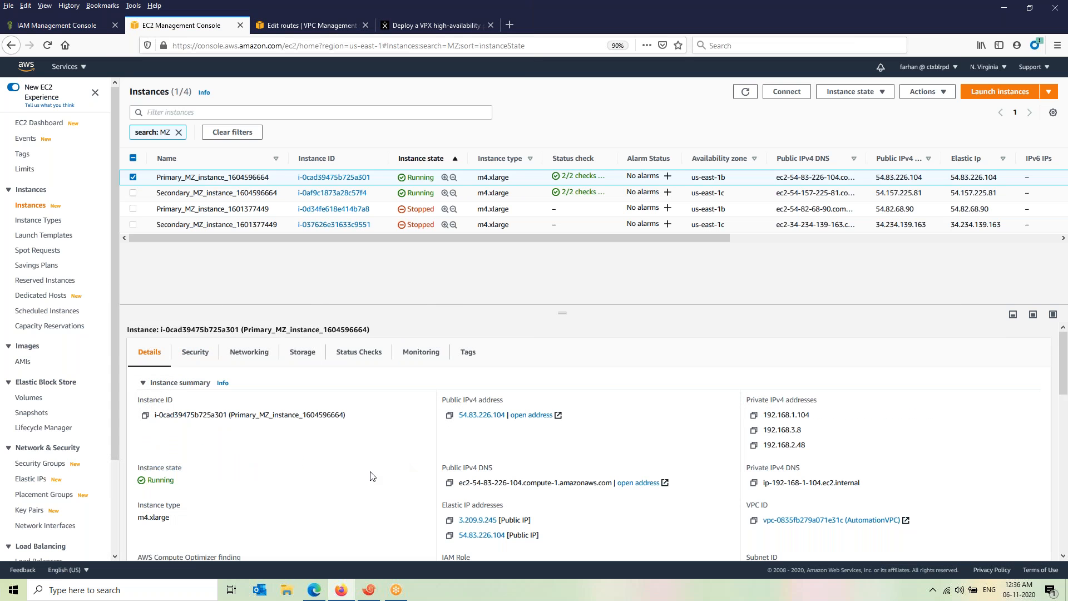
{"action": "scroll", "coordinate": [369, 471], "scroll_direction": "down", "scroll_amount": 1}
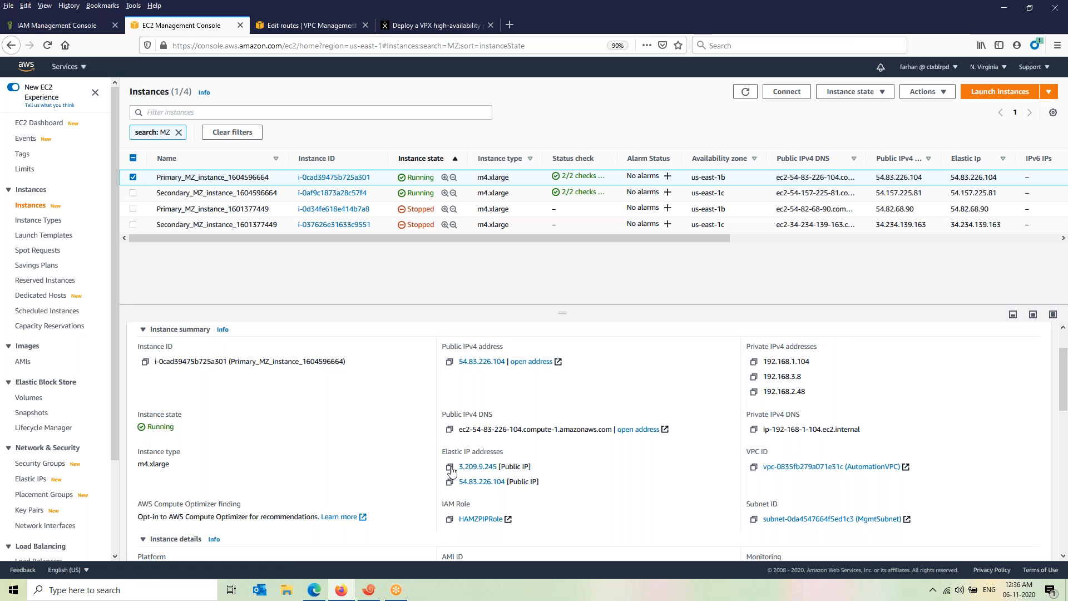
{"action": "left_click", "coordinate": [449, 467]}
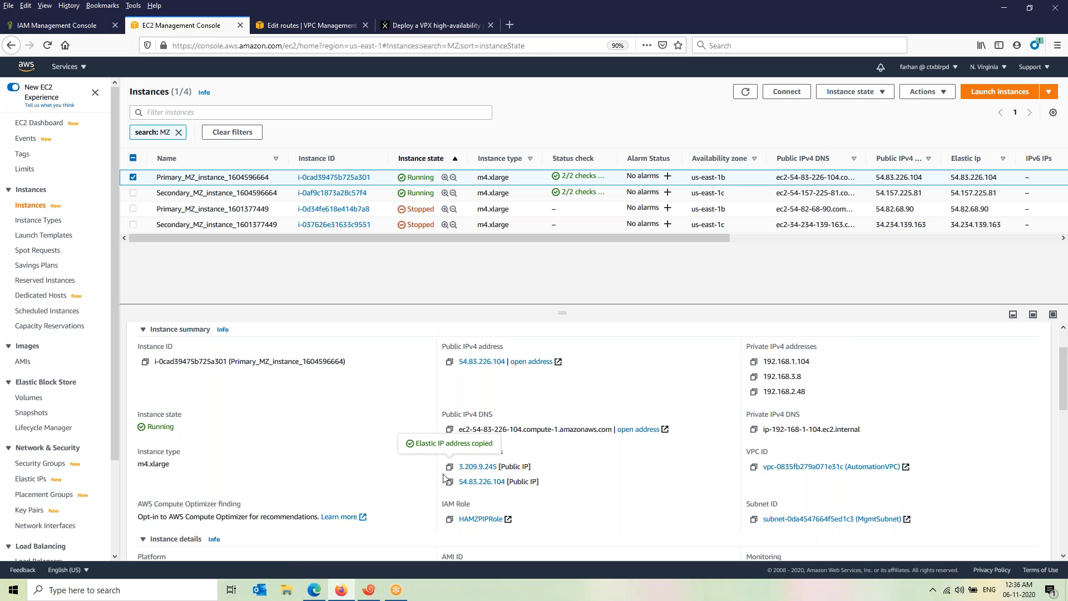
{"action": "left_click", "coordinate": [509, 24]}
{"action": "key", "text": "ctrl+v"}
{"action": "key", "text": "Return"}
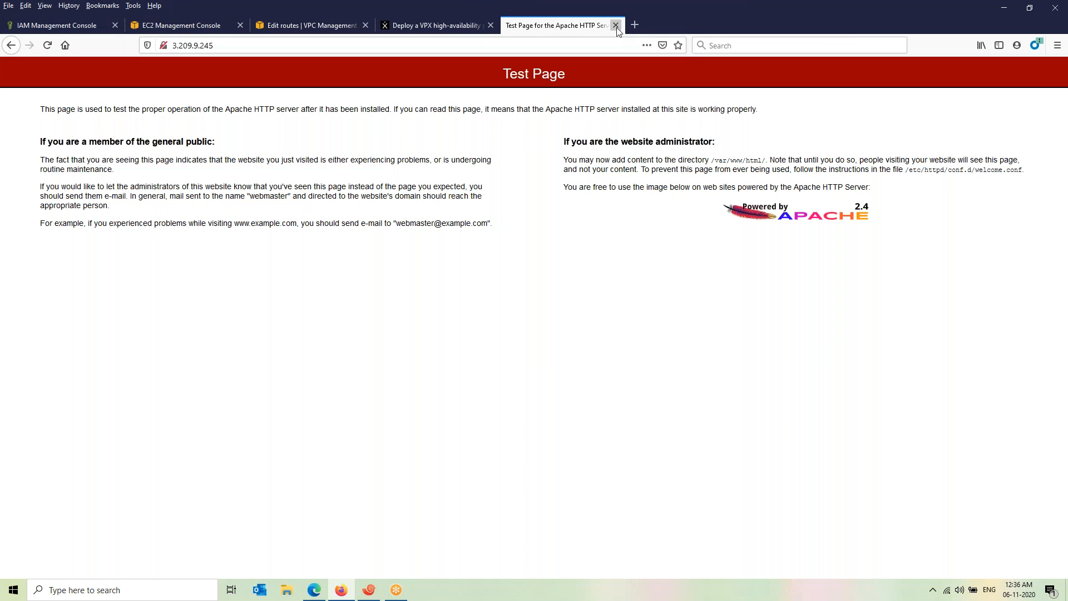
{"action": "left_click", "coordinate": [616, 25]}
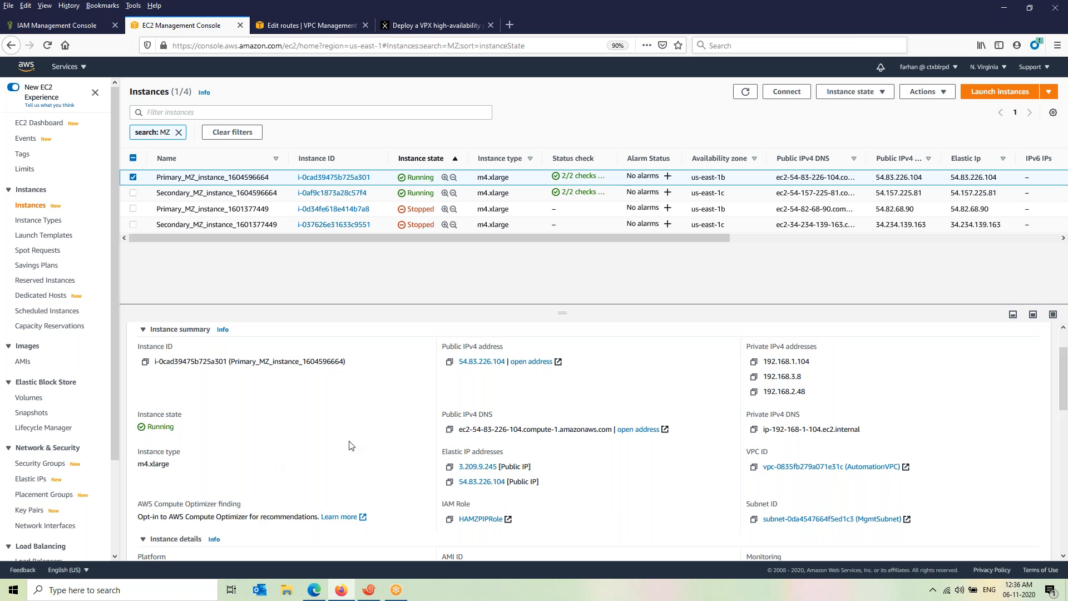
- Switch to the primary Citrix ADC VPX and create HTTP load balancing virtual server LB2 with IP address 10.10.10.10 on port 80
{"action": "scroll", "coordinate": [351, 445], "scroll_direction": "down", "scroll_amount": 2}
{"action": "scroll", "coordinate": [342, 453], "scroll_direction": "up", "scroll_amount": 2}
{"action": "left_click", "coordinate": [315, 590]}
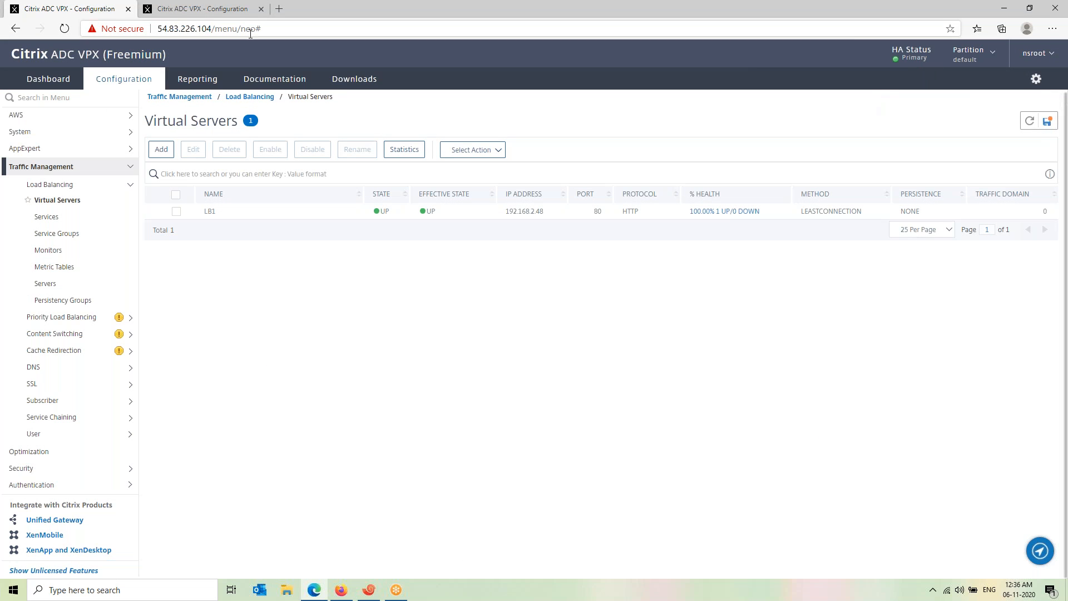
{"action": "left_click", "coordinate": [201, 9]}
{"action": "left_click", "coordinate": [74, 9]}
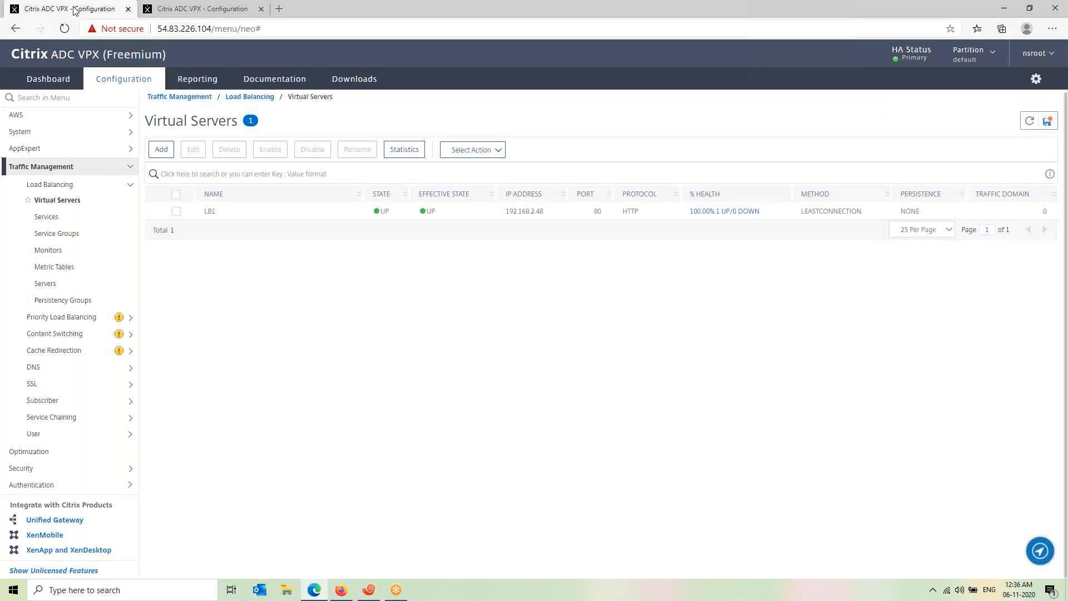
{"action": "left_click", "coordinate": [162, 149]}
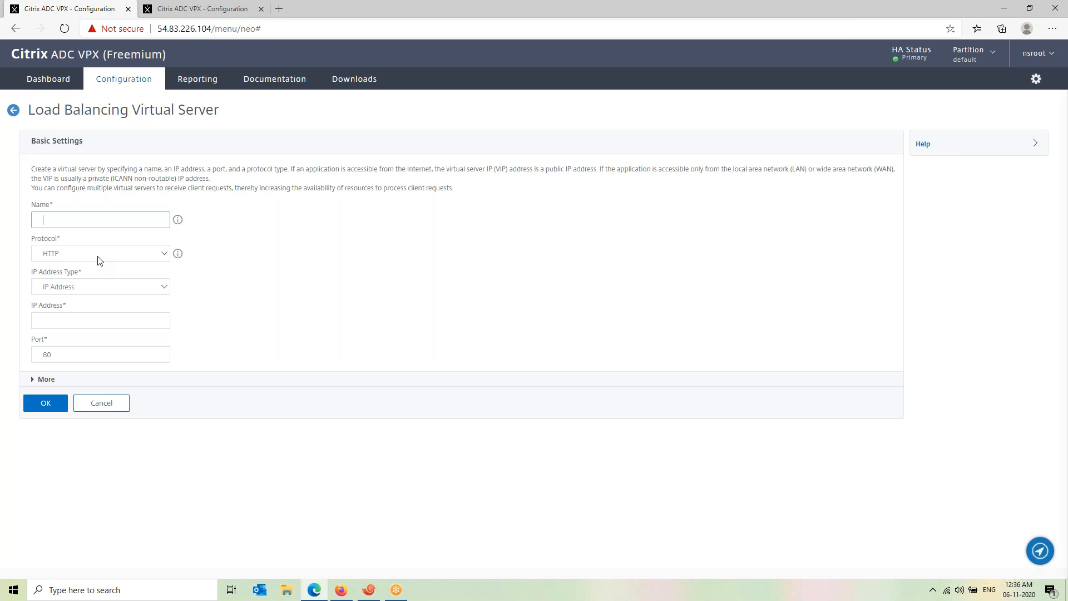
{"action": "left_click", "coordinate": [92, 323]}
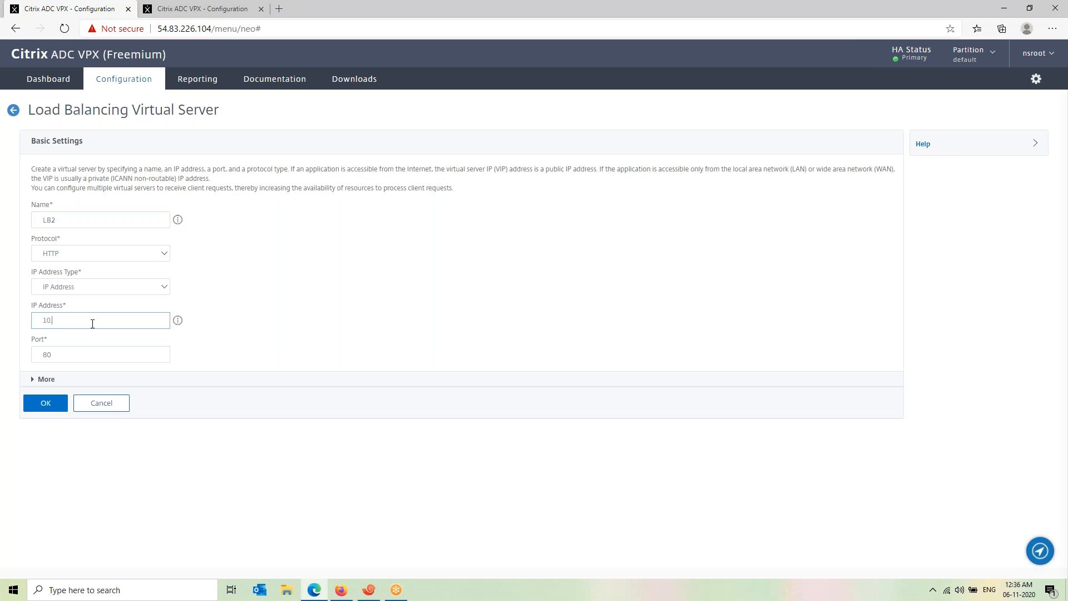
{"action": "type", "text": "192.168"}
{"action": "type", "text": ".10.10"}
{"action": "left_click", "coordinate": [43, 404]}
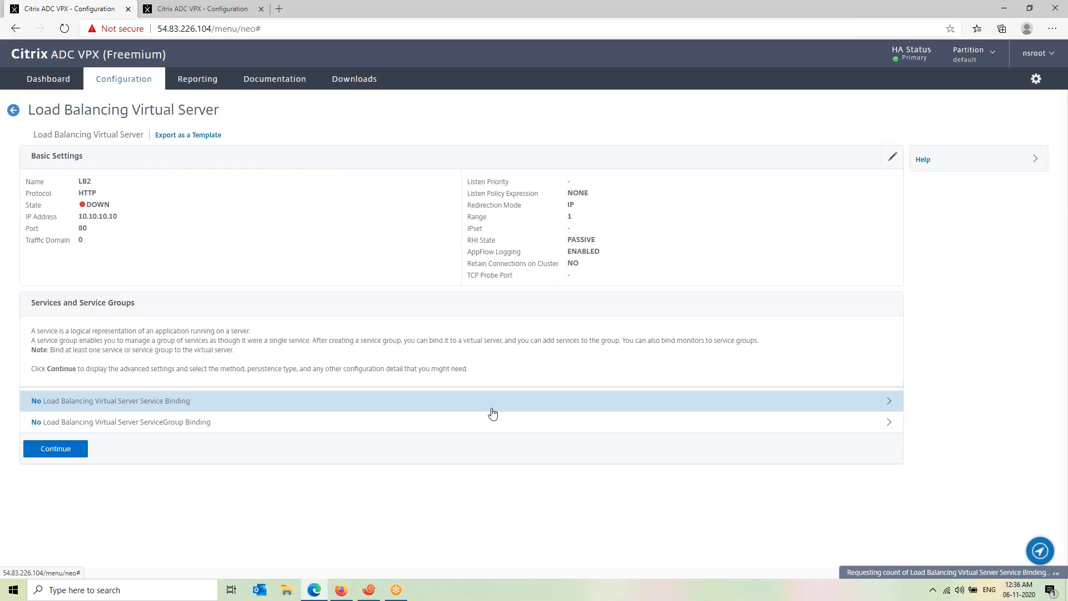
- Bind the existing service named "service" to virtual server LB2 and finish the virtual server's configuration
{"action": "left_click", "coordinate": [491, 409]}
{"action": "left_click", "coordinate": [360, 143]}
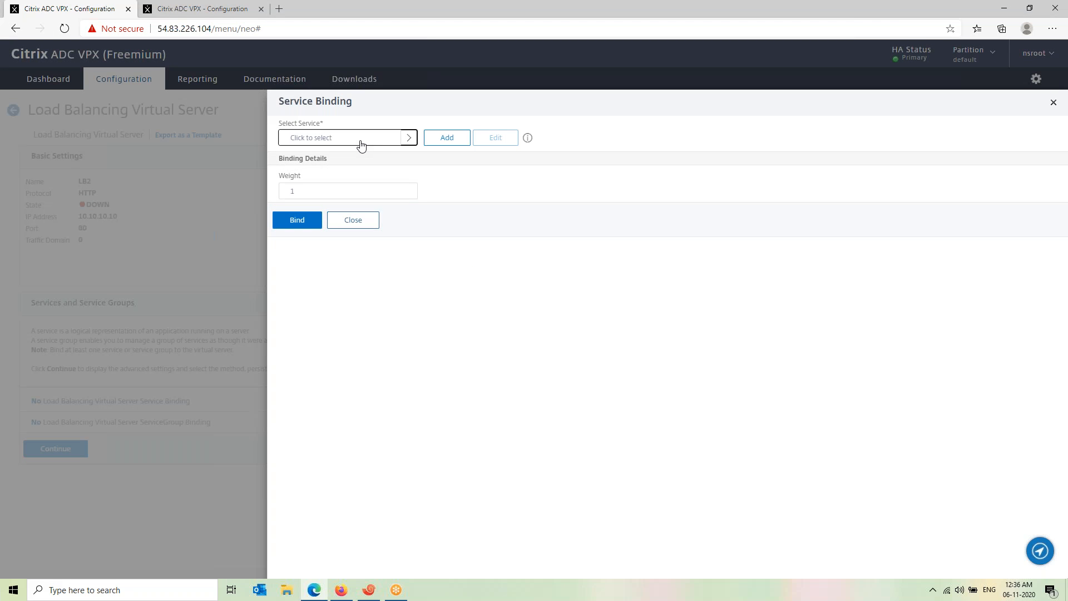
{"action": "left_click", "coordinate": [299, 208]}
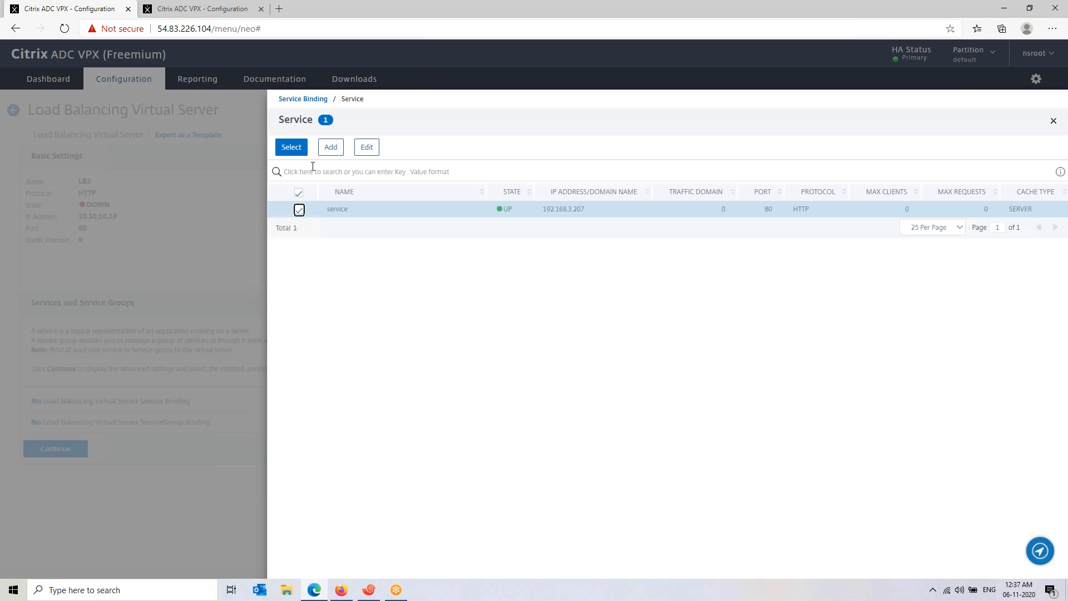
{"action": "left_click", "coordinate": [291, 146]}
{"action": "left_click", "coordinate": [310, 238]}
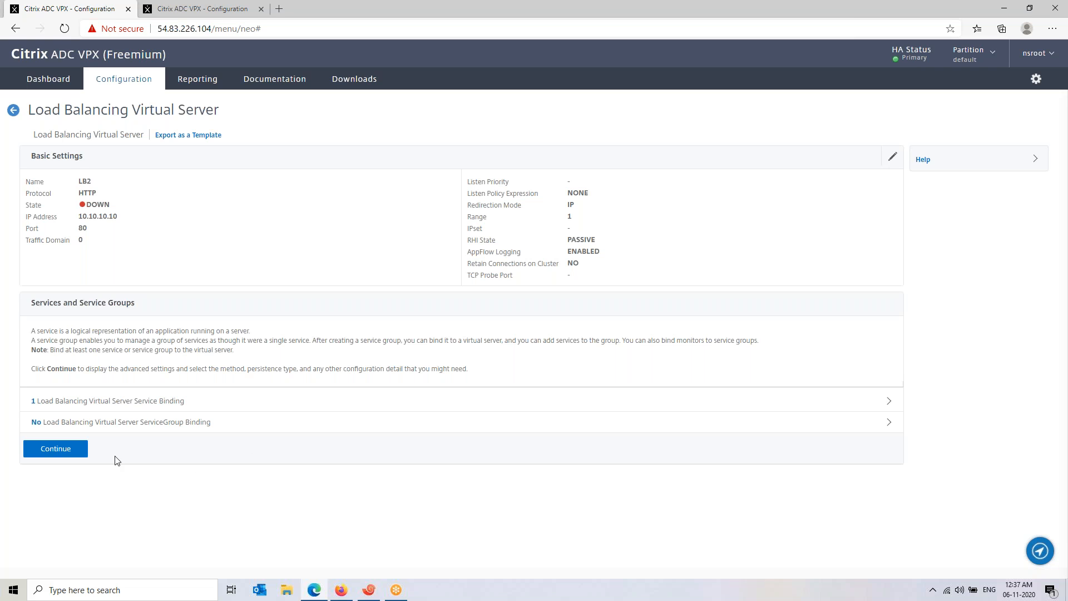
{"action": "left_click", "coordinate": [69, 451]}
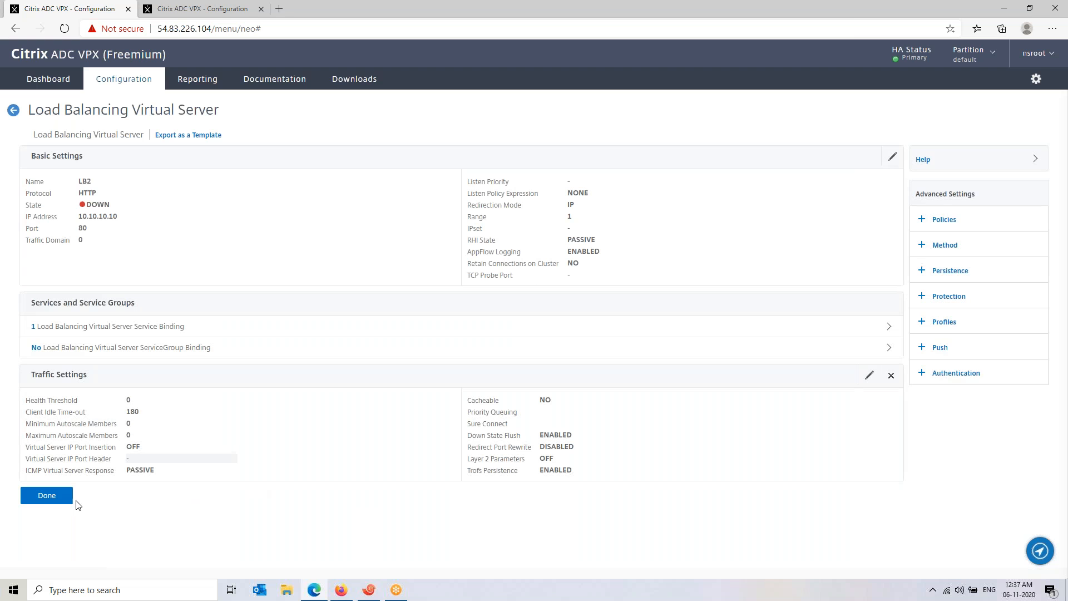
{"action": "left_click", "coordinate": [47, 495]}
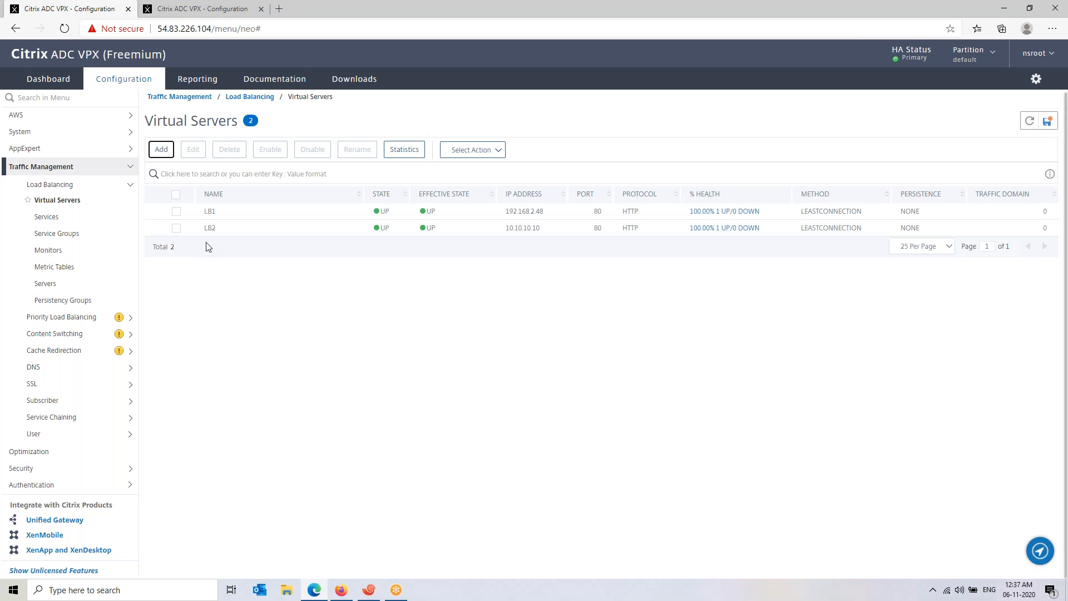
- Switch to the AWS VPC console in Firefox and return from route editing to the route table's routes
{"action": "left_click", "coordinate": [340, 592]}
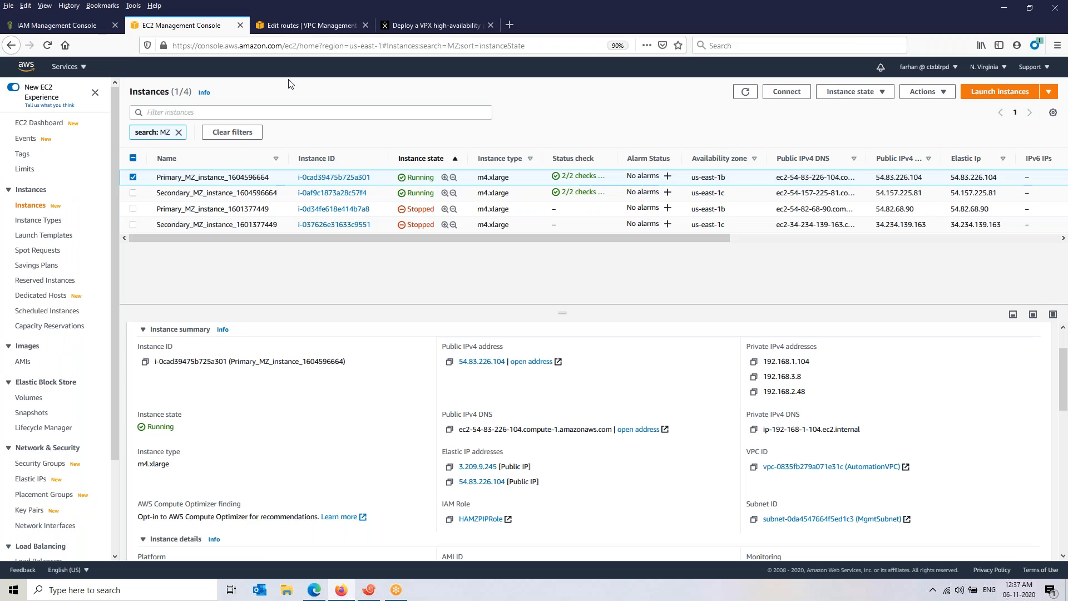
{"action": "left_click", "coordinate": [305, 29]}
{"action": "left_click", "coordinate": [464, 172]}
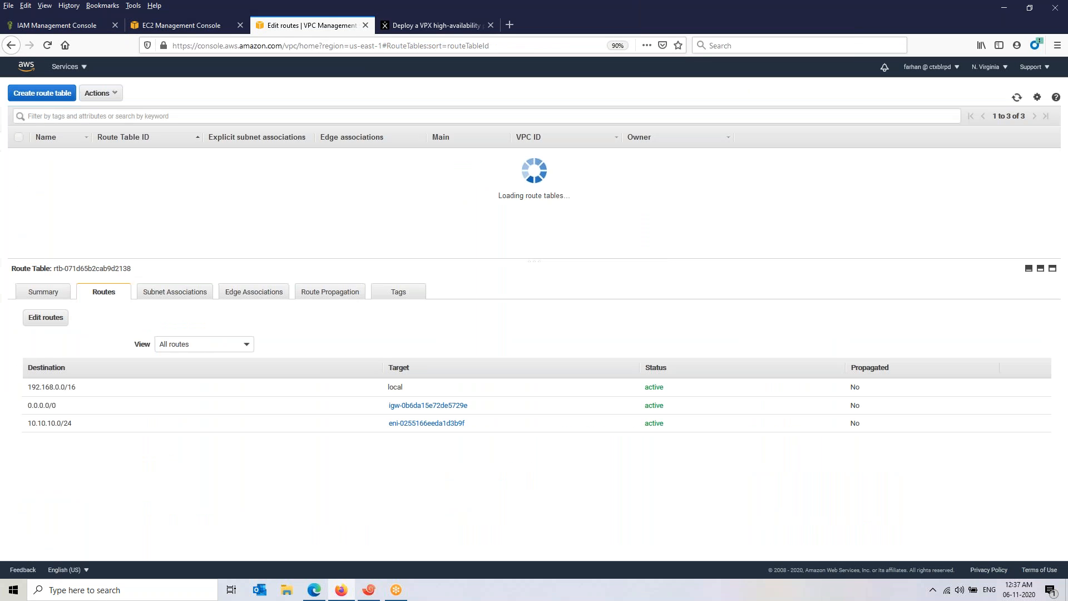
- Filter the route tables by AutomationVPC and add a route to the Main table with destination 10.10.10.10/32
{"action": "left_click", "coordinate": [64, 149]}
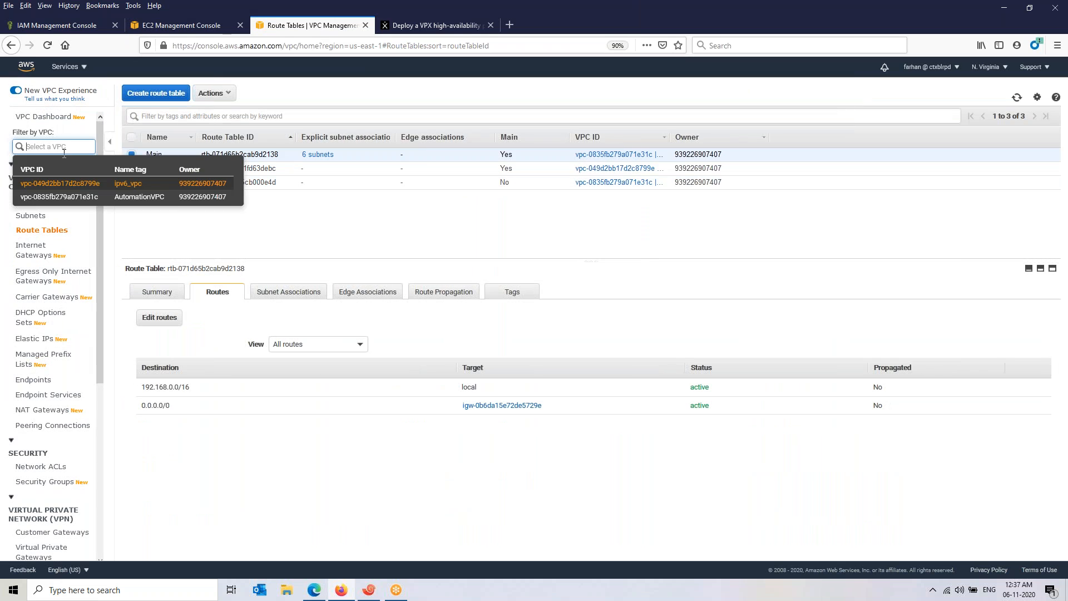
{"action": "left_click", "coordinate": [59, 197]}
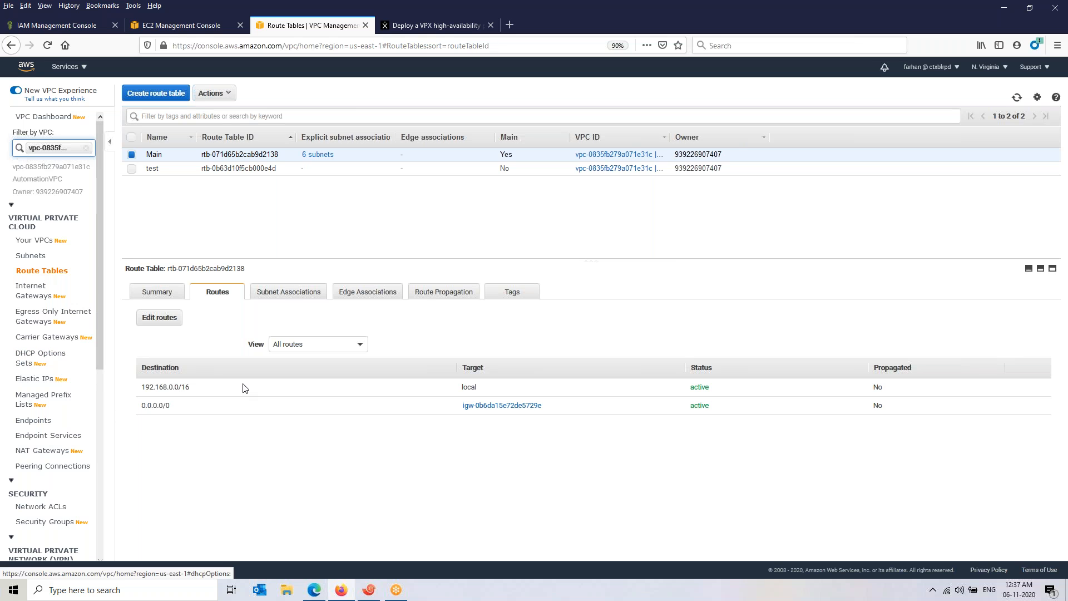
{"action": "left_click", "coordinate": [153, 318]}
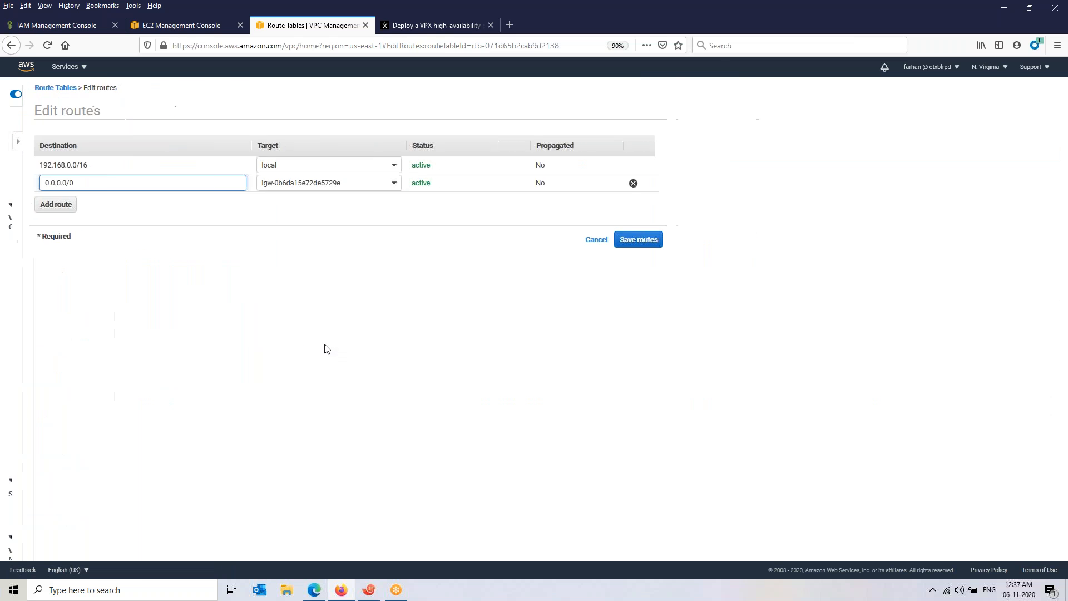
{"action": "left_click", "coordinate": [33, 204]}
{"action": "type", "text": "10.10.10.10/32"}
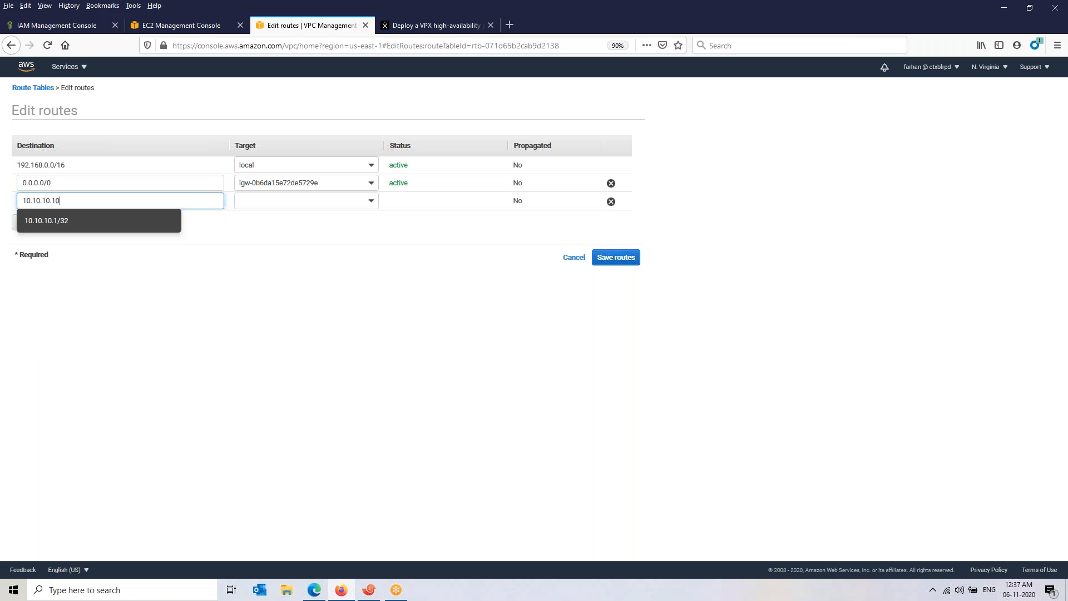
- Copy the primary instance's client interface ID from the EC2 console and set eni-0255166eeda1d3b9f as the new route's target
{"action": "left_click", "coordinate": [169, 25]}
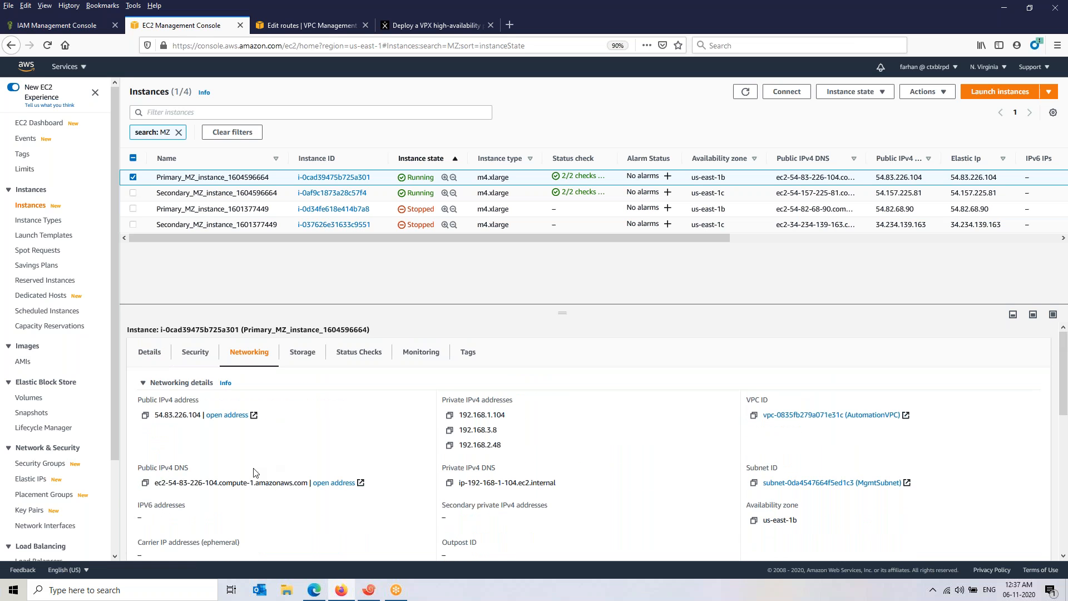
{"action": "scroll", "coordinate": [254, 472], "scroll_direction": "down", "scroll_amount": 8}
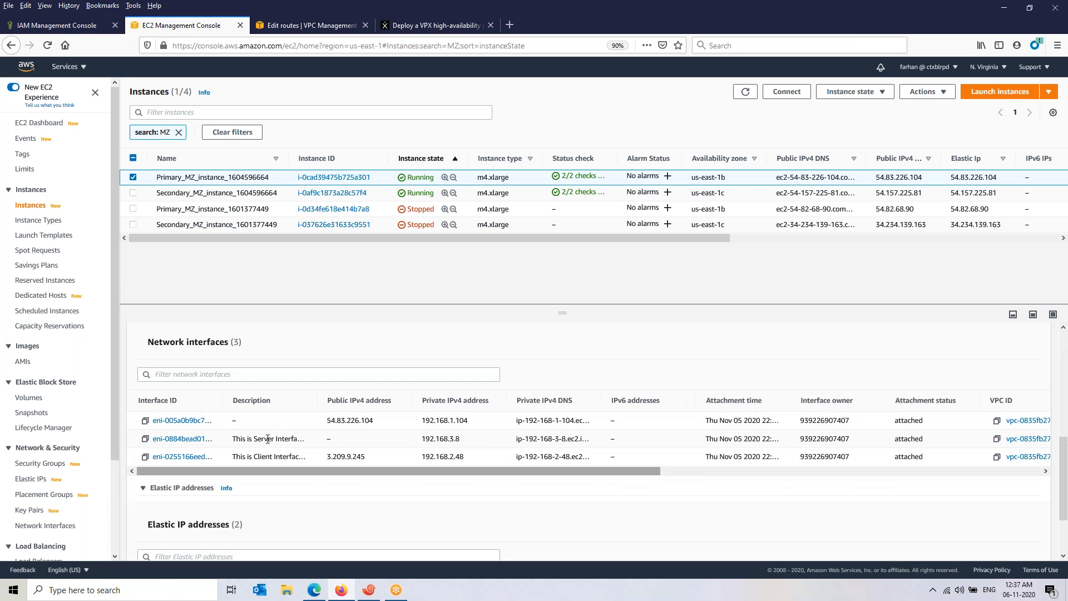
{"action": "left_click", "coordinate": [144, 457]}
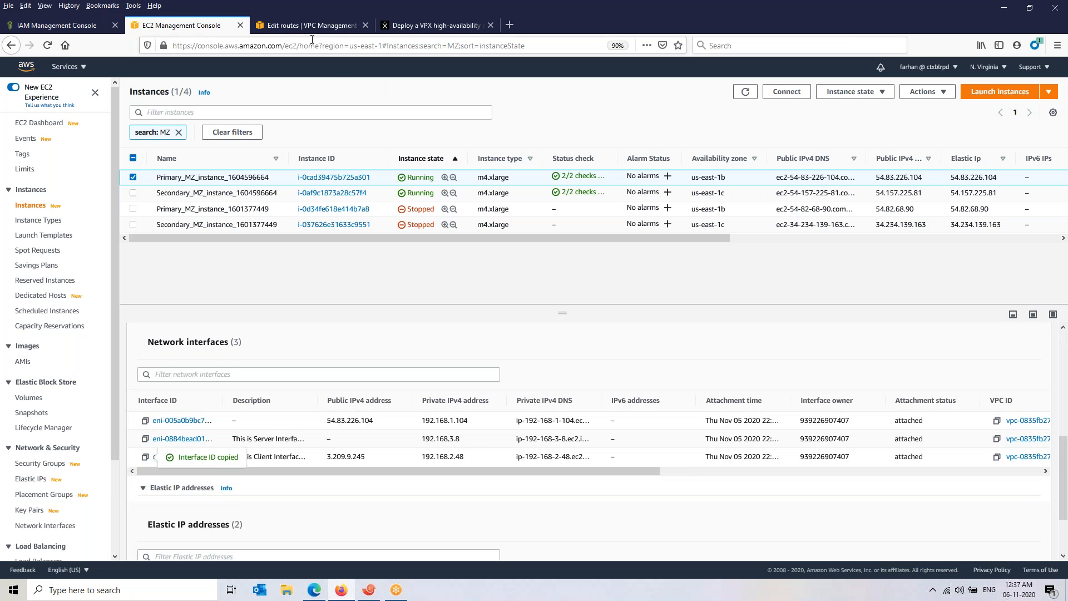
{"action": "left_click", "coordinate": [309, 25]}
{"action": "left_click", "coordinate": [349, 202]}
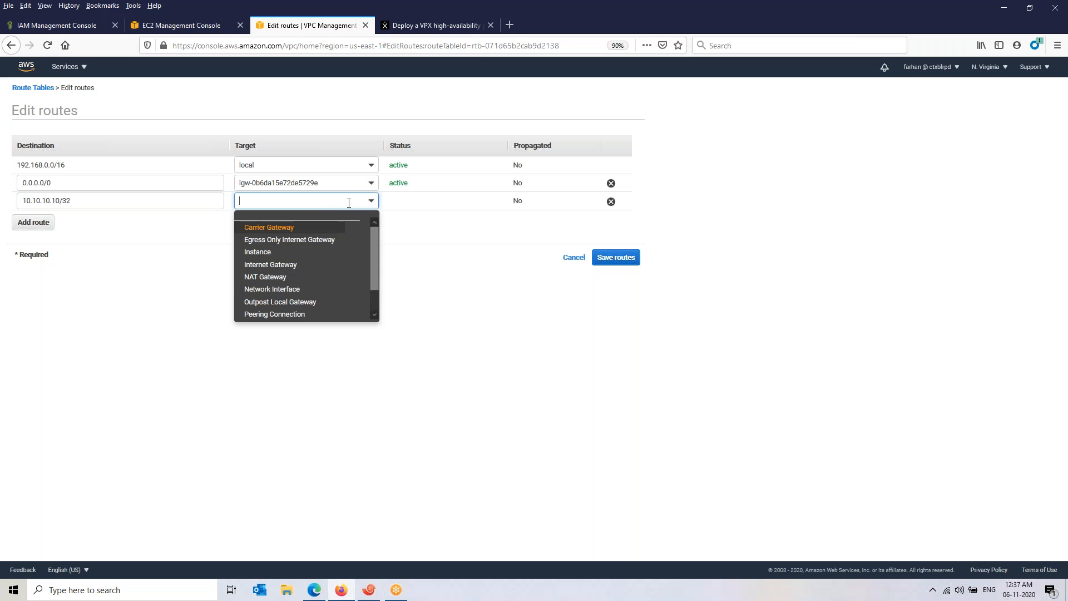
{"action": "left_click", "coordinate": [305, 295]}
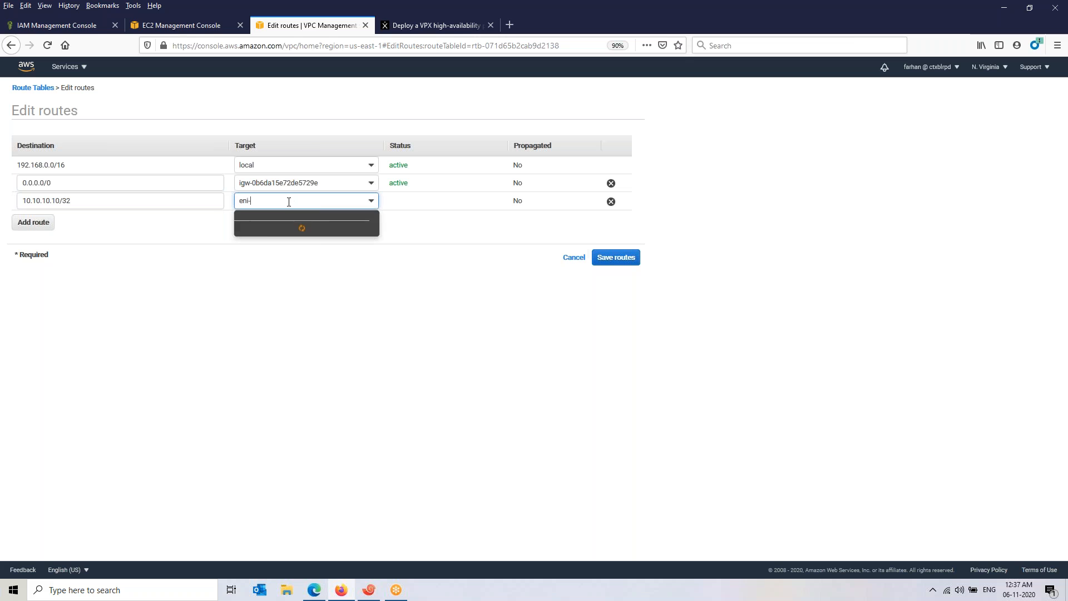
{"action": "left_click_drag", "start_coordinate": [253, 201], "coordinate": [238, 202]}
{"action": "key", "text": "ctrl+v"}
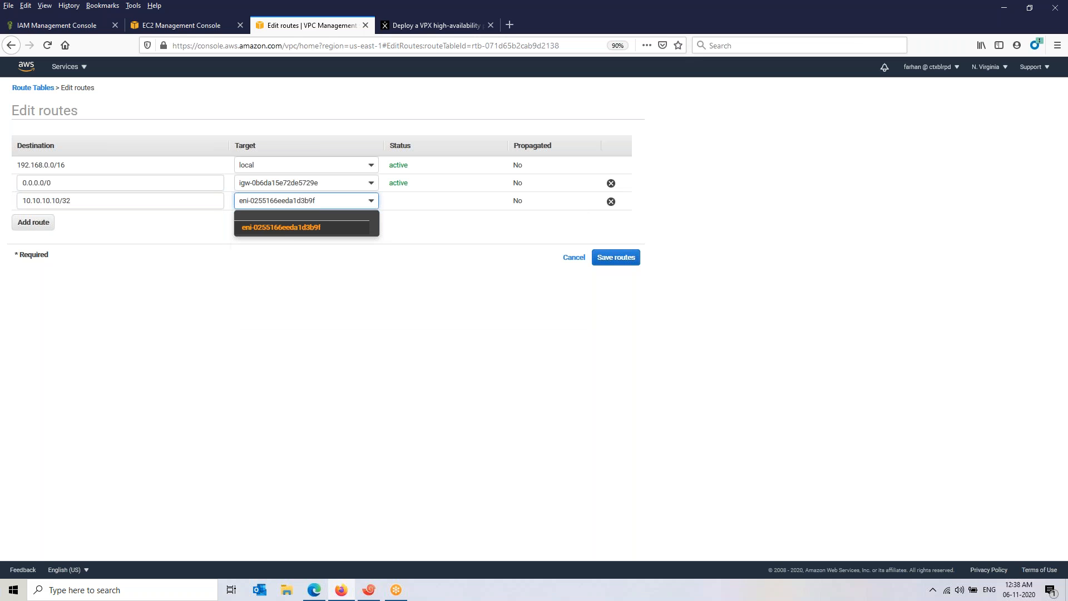
{"action": "left_click", "coordinate": [322, 230]}
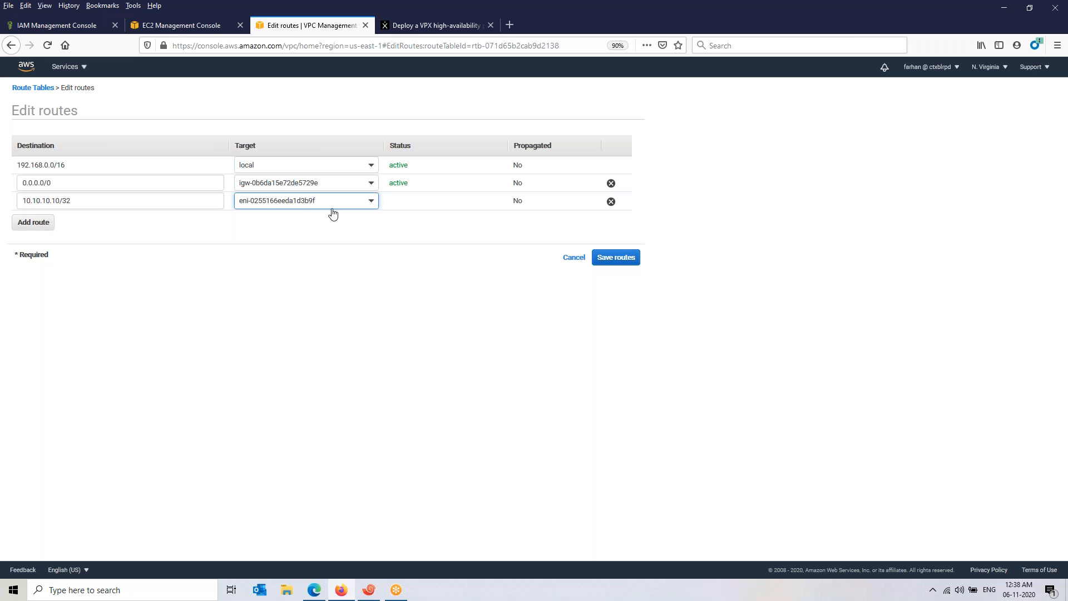
- Change the new route's destination to 10.10.10.0/24, save the routes and return to the route table
{"action": "left_click_drag", "start_coordinate": [82, 202], "coordinate": [24, 201]}
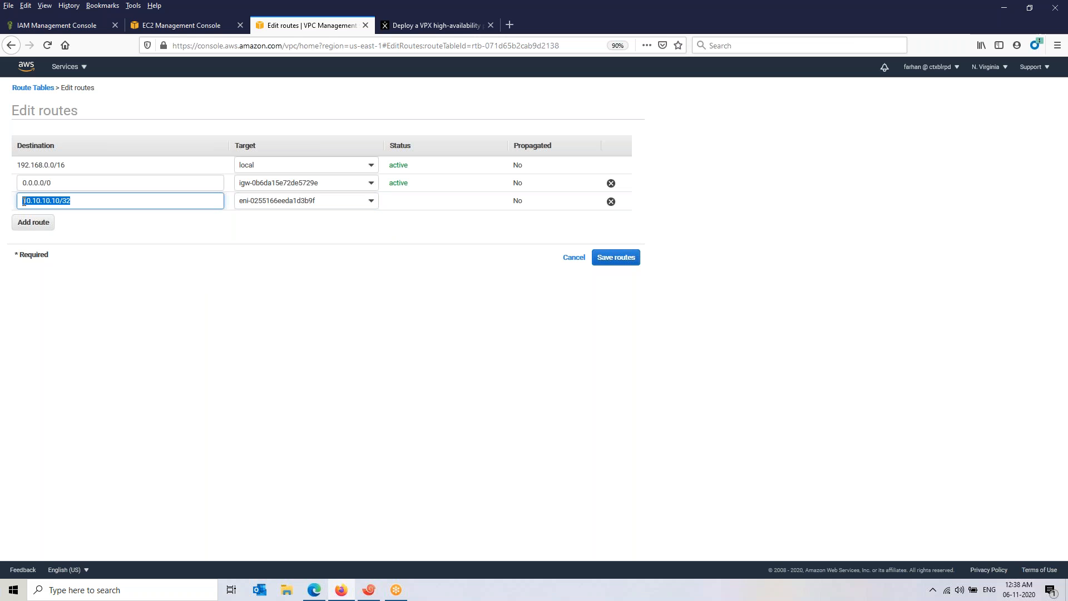
{"action": "left_click", "coordinate": [63, 204]}
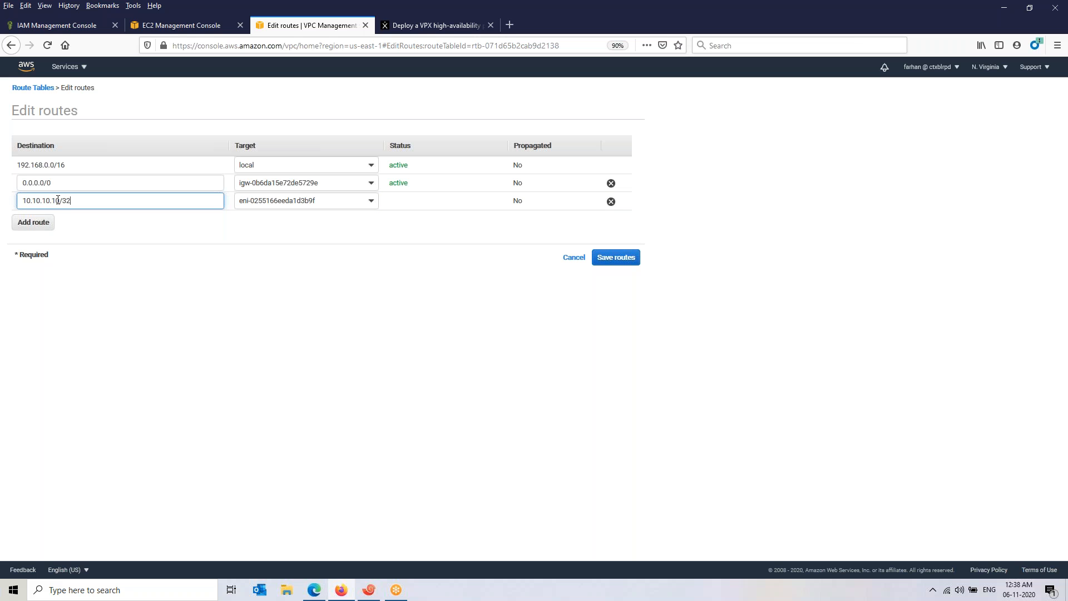
{"action": "key", "text": "BackSpace"}
{"action": "key", "text": "BackSpace"}
{"action": "type", "text": "24"}
{"action": "left_click", "coordinate": [58, 199]}
{"action": "key", "text": "BackSpace"}
{"action": "left_click", "coordinate": [232, 319]}
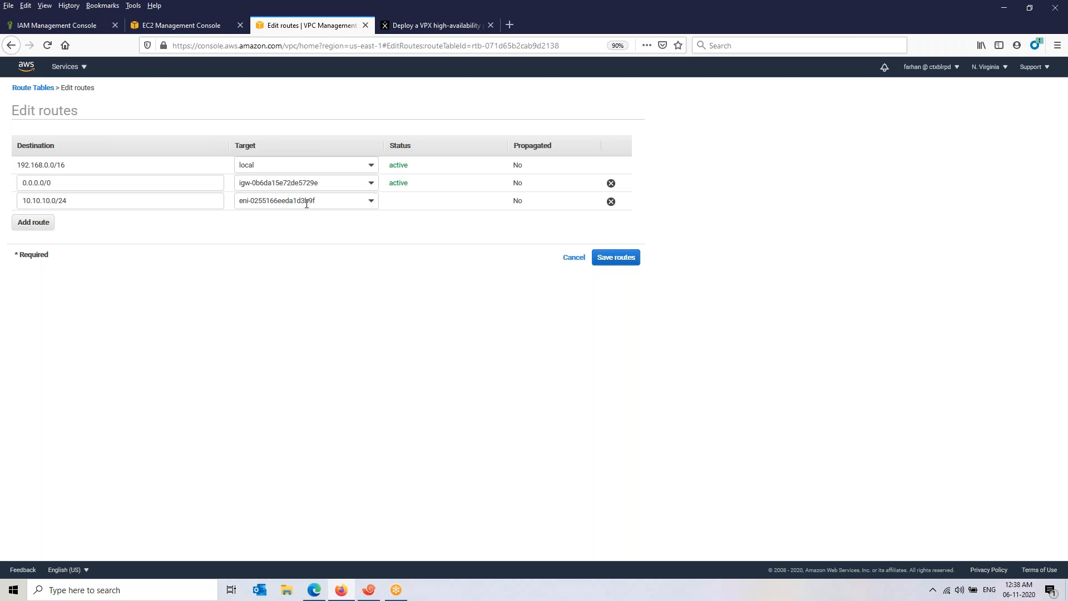
{"action": "left_click", "coordinate": [625, 262]}
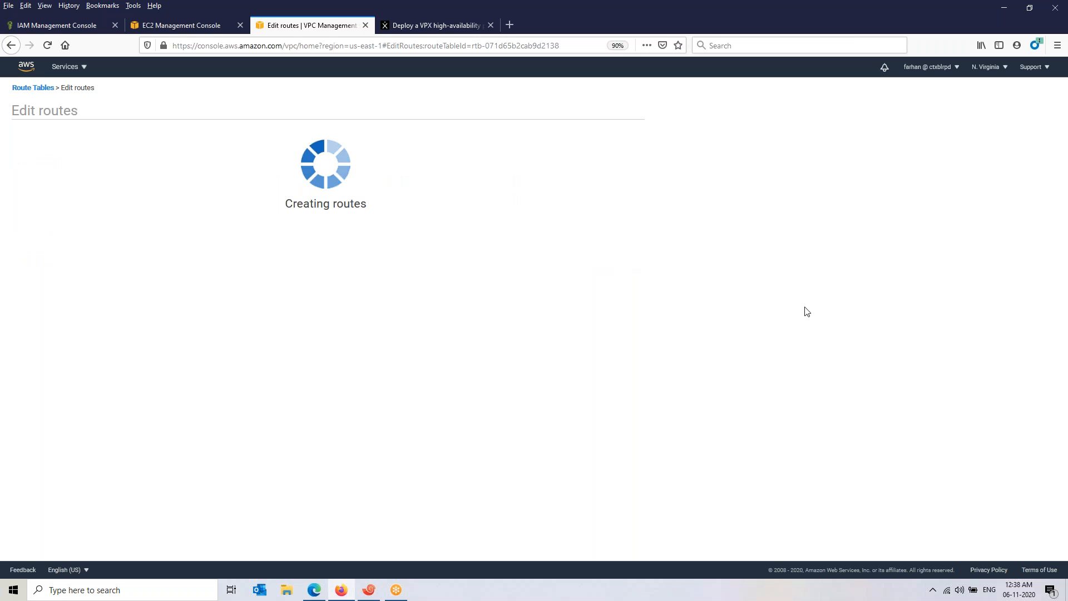
{"action": "left_click", "coordinate": [465, 174]}
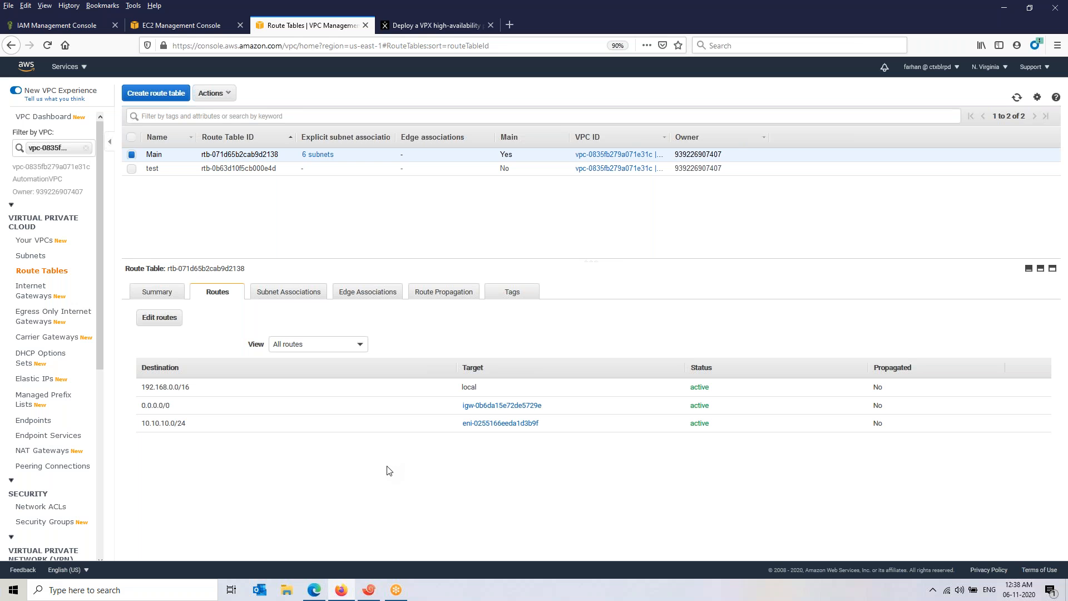
- Switch to the 3.236.39.175 client session in Xshell, insert blank prompt lines, and run curl 10.10.10.10
{"action": "left_click", "coordinate": [381, 587]}
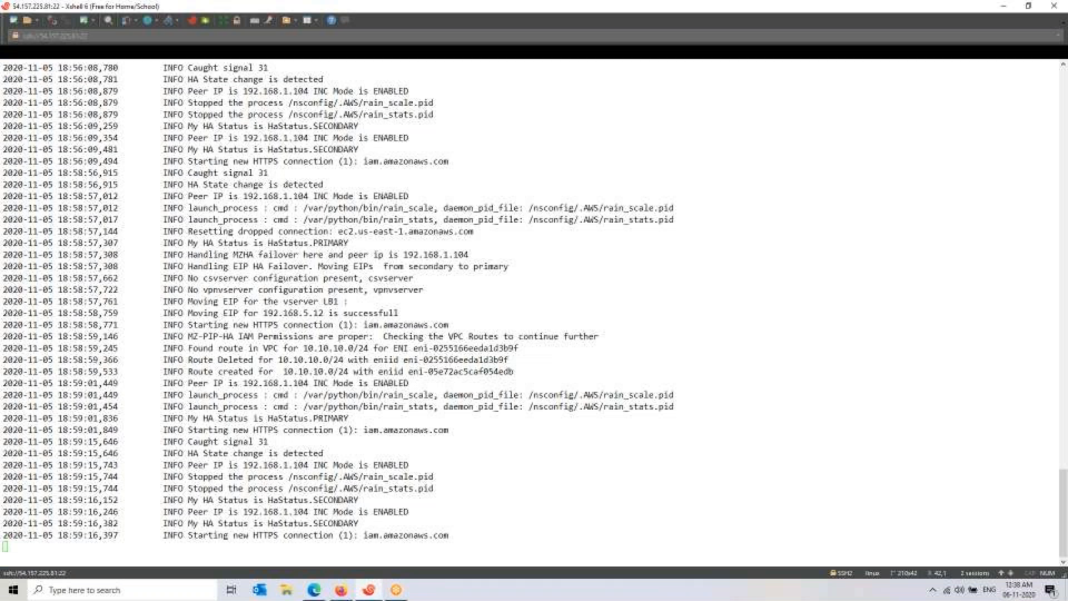
{"action": "left_click", "coordinate": [46, 53]}
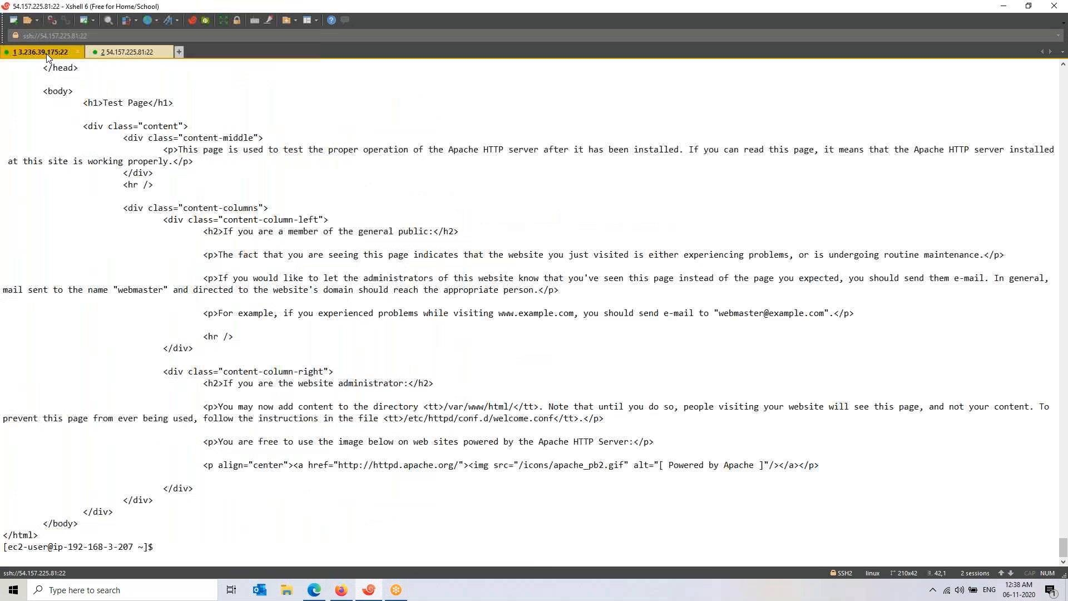
{"action": "key", "text": "Return"}
{"action": "key", "text": "Return"}
{"action": "key", "text": "Return"}
{"action": "key", "text": "Return"}
{"action": "key", "text": "Return"}
{"action": "key", "text": "Return"}
{"action": "key", "text": "Return"}
{"action": "key", "text": "Return"}
{"action": "key", "text": "Return"}
{"action": "key", "text": "Return"}
{"action": "key", "text": "Return"}
{"action": "key", "text": "Return"}
{"action": "key", "text": "Return"}
{"action": "key", "text": "Return"}
{"action": "key", "text": "Return"}
{"action": "key", "text": "Return"}
{"action": "key", "text": "Return"}
{"action": "key", "text": "Return"}
{"action": "key", "text": "Return"}
{"action": "key", "text": "Return"}
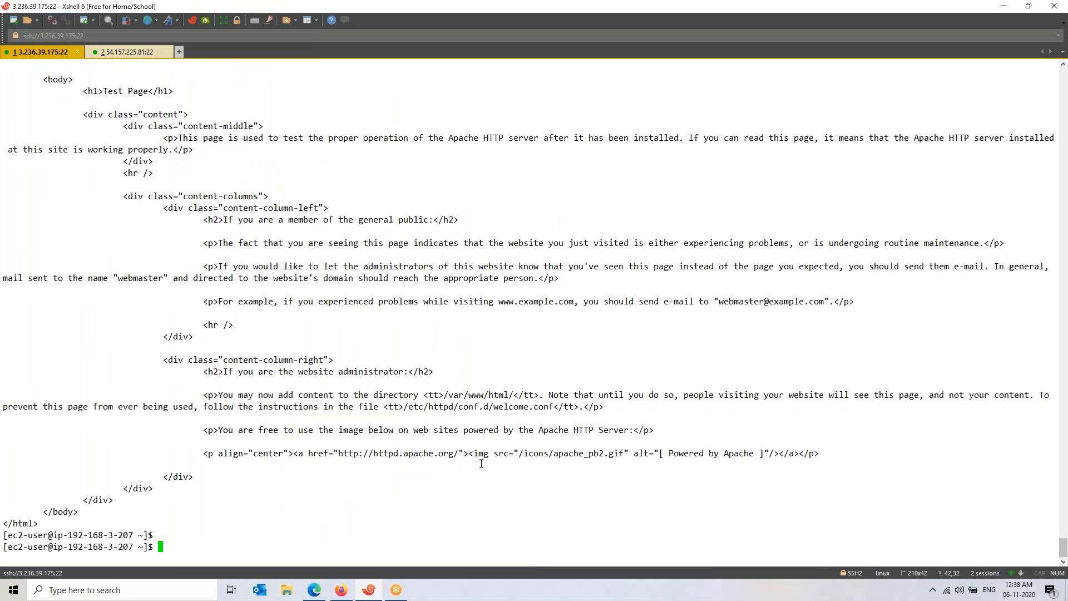
{"action": "key", "text": "Return"}
{"action": "key", "text": "Return"}
{"action": "key", "text": "Return"}
{"action": "key", "text": "Return"}
{"action": "key", "text": "Return"}
{"action": "key", "text": "Return"}
{"action": "key", "text": "Return"}
{"action": "key", "text": "Return"}
{"action": "key", "text": "Return"}
{"action": "key", "text": "Return"}
{"action": "key", "text": "Return"}
{"action": "key", "text": "Return"}
{"action": "key", "text": "Return"}
{"action": "key", "text": "Return"}
{"action": "key", "text": "Return"}
{"action": "key", "text": "Return"}
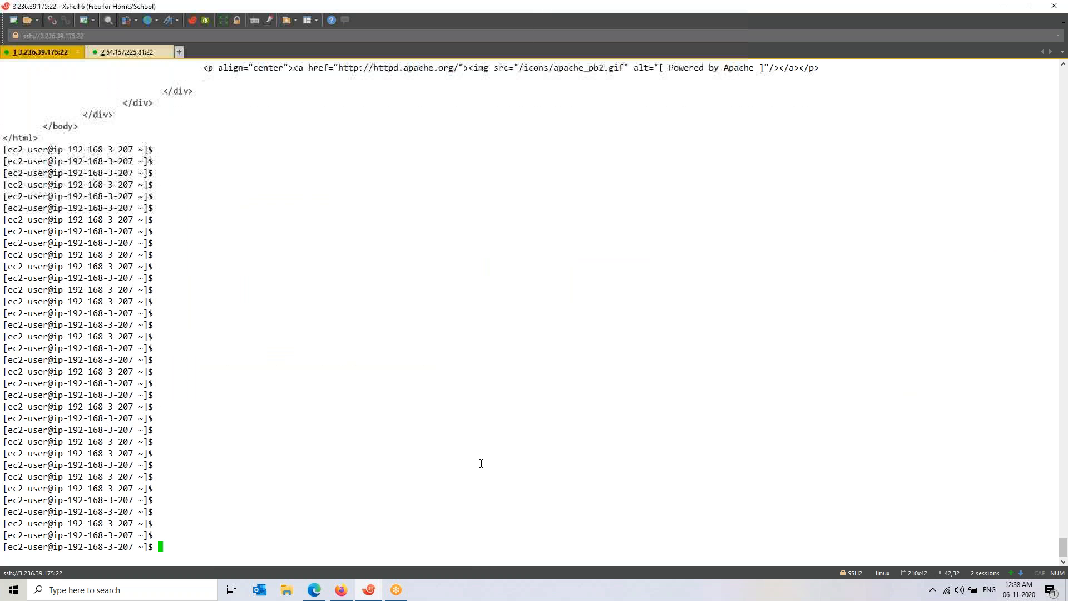
{"action": "key", "text": "Up"}
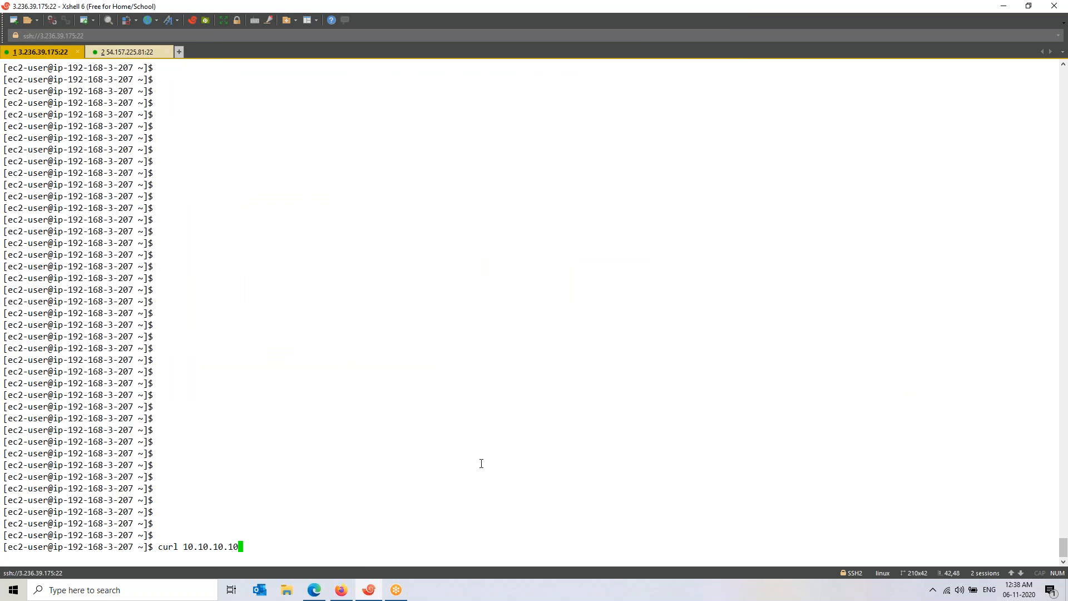
{"action": "key", "text": "Return"}
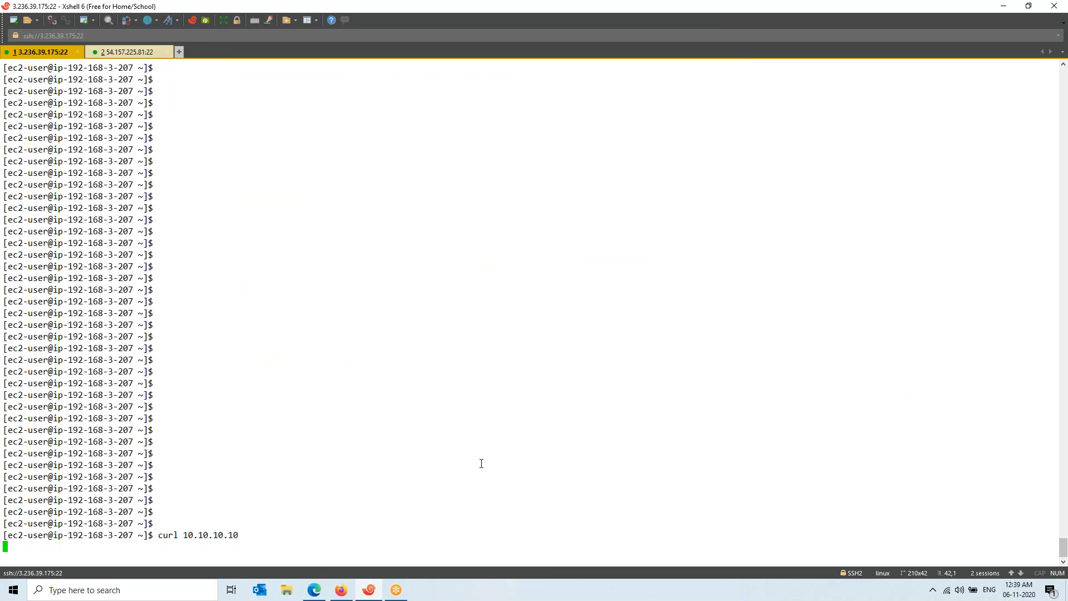
- Switch to Firefox and review the Change Source/Dest. Check instructions in the Citrix deployment documentation
{"action": "left_click", "coordinate": [341, 590]}
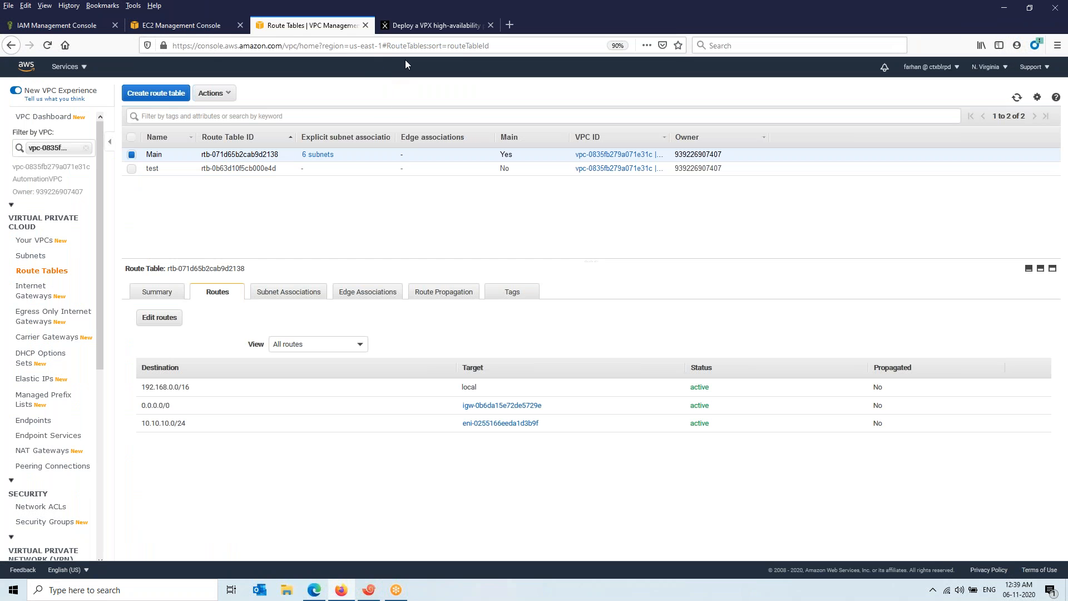
{"action": "left_click", "coordinate": [427, 34]}
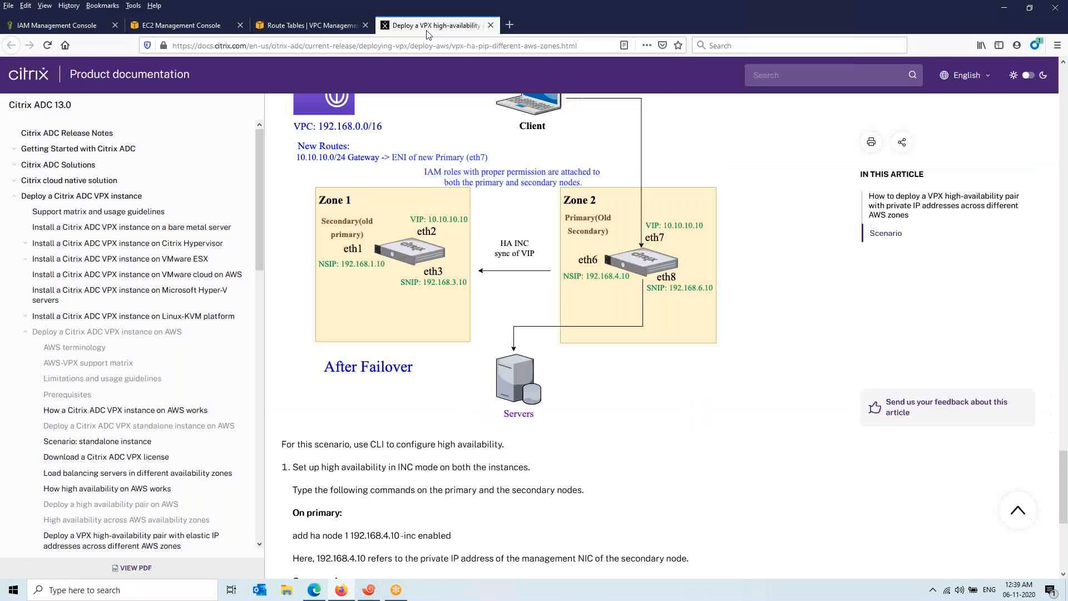
{"action": "scroll", "coordinate": [458, 217], "scroll_direction": "up", "scroll_amount": 15}
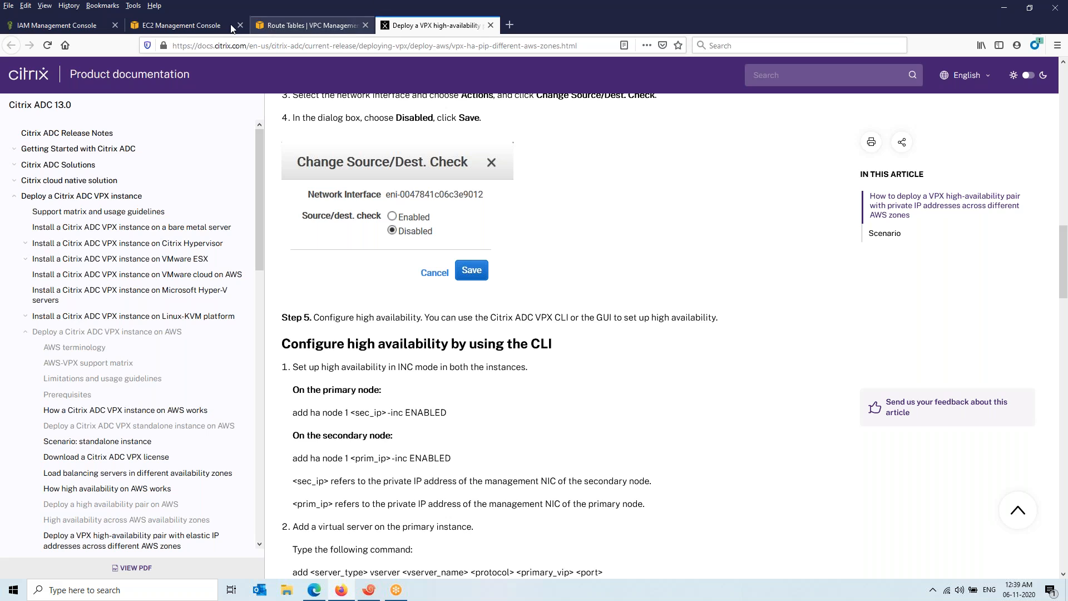
- Open the primary instance's client network interface in the EC2 console, disable its source/destination check and enlarge its details area
{"action": "left_click", "coordinate": [171, 28]}
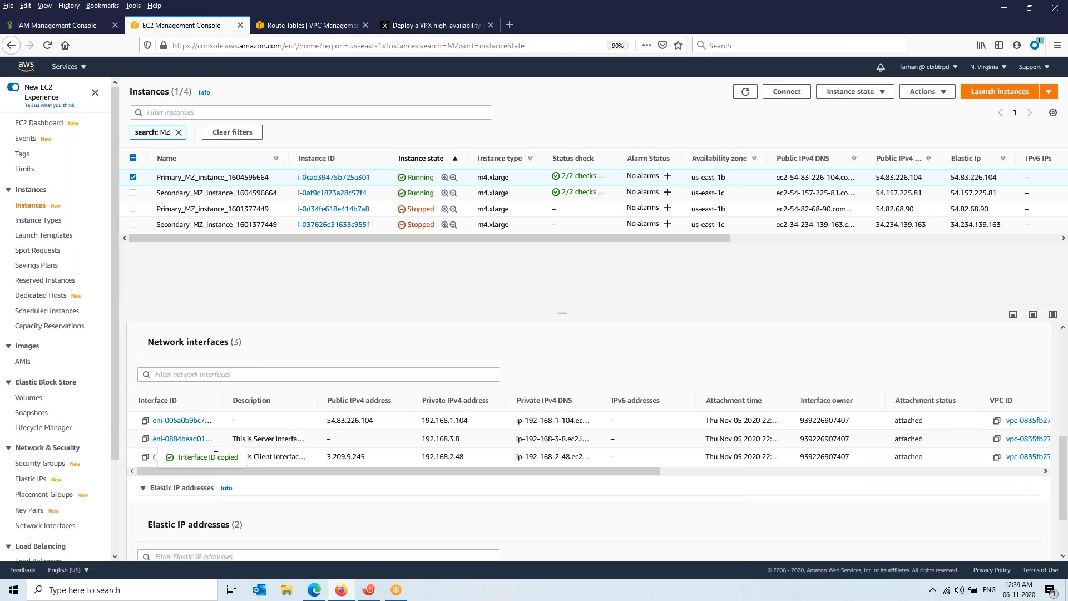
{"action": "left_click", "coordinate": [145, 457]}
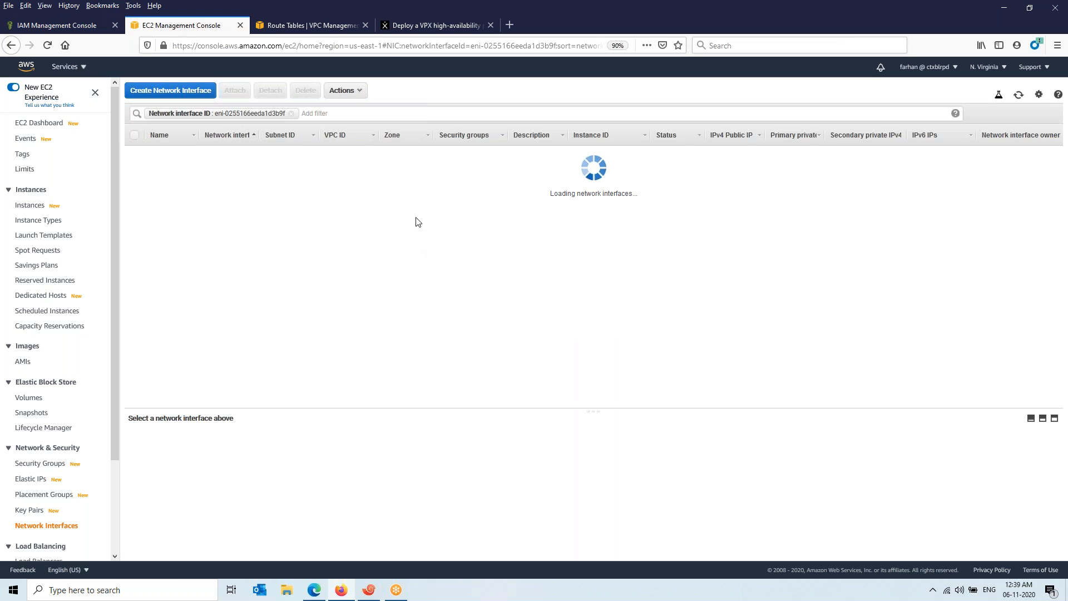
{"action": "left_click", "coordinate": [355, 94]}
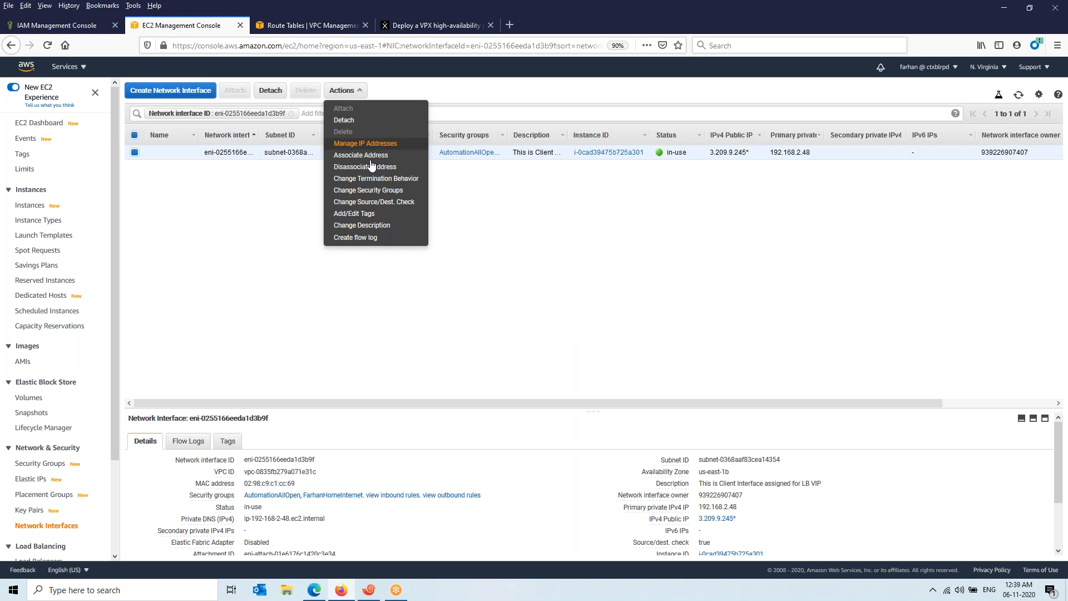
{"action": "left_click", "coordinate": [381, 203]}
{"action": "left_click", "coordinate": [599, 330]}
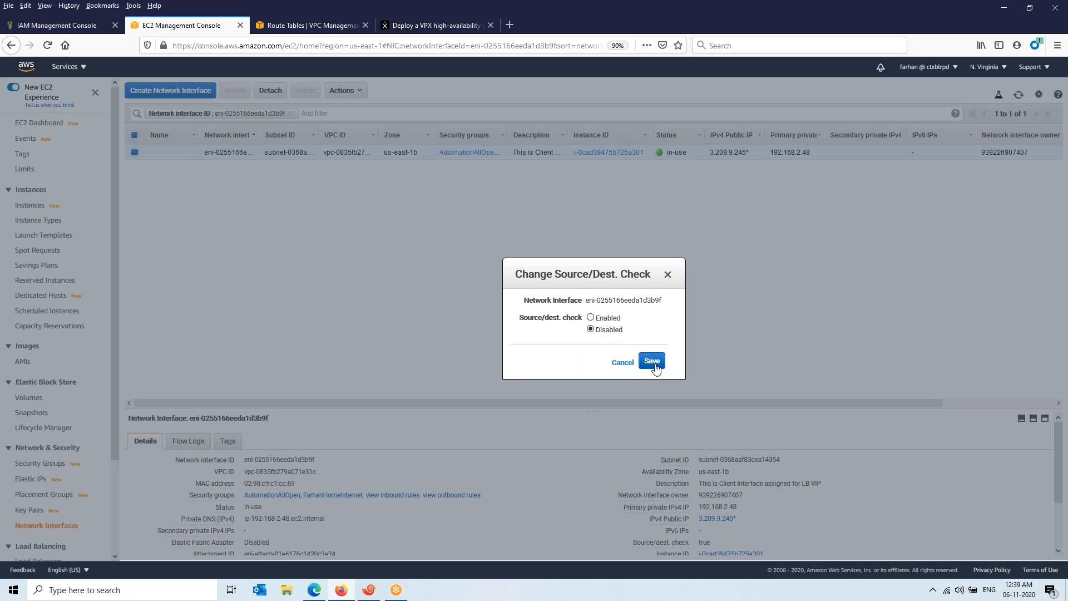
{"action": "left_click", "coordinate": [652, 362]}
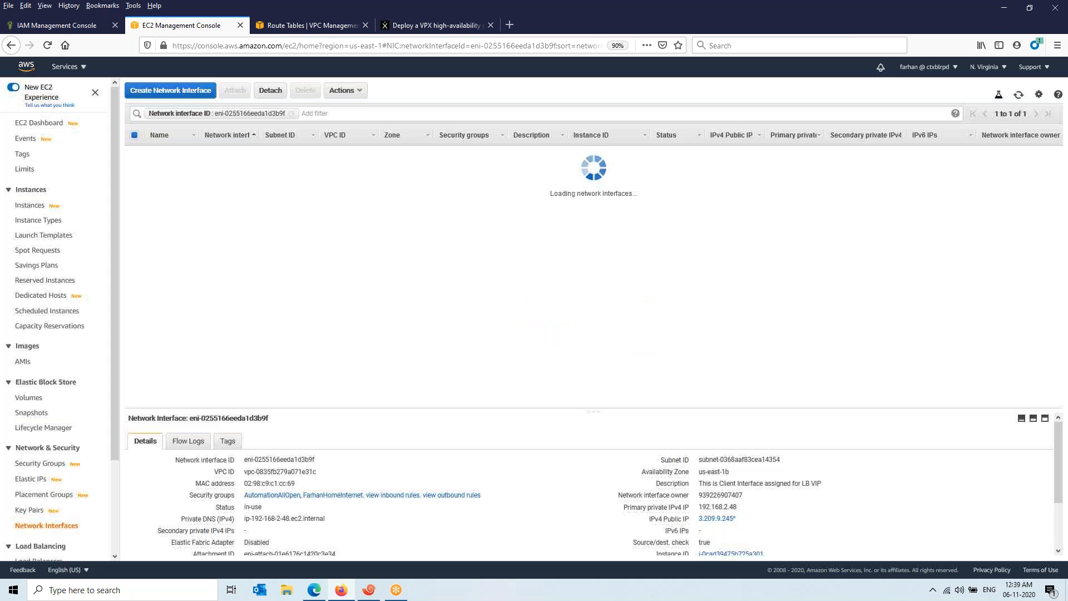
{"action": "left_click_drag", "start_coordinate": [560, 409], "coordinate": [577, 241]}
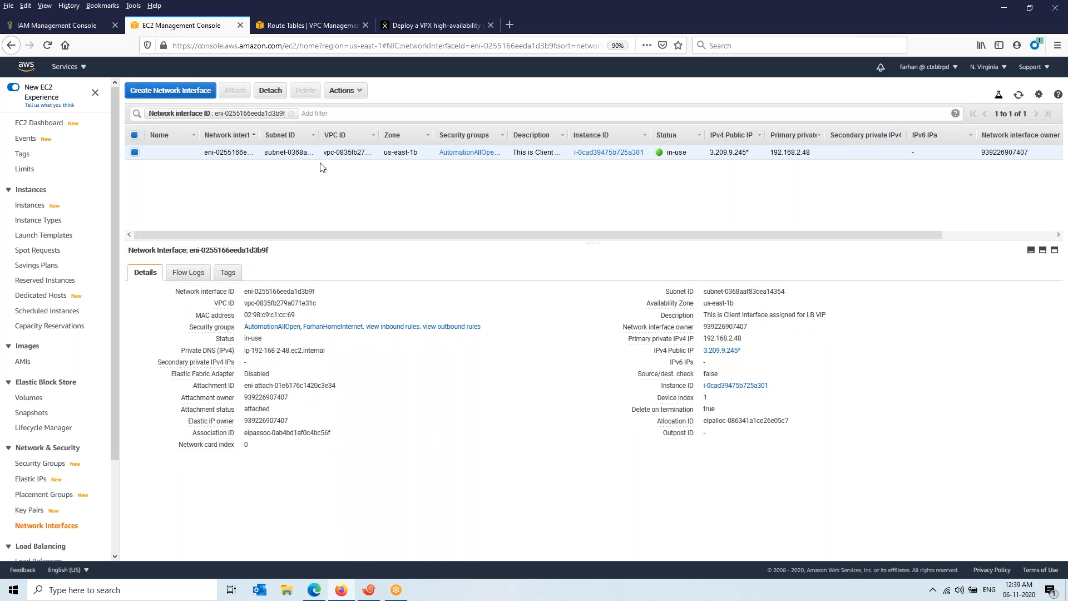
- Examine the ec2:ModifyNetworkInterfaceAttribute permission in the HAMZPIP IAM policy, and return to the Xshell client session
{"action": "left_click", "coordinate": [40, 29]}
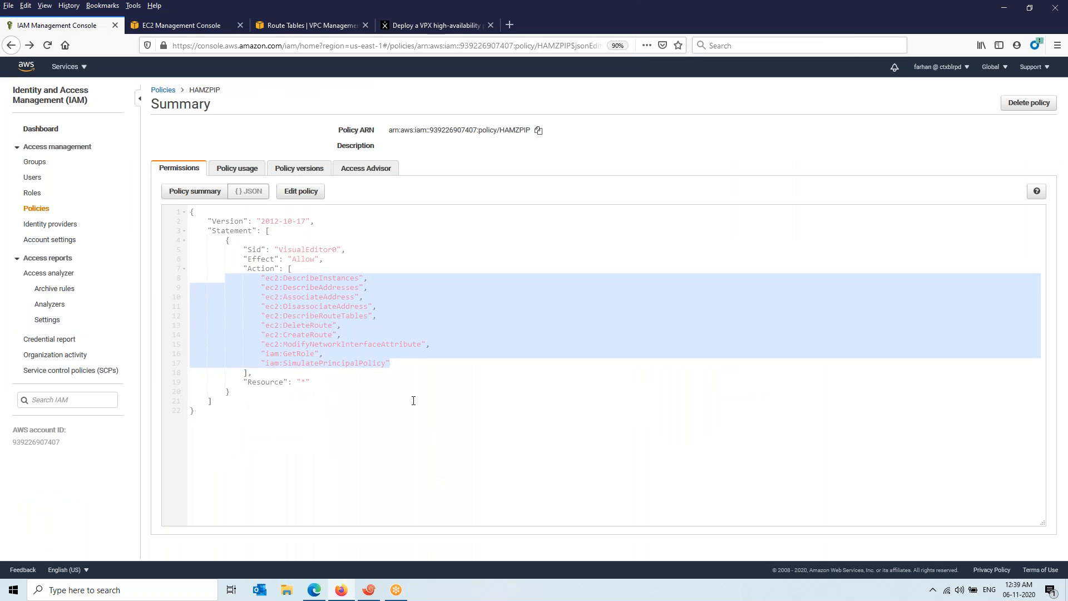
{"action": "left_click_drag", "start_coordinate": [445, 346], "coordinate": [259, 343]}
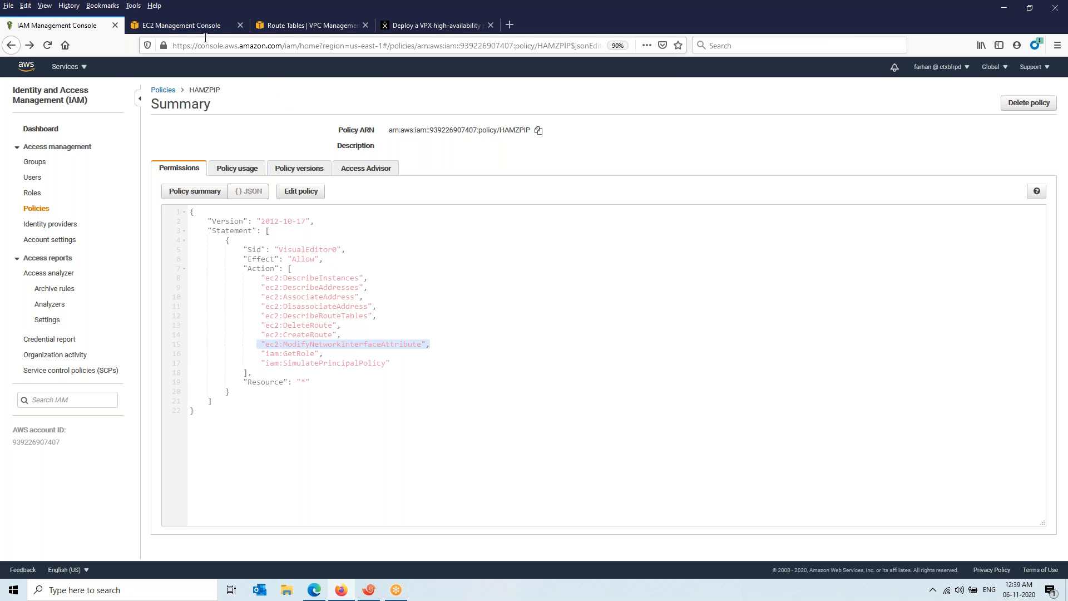
{"action": "left_click", "coordinate": [172, 23]}
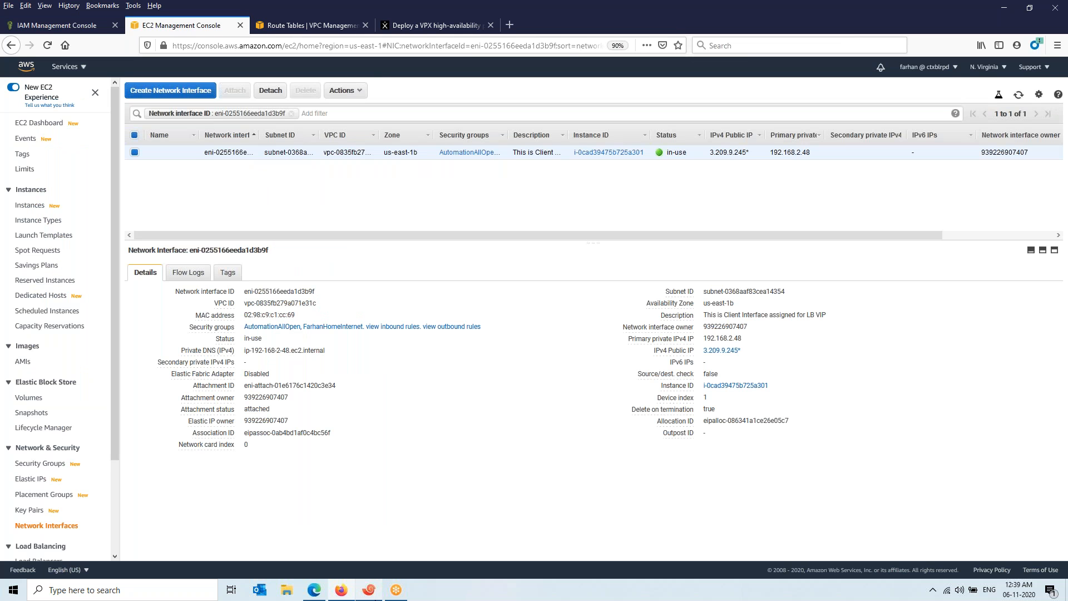
{"action": "left_click", "coordinate": [368, 589]}
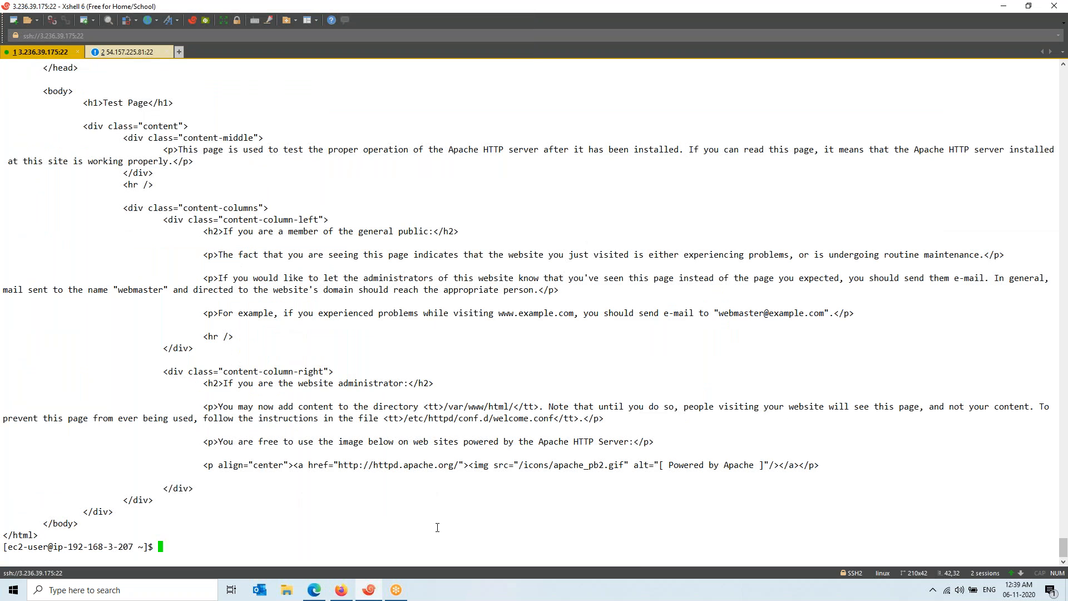
- Insert blank prompt lines in the client session and run curl 10.10.10.10
{"action": "key", "text": "Return"}
{"action": "key", "text": "Return"}
{"action": "type", "text": "curl 10.10.10.10"}
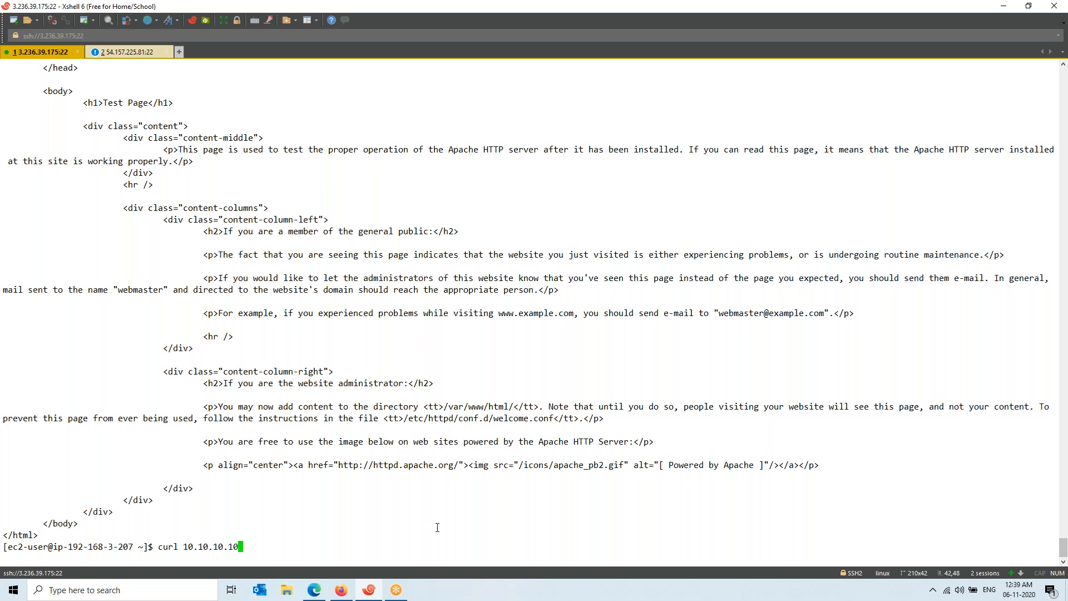
{"action": "key", "text": "Return"}
- Stop the running log output in the 54.157.225.81 session, fill the terminal with blank prompts and close that session
{"action": "left_click", "coordinate": [116, 51]}
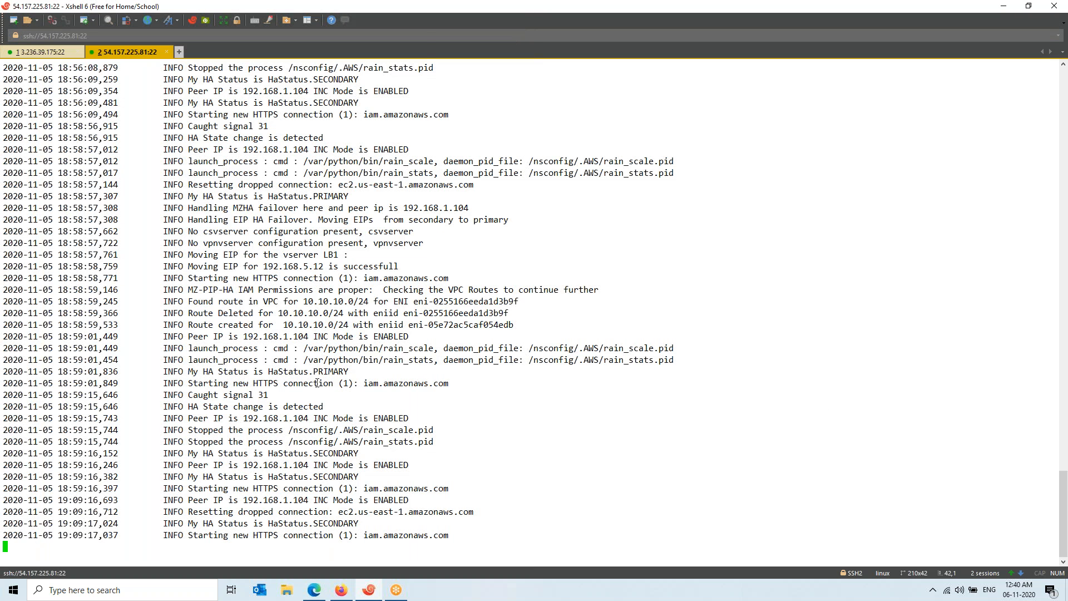
{"action": "key", "text": "ctrl+c"}
{"action": "key", "text": "Return"}
{"action": "key", "text": "Return"}
{"action": "key", "text": "Return"}
{"action": "key", "text": "Return"}
{"action": "key", "text": "Return"}
{"action": "key", "text": "Return"}
{"action": "key", "text": "Return"}
{"action": "key", "text": "Return"}
{"action": "key", "text": "Return"}
{"action": "key", "text": "Return"}
{"action": "key", "text": "Return"}
{"action": "key", "text": "Return"}
{"action": "key", "text": "Return"}
{"action": "key", "text": "Return"}
{"action": "key", "text": "Return"}
{"action": "key", "text": "Return"}
{"action": "key", "text": "Return"}
{"action": "key", "text": "Return"}
{"action": "key", "text": "Return"}
{"action": "key", "text": "Return"}
{"action": "key", "text": "Return"}
{"action": "key", "text": "Return"}
{"action": "key", "text": "Return"}
{"action": "key", "text": "Return"}
{"action": "key", "text": "Return"}
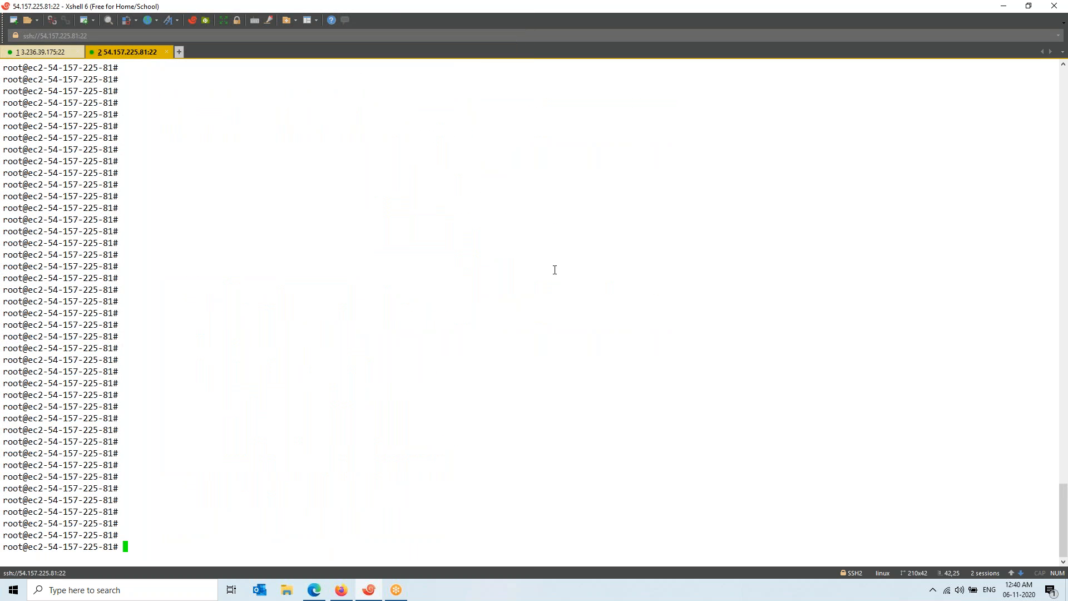
{"action": "left_click", "coordinate": [166, 52]}
{"action": "left_click", "coordinate": [551, 316]}
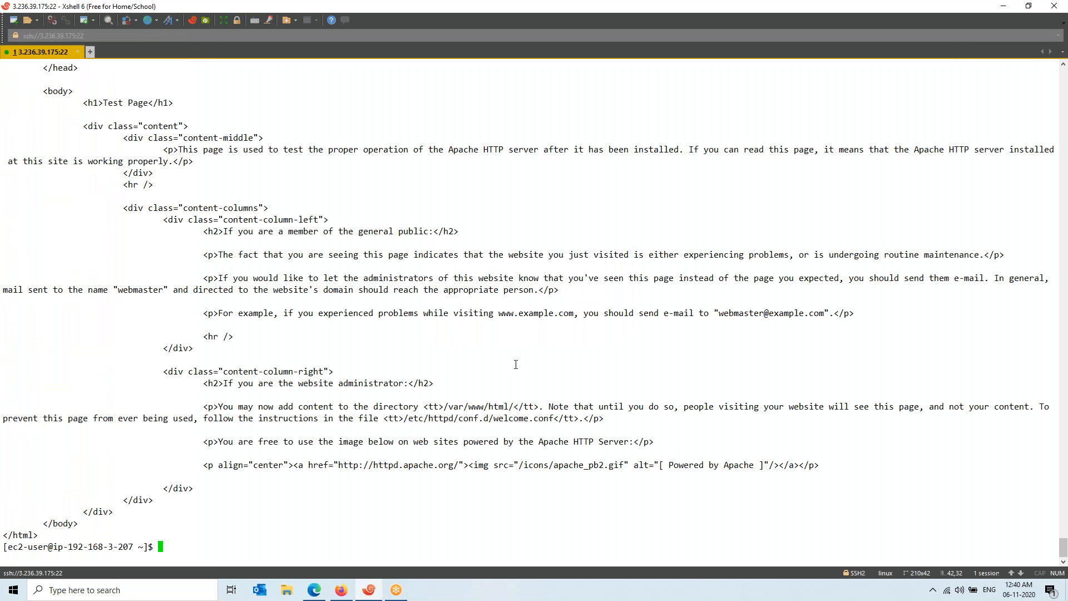
{"action": "left_click", "coordinate": [341, 589]}
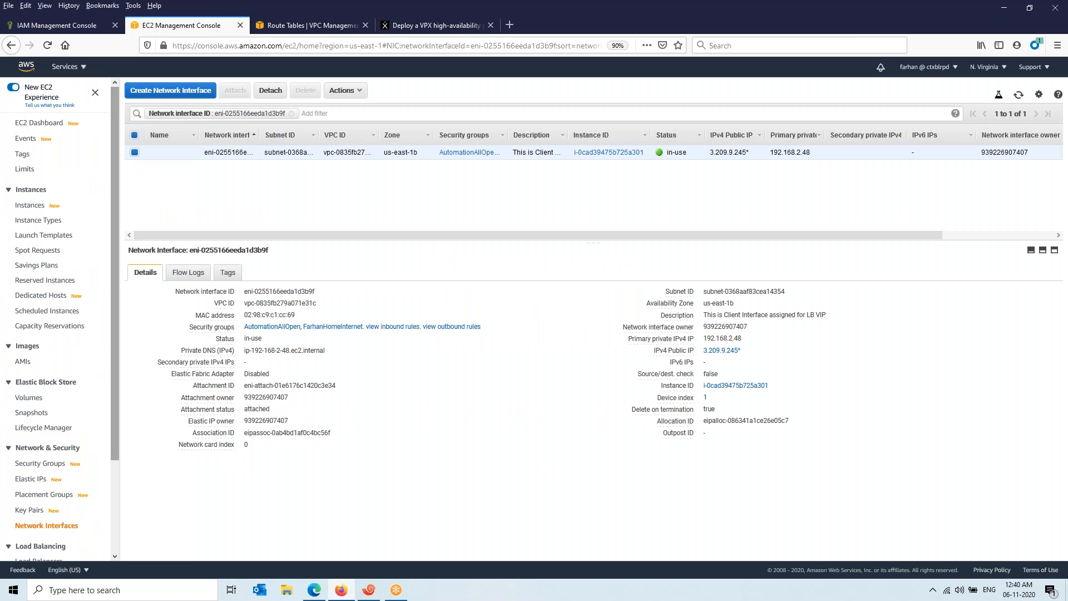
{"action": "left_click", "coordinate": [30, 205]}
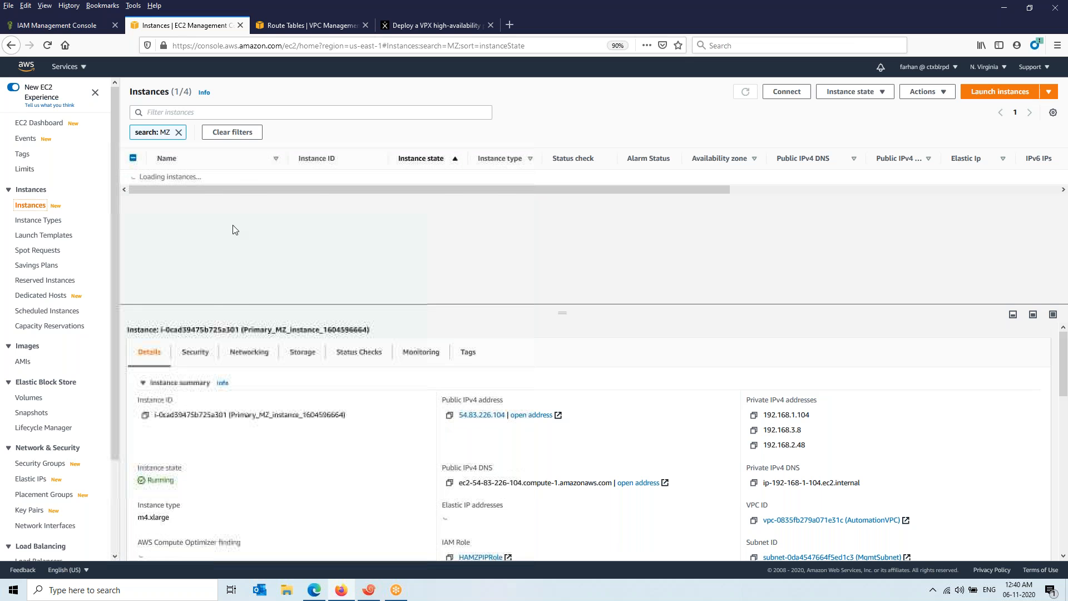
{"action": "left_click", "coordinate": [450, 414]}
{"action": "left_click", "coordinate": [372, 588]}
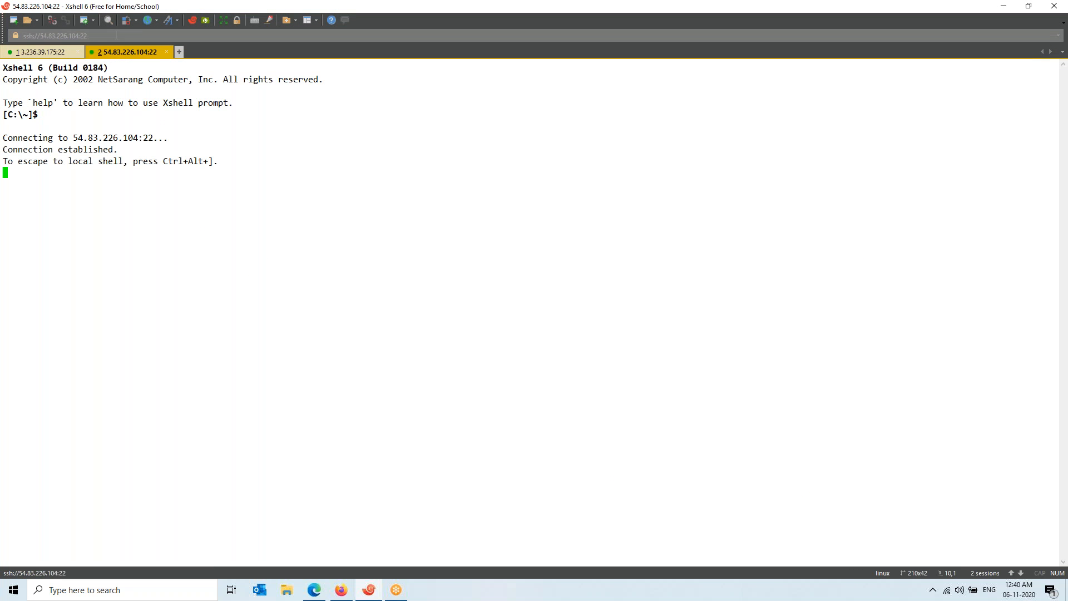
- Log in to the 54.83.226.104 session as nsroot with the account password, re-entering the password after the first attempt
{"action": "type", "text": "centos"}
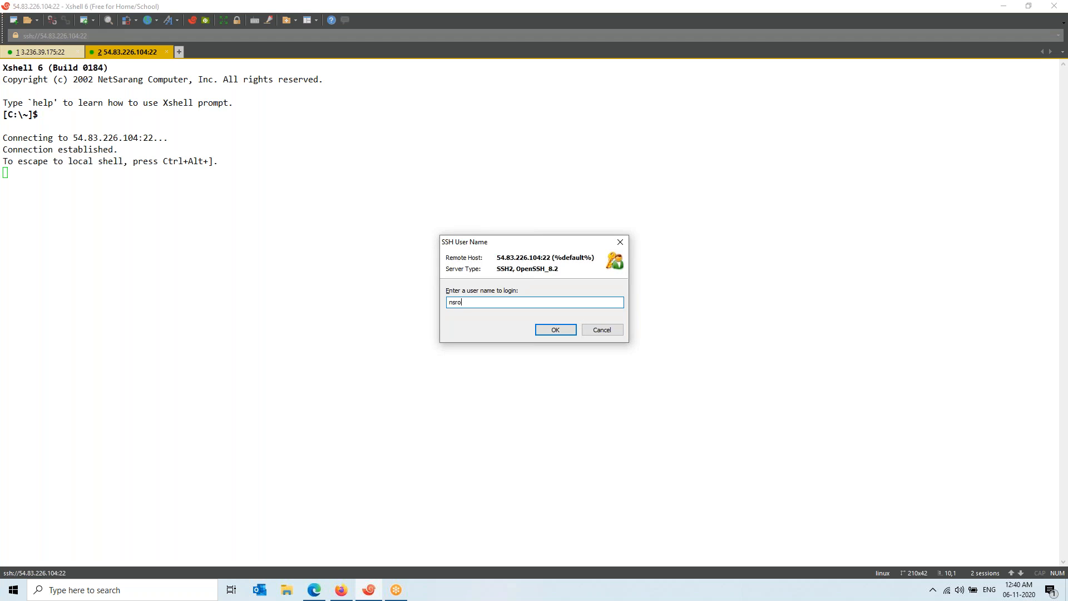
{"action": "key", "text": "Return"}
{"action": "type", "text": "••••••"}
{"action": "key", "text": "Return"}
{"action": "type", "text": "••••"}
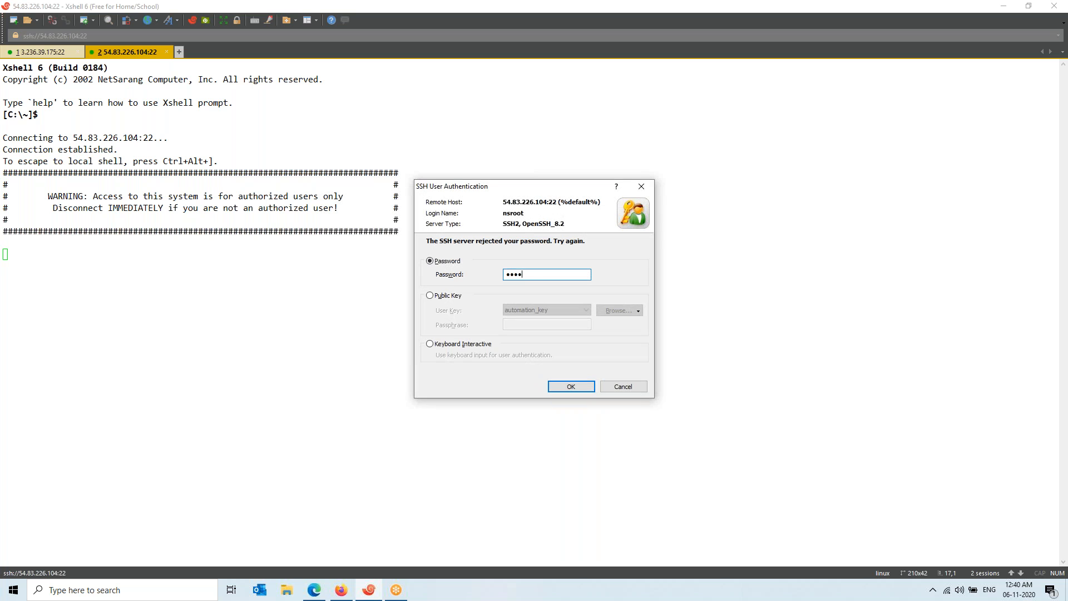
{"action": "type", "text": "••••••"}
{"action": "key", "text": "Return"}
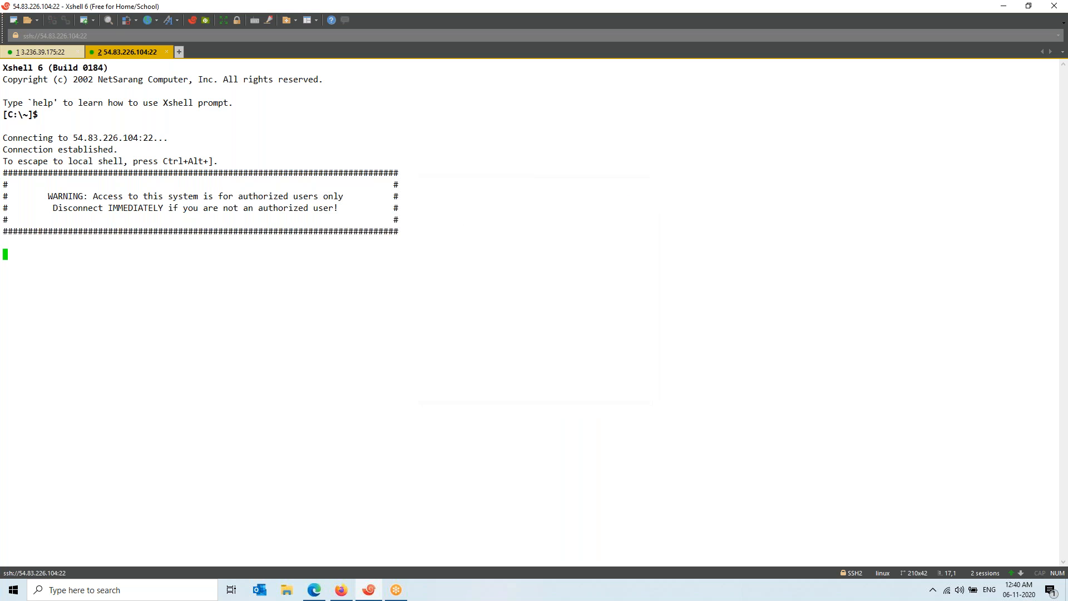
{"action": "left_click", "coordinate": [341, 589]}
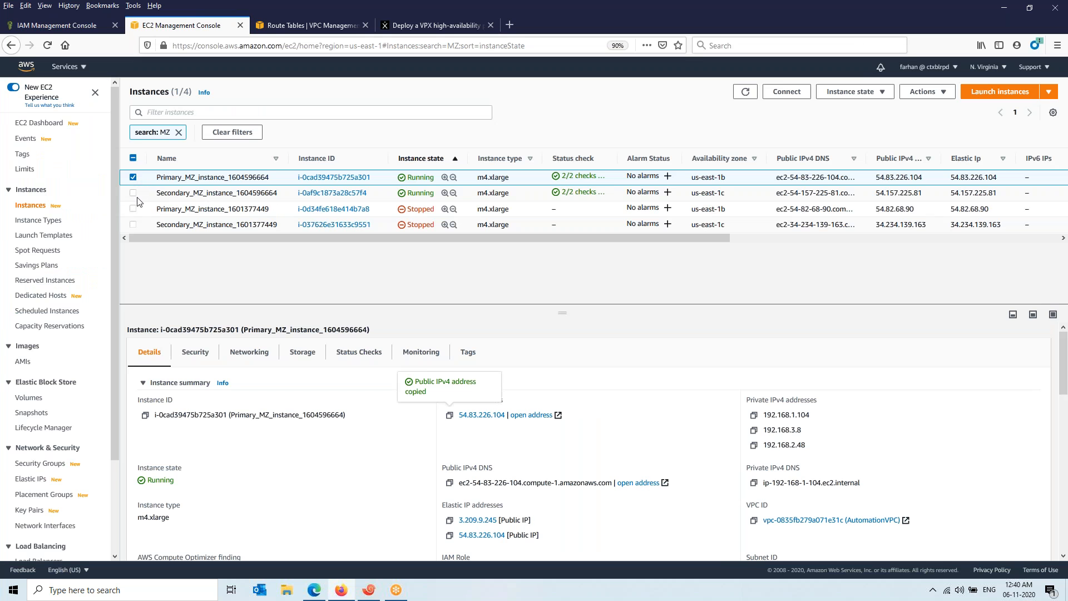
{"action": "left_click", "coordinate": [133, 177]}
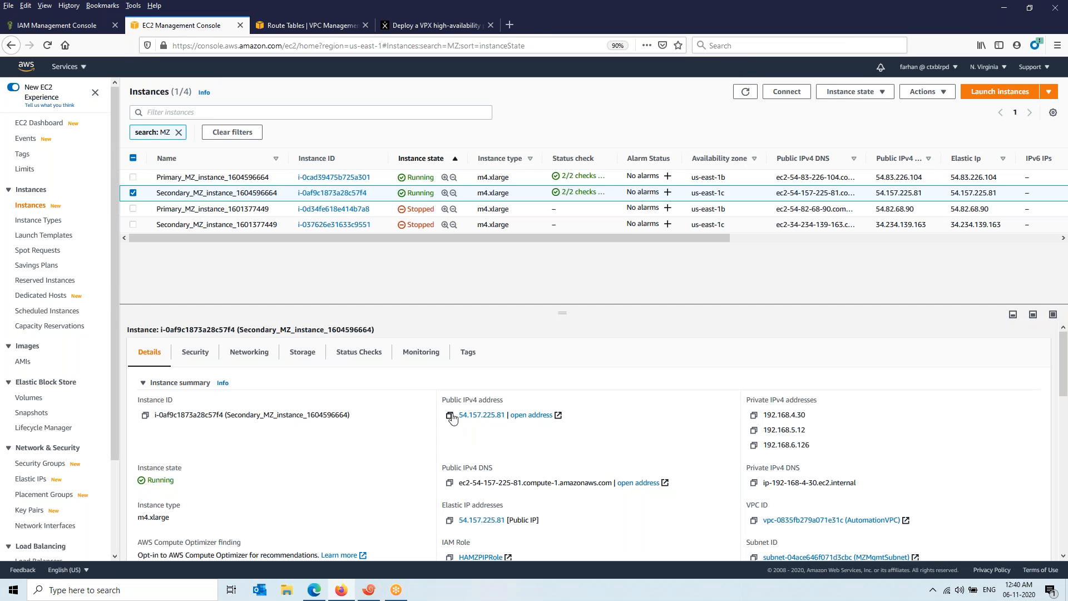
{"action": "left_click", "coordinate": [449, 414]}
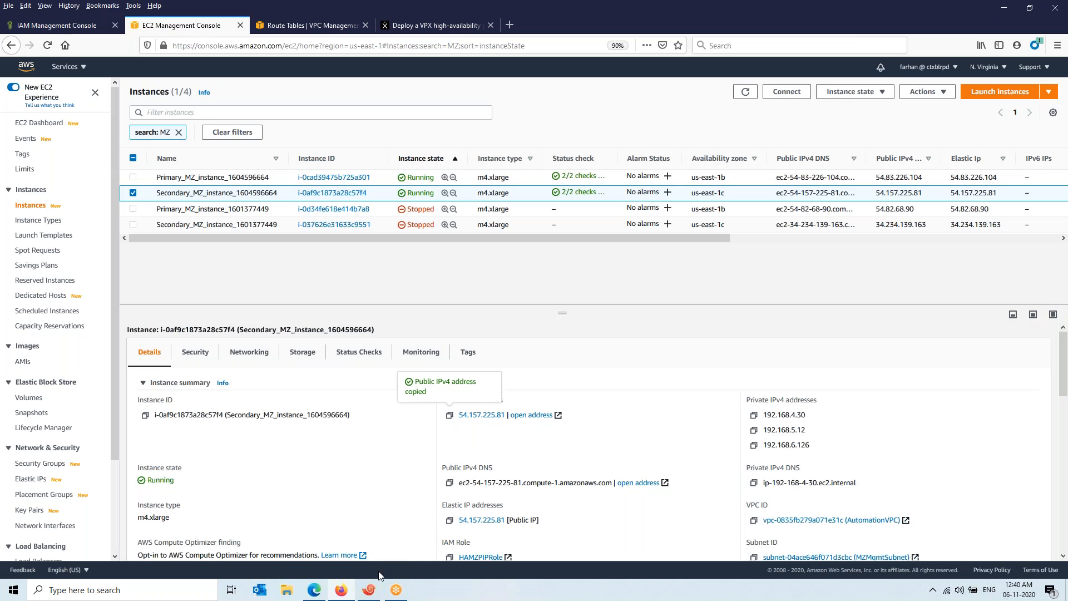
{"action": "left_click", "coordinate": [368, 589]}
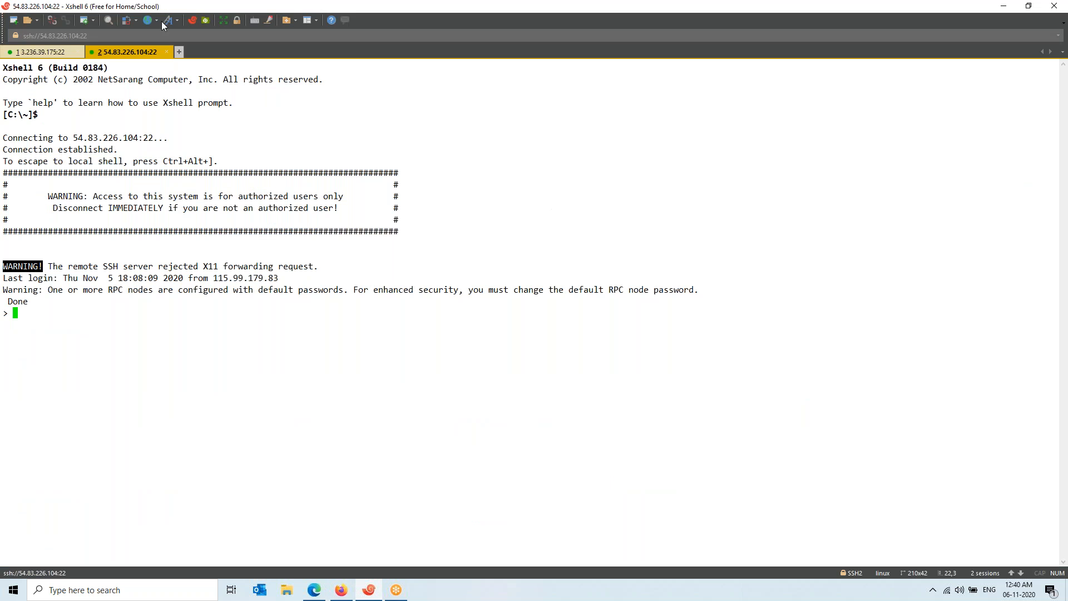
{"action": "left_click", "coordinate": [178, 52]}
{"action": "key", "text": "ctrl+v"}
{"action": "key", "text": "Return"}
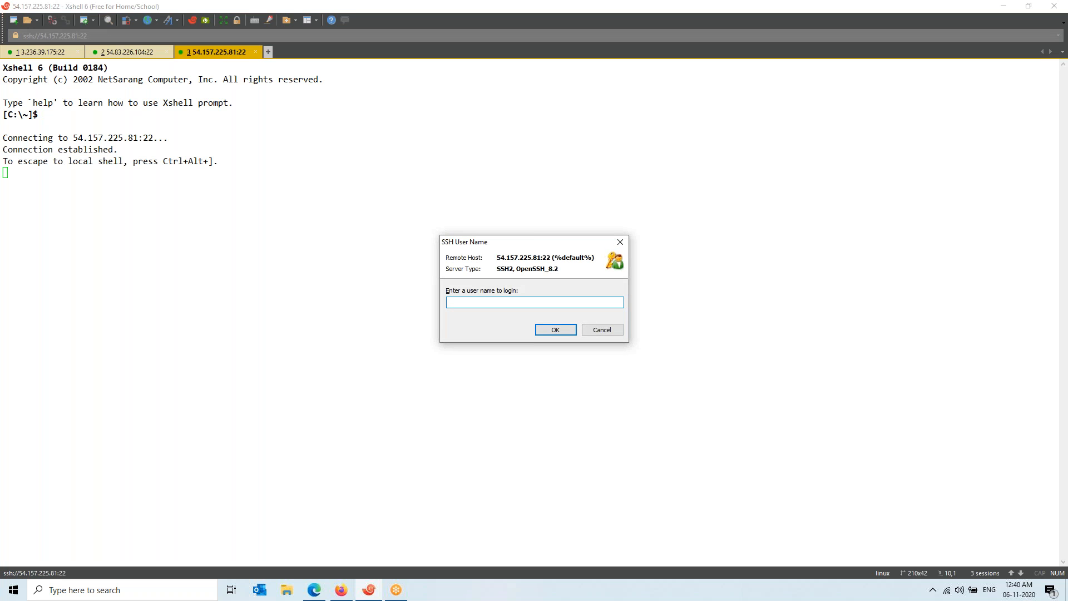
- Log in to the 54.157.225.81 session as nsroot with the account password
{"action": "type", "text": "nsroot"}
{"action": "key", "text": "Return"}
{"action": "type", "text": "•••"}
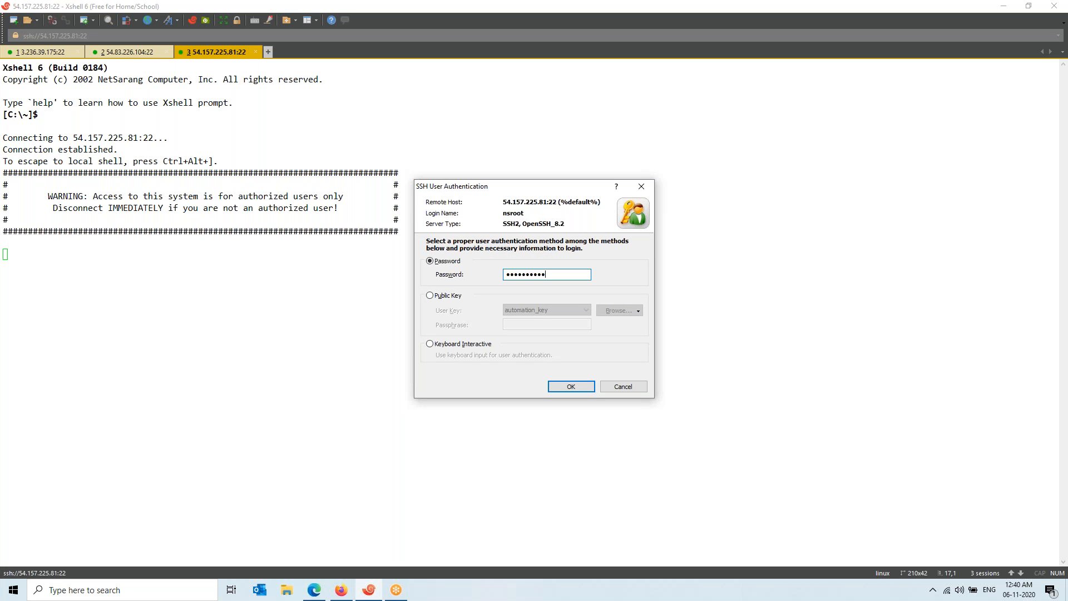
{"action": "key", "text": "Return"}
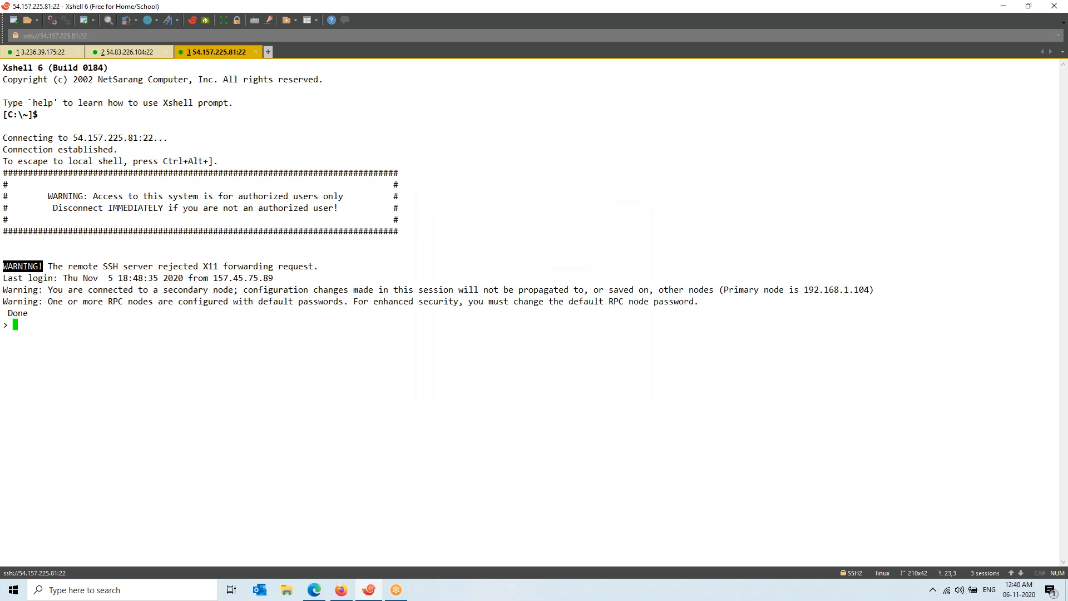
- Enter the shell on the secondary node, run tail -f /var/log/cloud-ha-daemon.log and add blank space below its output
{"action": "key", "text": "Return"}
{"action": "key", "text": "Return"}
{"action": "type", "text": "shell"}
{"action": "key", "text": "Return"}
{"action": "type", "text": "tail -f /var/l"}
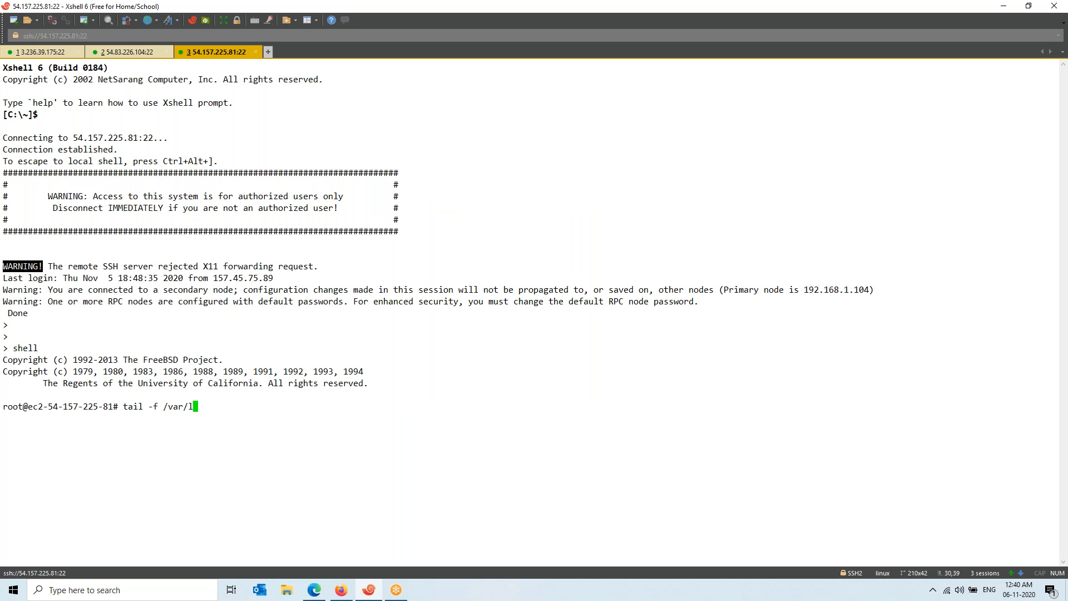
{"action": "type", "text": "og/cloudh"}
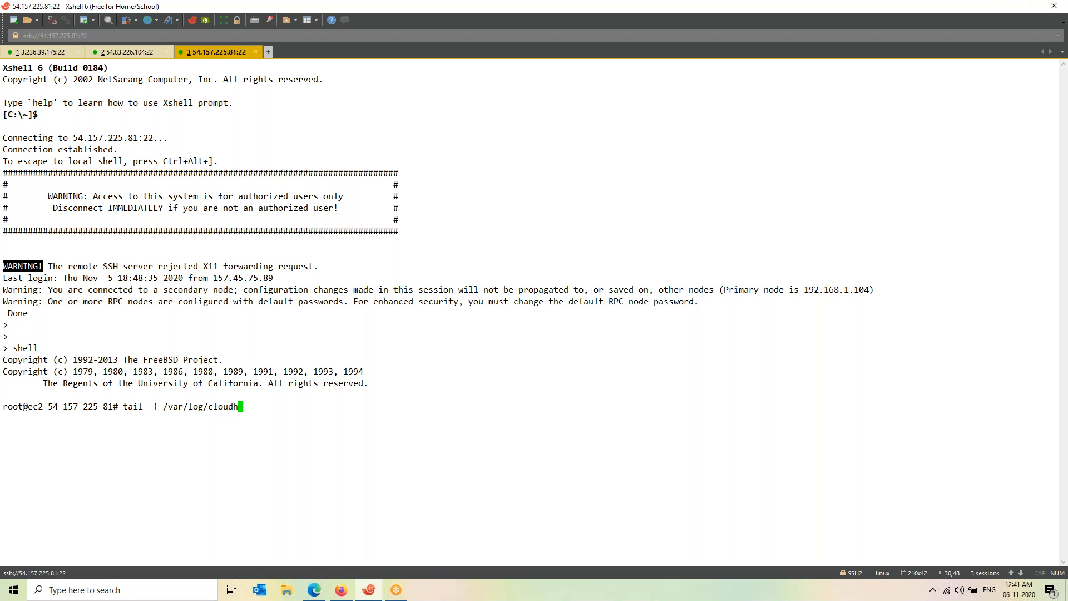
{"action": "key", "text": "BackSpace"}
{"action": "key", "text": "BackSpace"}
{"action": "key", "text": "BackSpace"}
{"action": "key", "text": "BackSpace"}
{"action": "key", "text": "Tab"}
{"action": "key", "text": "Return"}
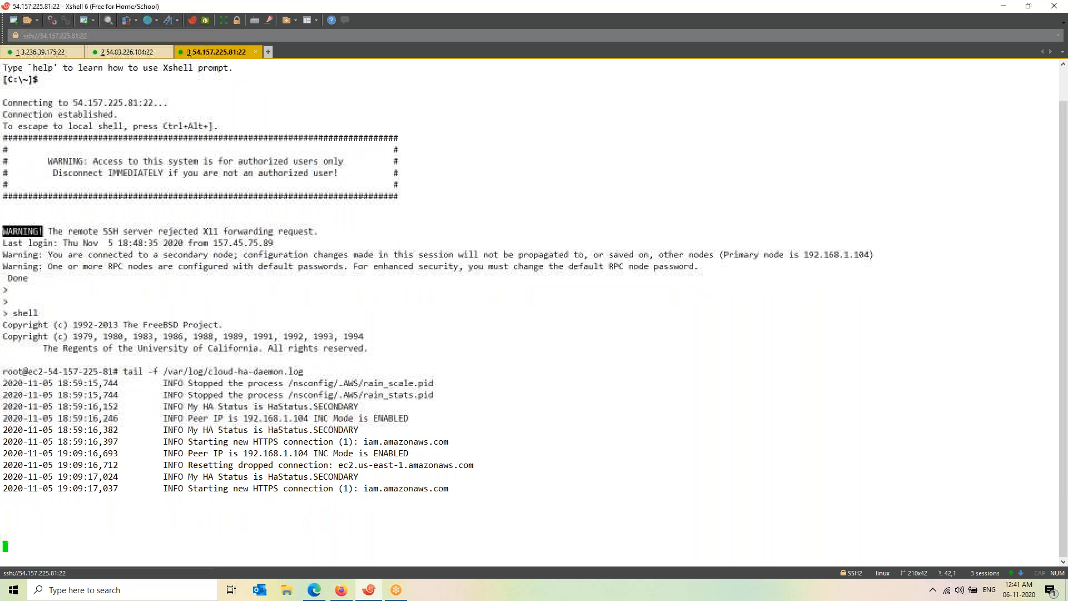
{"action": "scroll", "coordinate": [121, 62], "scroll_direction": "down", "scroll_amount": 6}
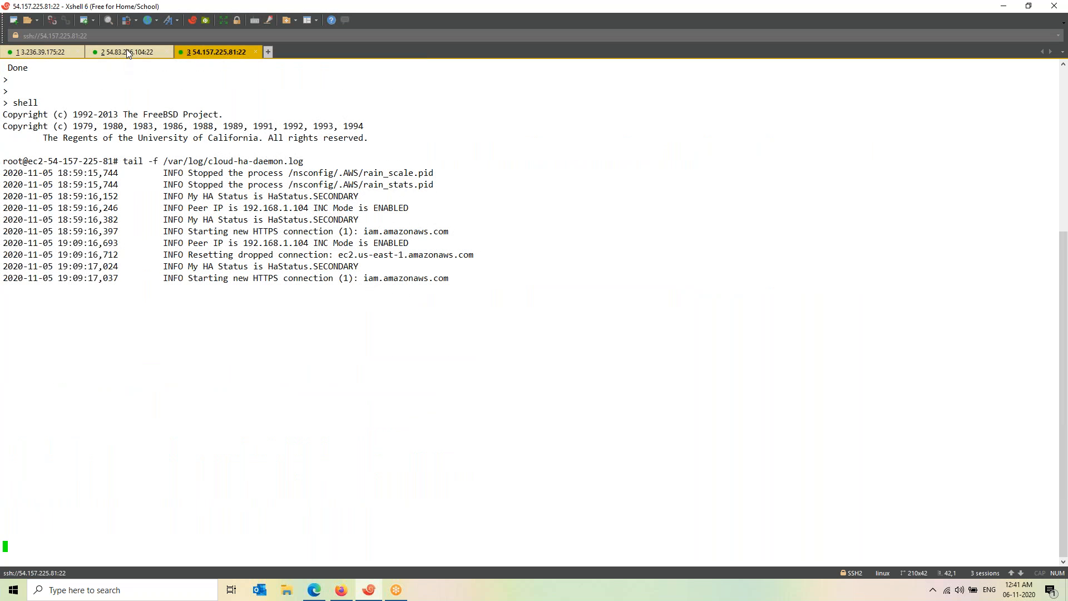
- In the 54.83.226.104 session, enter the shell, run tail -f /var/log/cloud-ha-daemon.log and insert blank lines below the output
{"action": "left_click", "coordinate": [127, 53]}
{"action": "type", "text": "shell"}
{"action": "key", "text": "Return"}
{"action": "type", "text": "tail -f "}
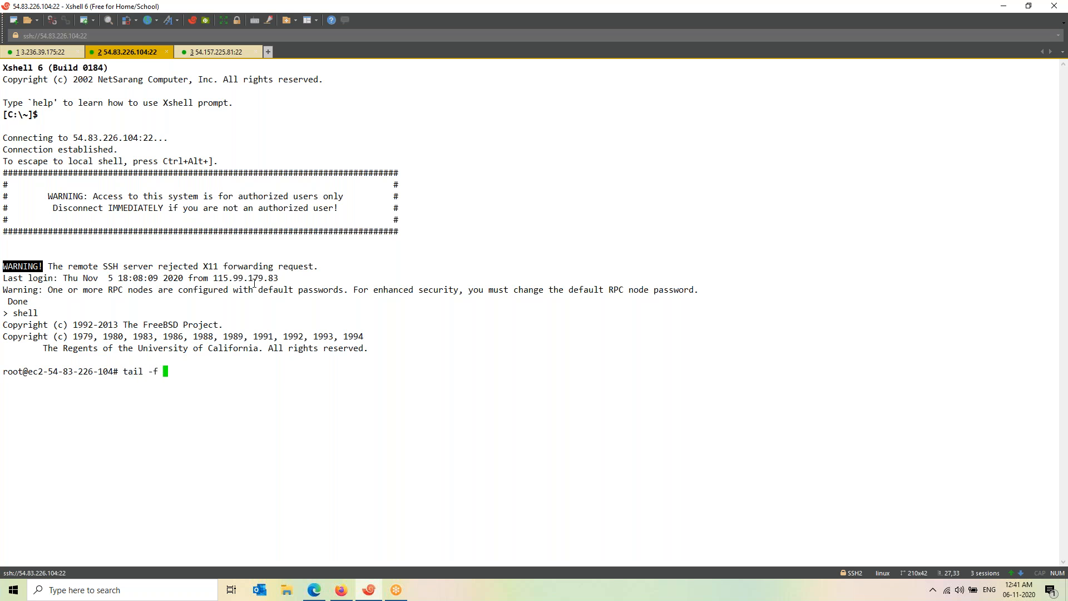
{"action": "type", "text": "/var/log/cl"}
{"action": "key", "text": "Tab"}
{"action": "key", "text": "Return"}
{"action": "key", "text": "Return"}
{"action": "key", "text": "Return"}
{"action": "key", "text": "Return"}
{"action": "key", "text": "Return"}
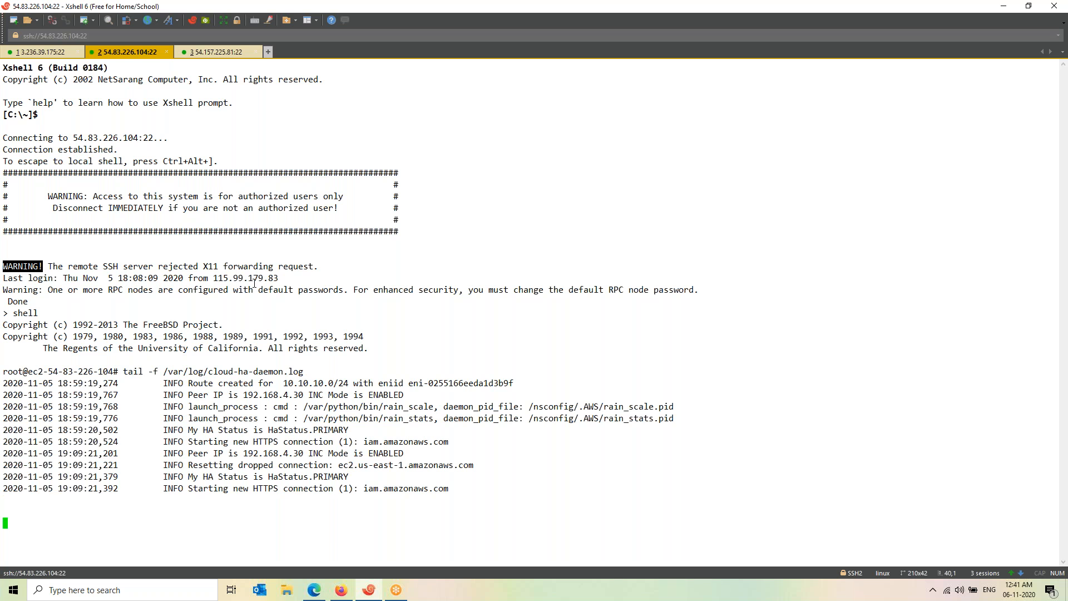
{"action": "key", "text": "Return"}
{"action": "key", "text": "Return"}
{"action": "key", "text": "Return"}
{"action": "key", "text": "Return"}
{"action": "key", "text": "Return"}
{"action": "key", "text": "Return"}
{"action": "key", "text": "Return"}
{"action": "key", "text": "Return"}
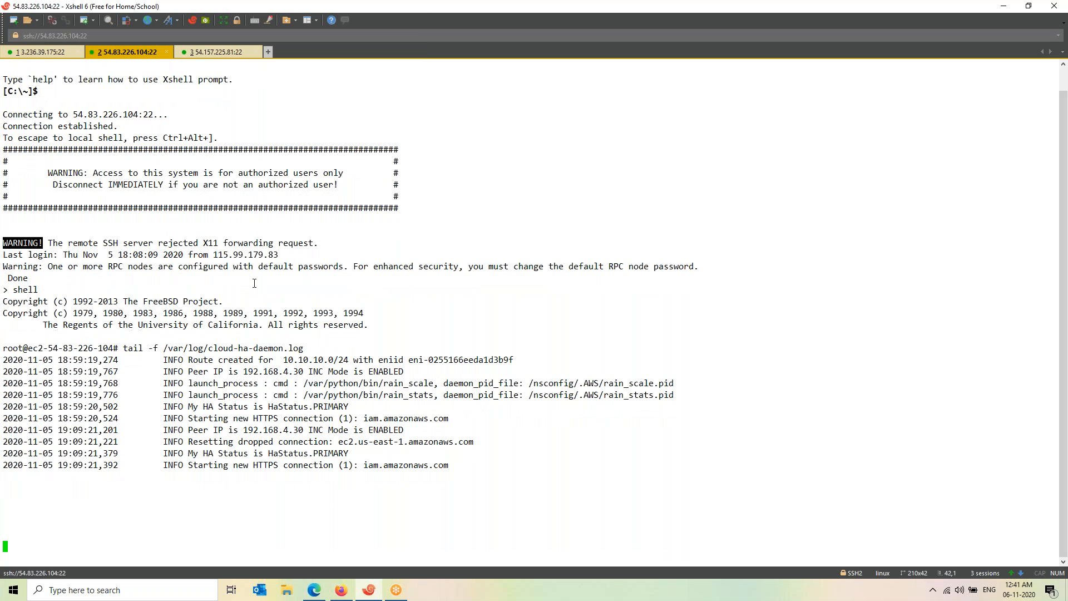
{"action": "key", "text": "Return"}
{"action": "key", "text": "Return"}
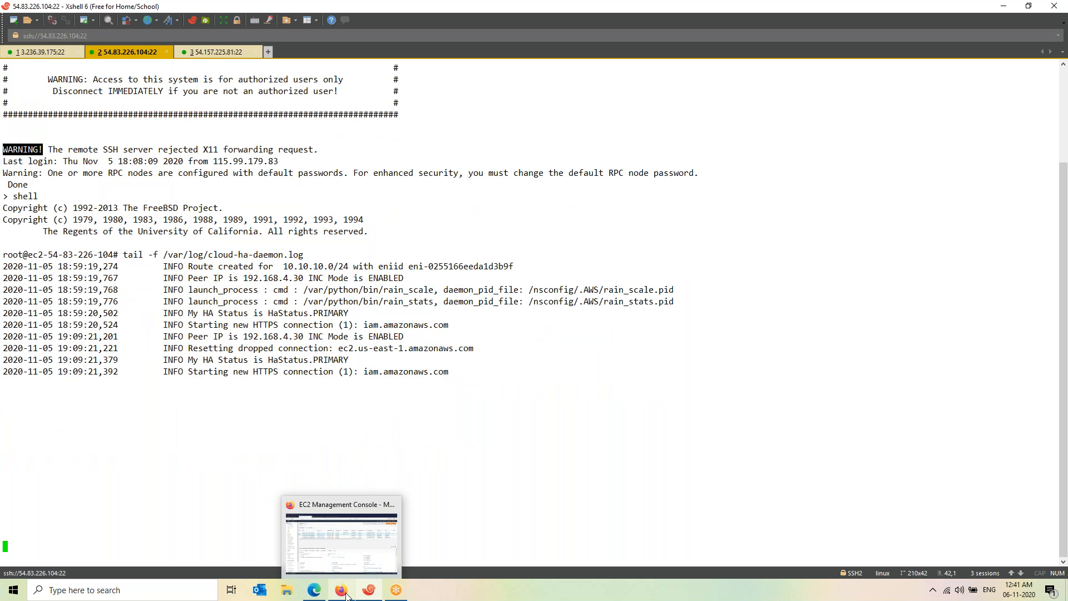
- Return to the 3.236.39.175 client session, insert blank prompt lines and run curl 10.10.10.10
{"action": "left_click", "coordinate": [364, 590]}
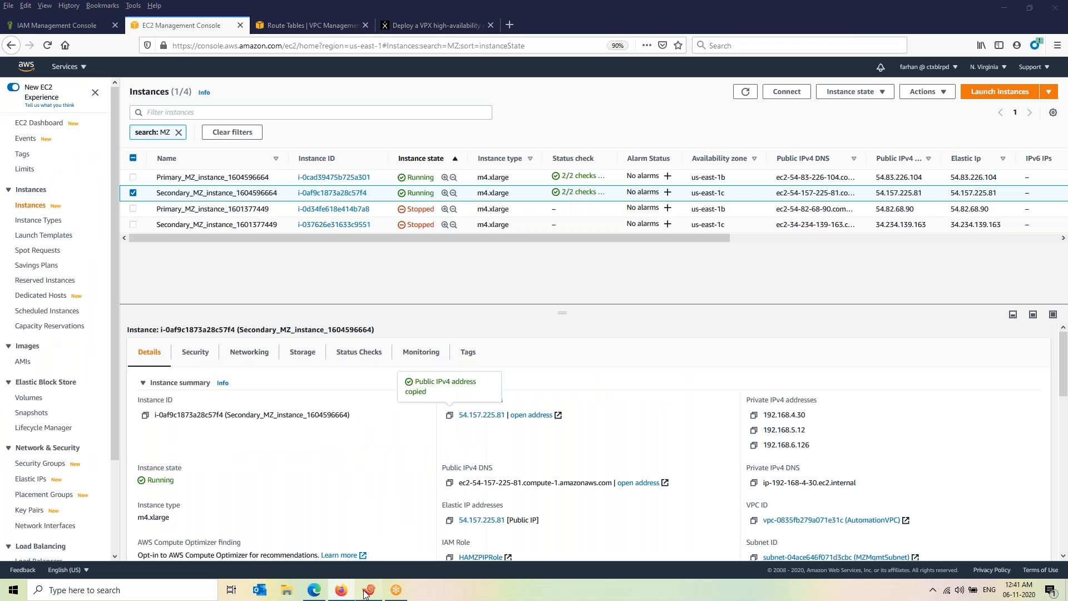
{"action": "left_click", "coordinate": [365, 590]}
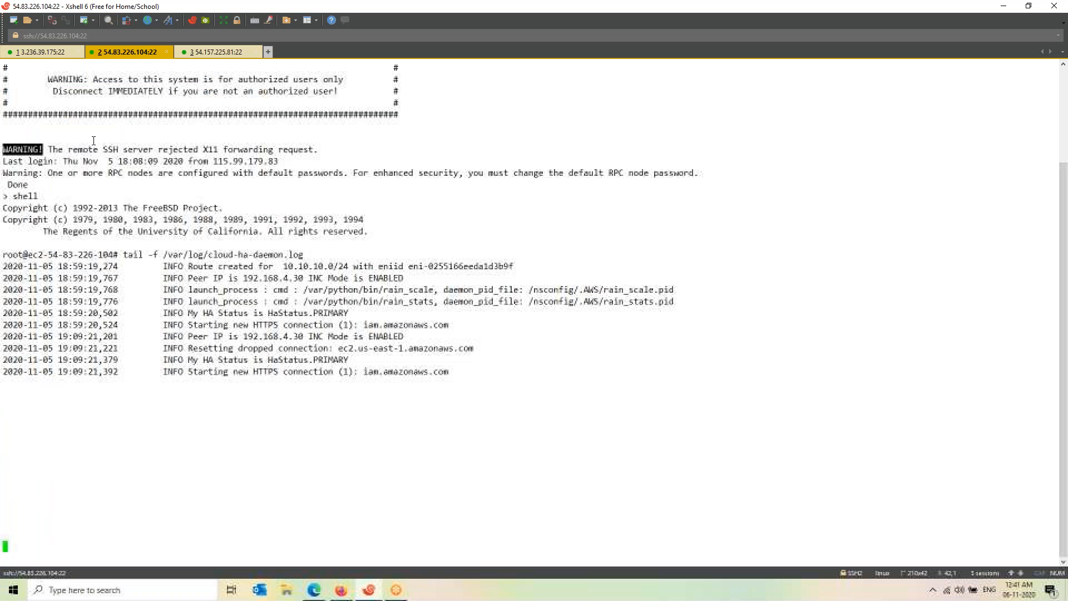
{"action": "left_click", "coordinate": [52, 54]}
{"action": "key", "text": "Return"}
{"action": "key", "text": "Return"}
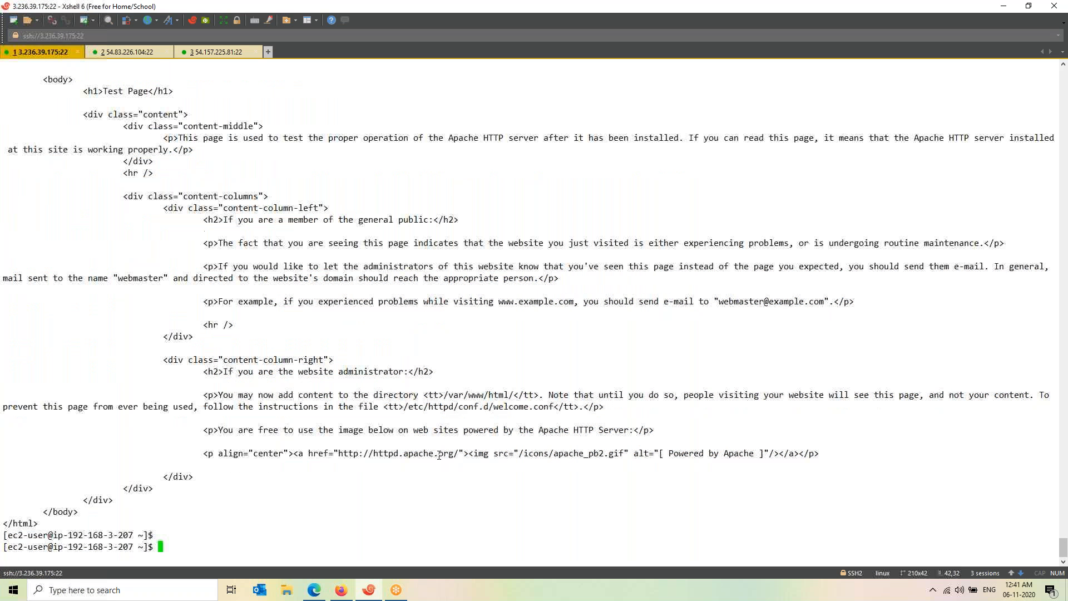
{"action": "type", "text": "curl 10.10.10.10"}
{"action": "key", "text": "Return"}
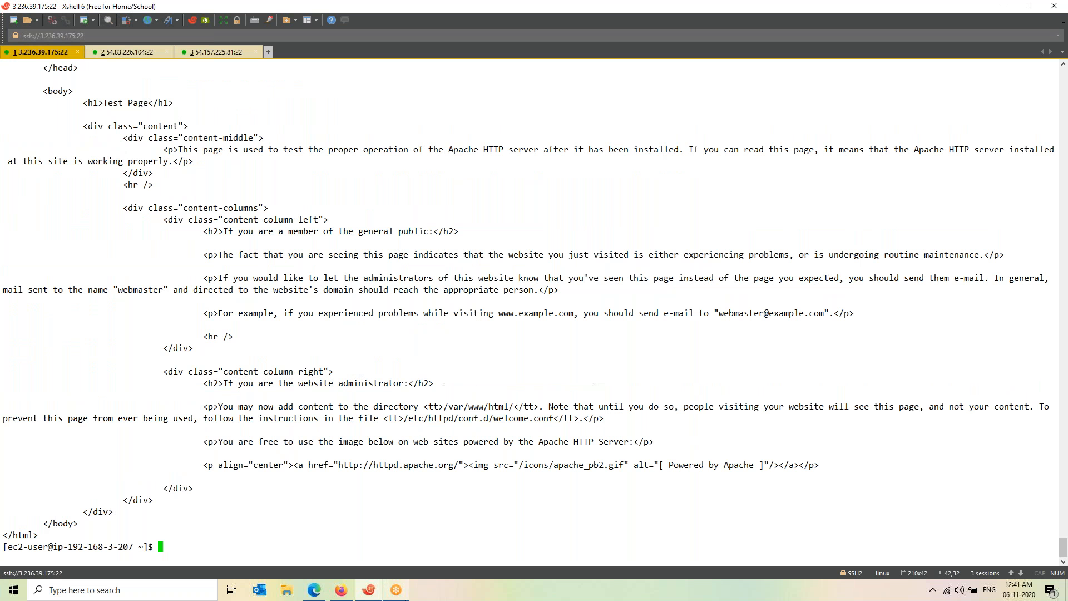
- Switch to Firefox, check the Main route table's target for 10.10.10.0/24, and return to the EC2 instances list
{"action": "left_click", "coordinate": [341, 591]}
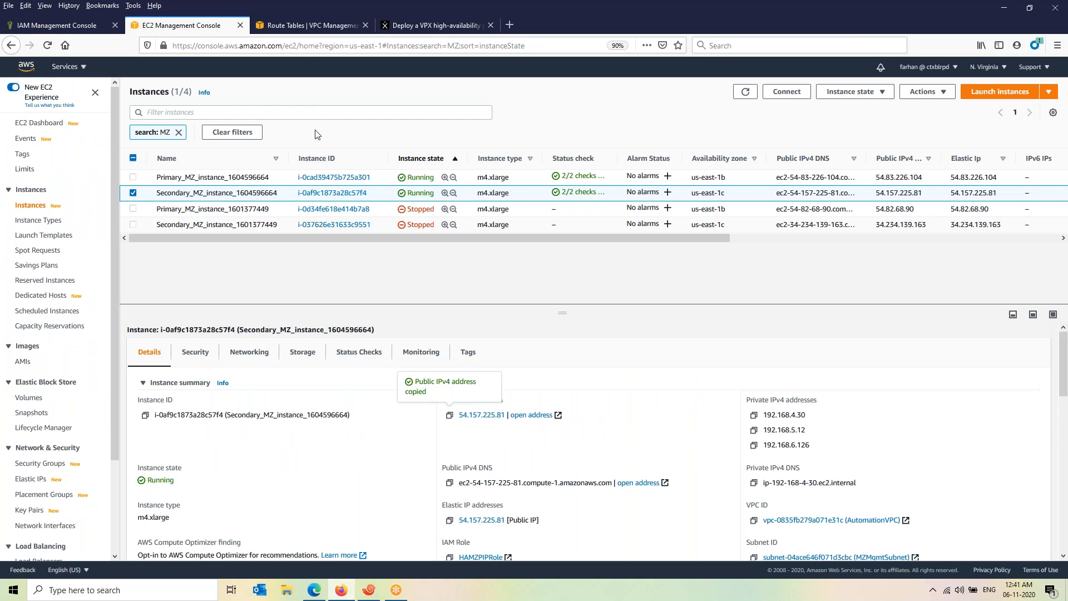
{"action": "left_click", "coordinate": [304, 29]}
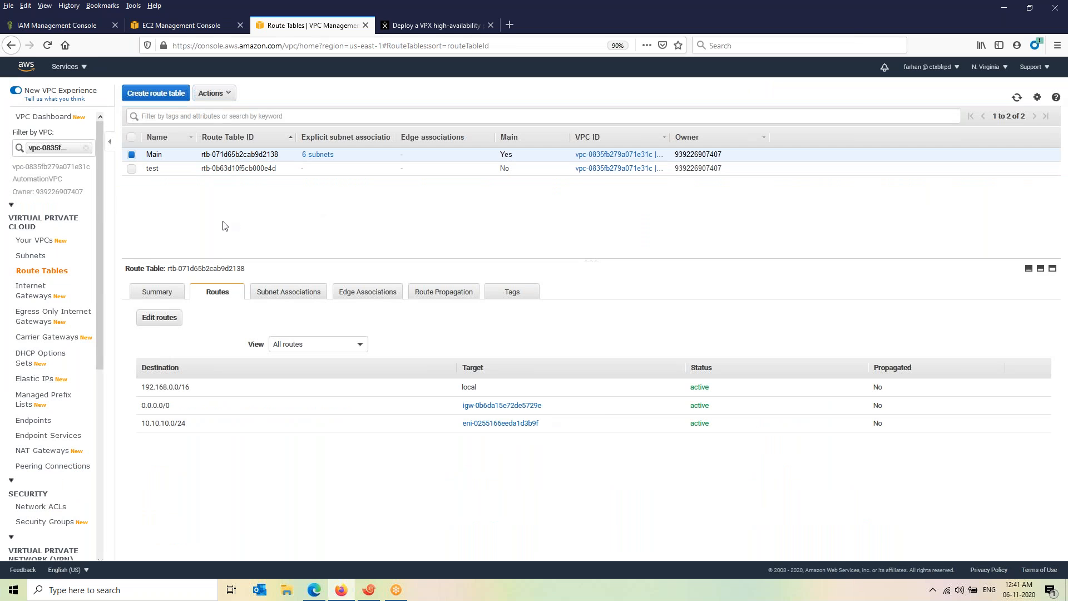
{"action": "left_click", "coordinate": [179, 27]}
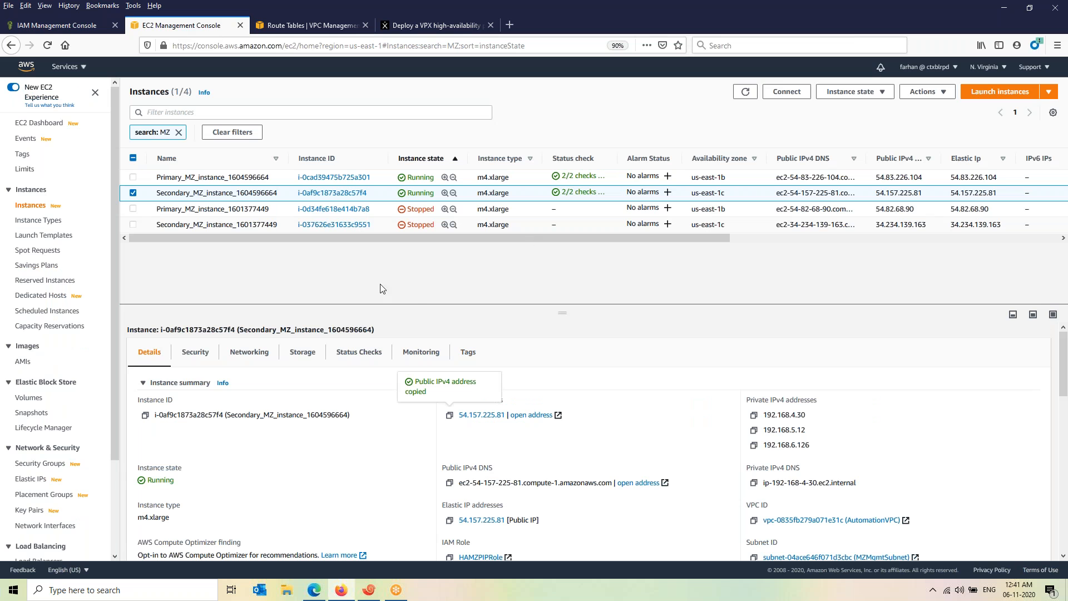
{"action": "left_click", "coordinate": [135, 190]}
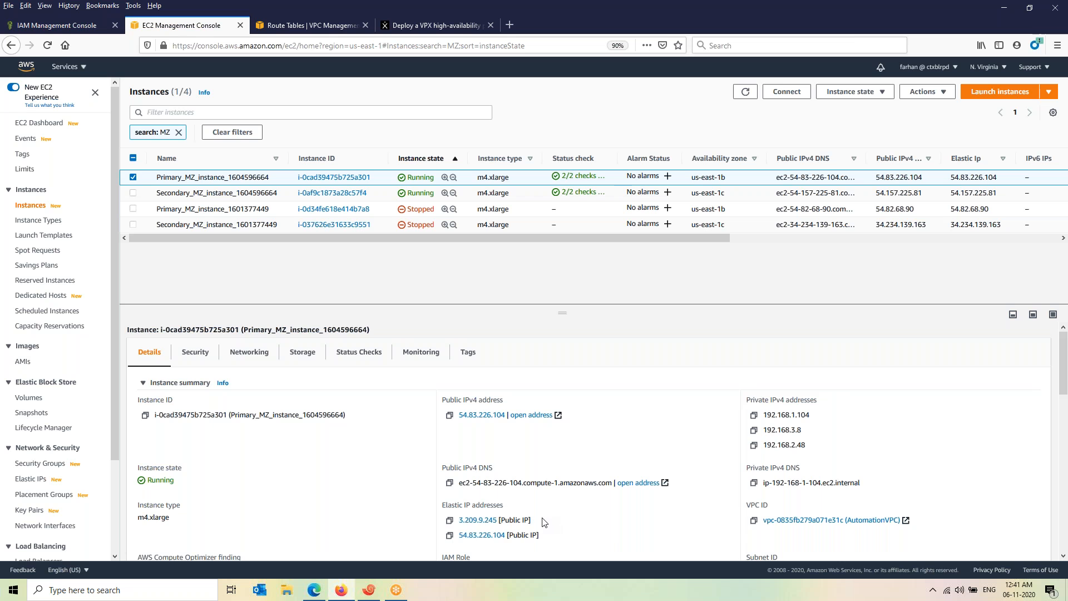
{"action": "scroll", "coordinate": [544, 522], "scroll_direction": "down", "scroll_amount": 3}
{"action": "left_click", "coordinate": [134, 177]}
{"action": "left_click", "coordinate": [134, 194]}
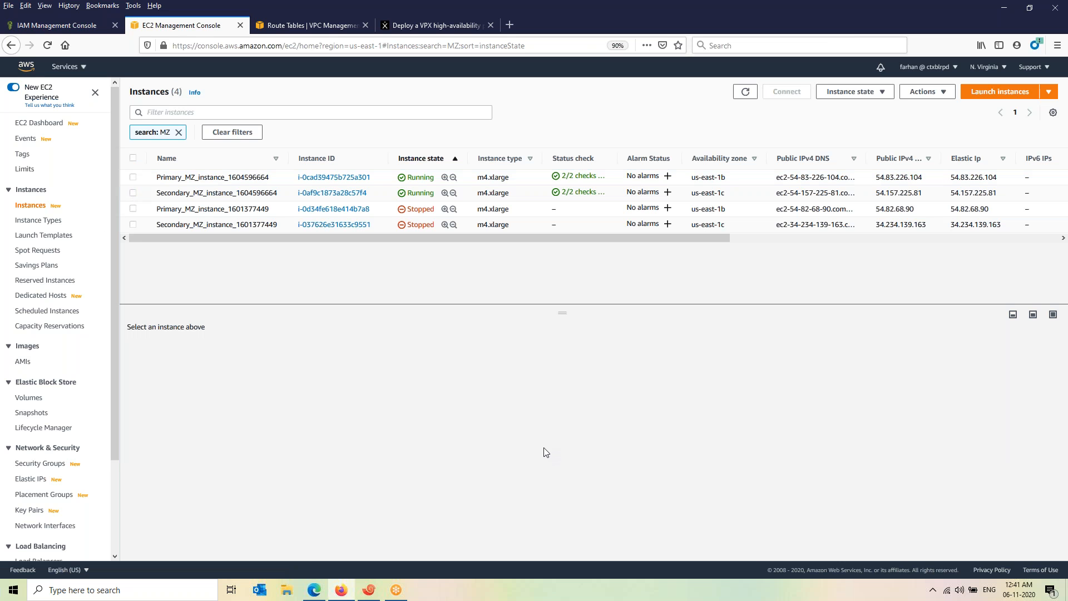
{"action": "scroll", "coordinate": [567, 539], "scroll_direction": "down", "scroll_amount": 2}
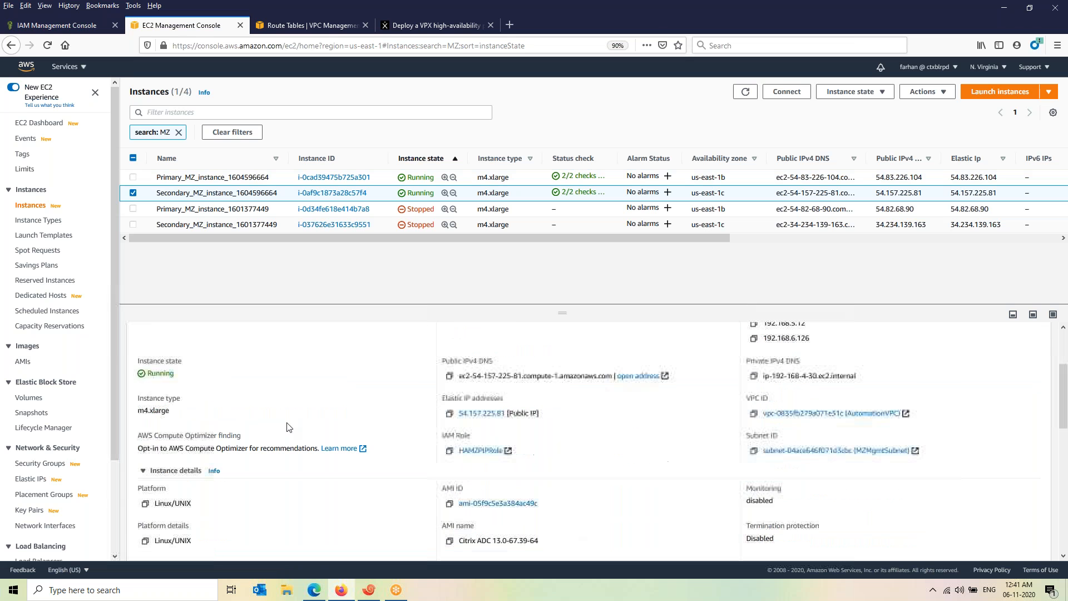
{"action": "scroll", "coordinate": [289, 428], "scroll_direction": "up", "scroll_amount": 3}
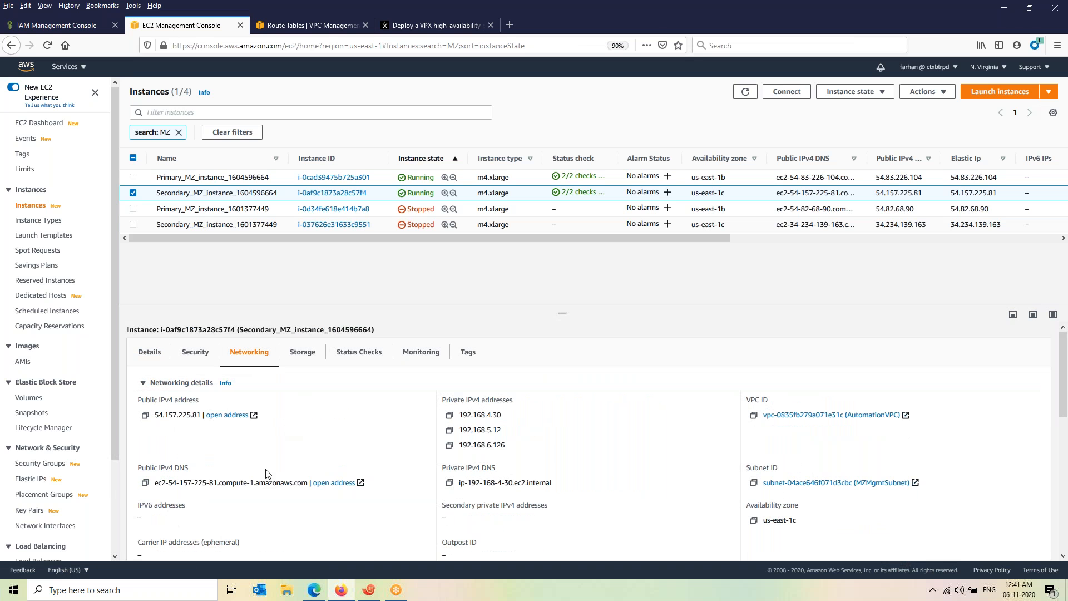
{"action": "scroll", "coordinate": [273, 472], "scroll_direction": "down", "scroll_amount": 4}
{"action": "scroll", "coordinate": [300, 461], "scroll_direction": "down", "scroll_amount": 1}
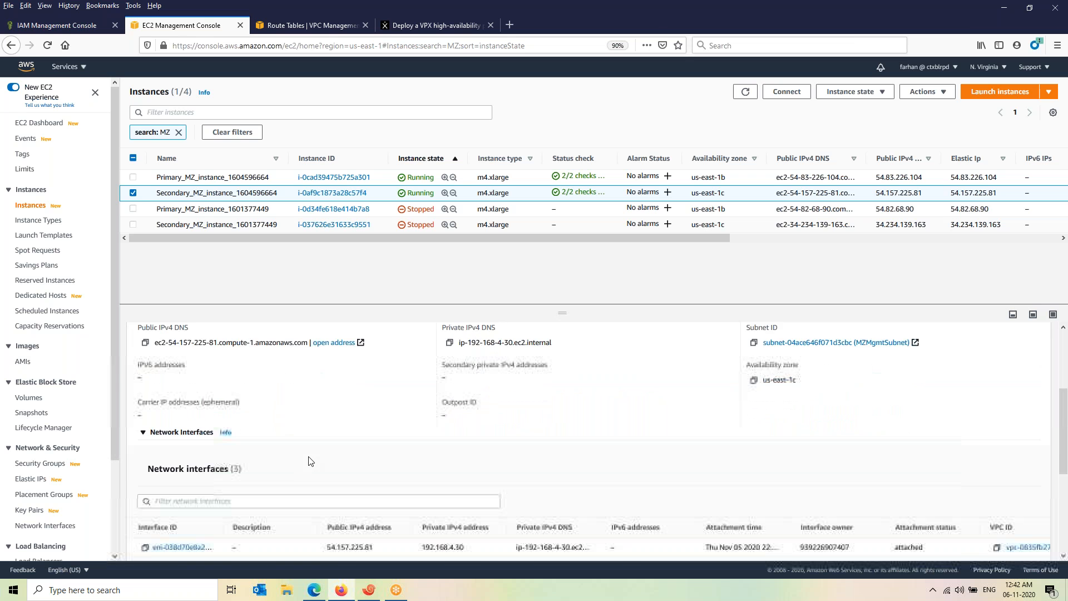
{"action": "scroll", "coordinate": [322, 460], "scroll_direction": "down", "scroll_amount": 1}
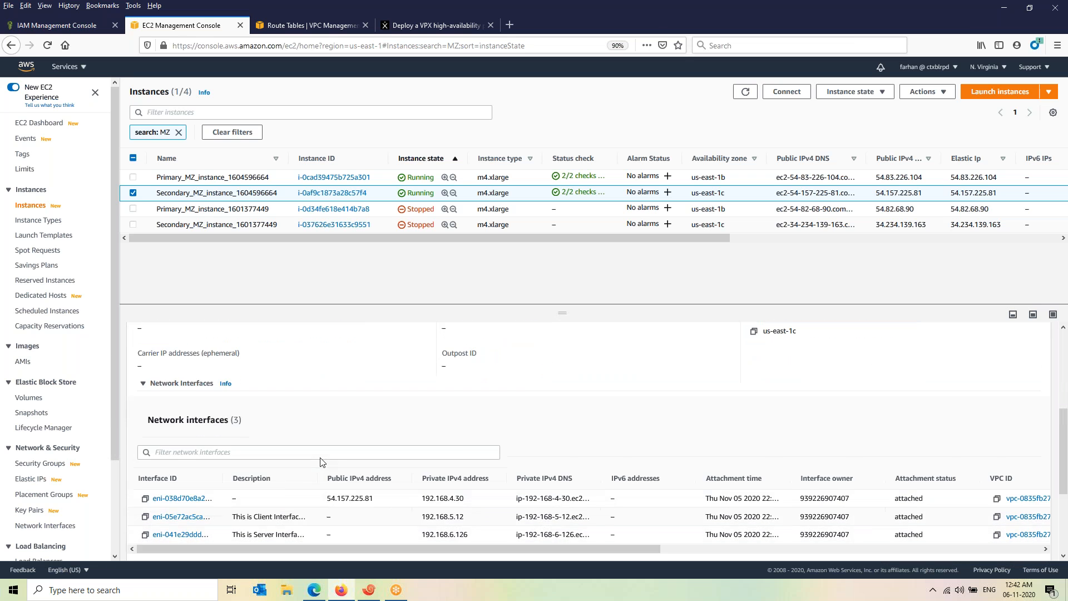
{"action": "left_click_drag", "start_coordinate": [283, 454], "coordinate": [309, 461]}
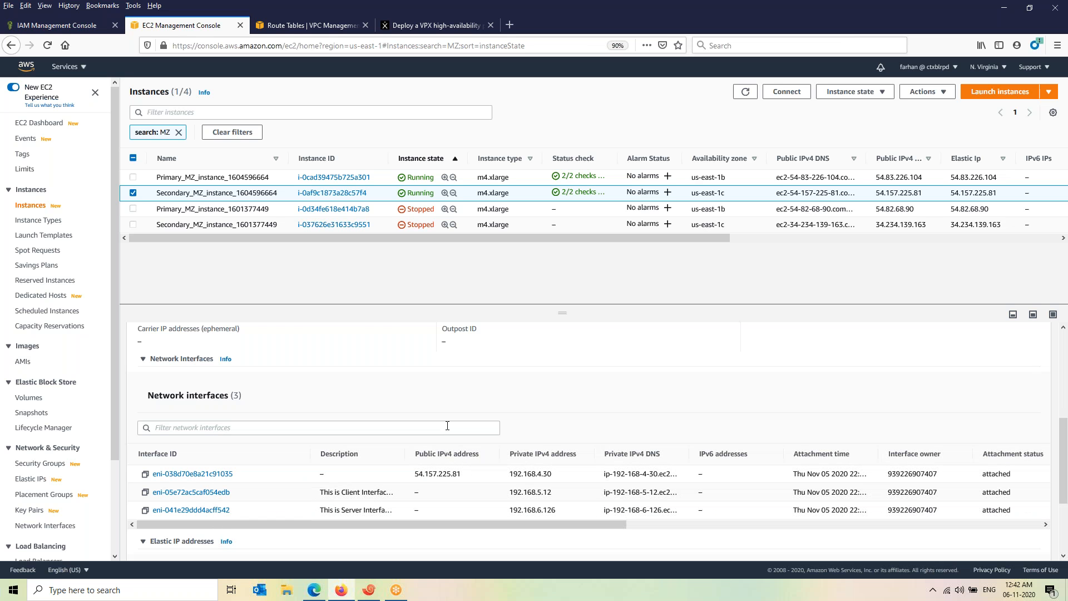
{"action": "left_click_drag", "start_coordinate": [234, 499], "coordinate": [155, 496]}
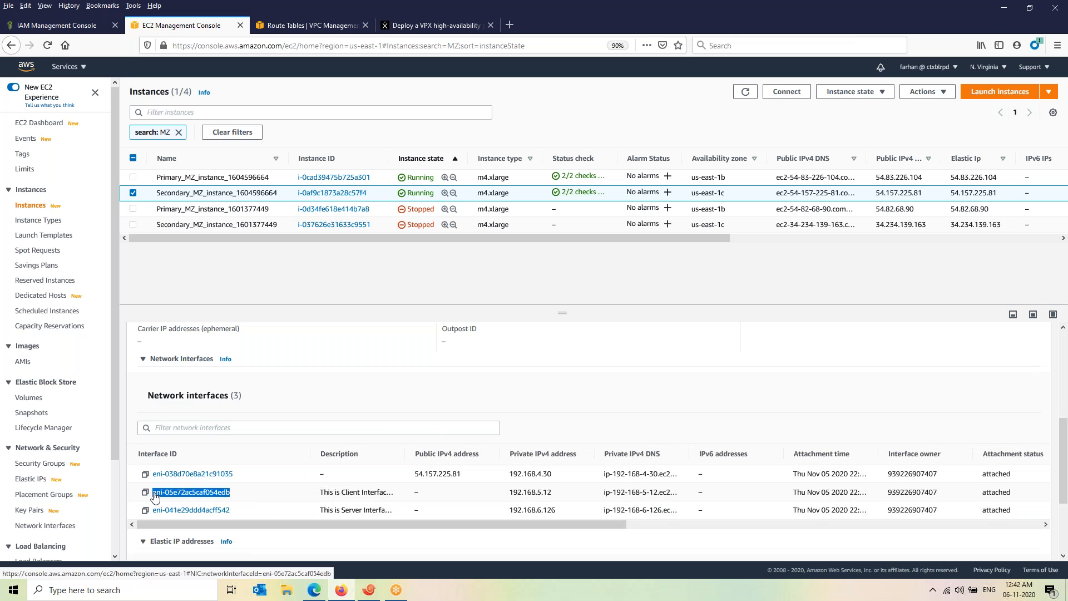
{"action": "left_click", "coordinate": [688, 391]}
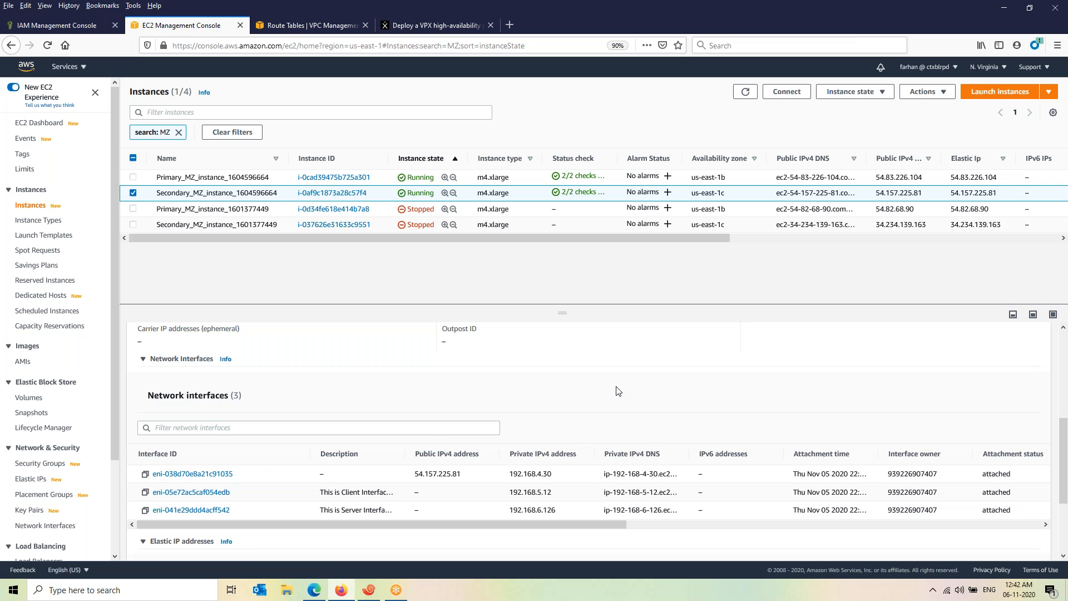
- Switch to the Citrix ADC console in Edge and refresh the load balancing virtual servers list
{"action": "mouse_move", "coordinate": [314, 590]}
{"action": "left_click", "coordinate": [315, 542]}
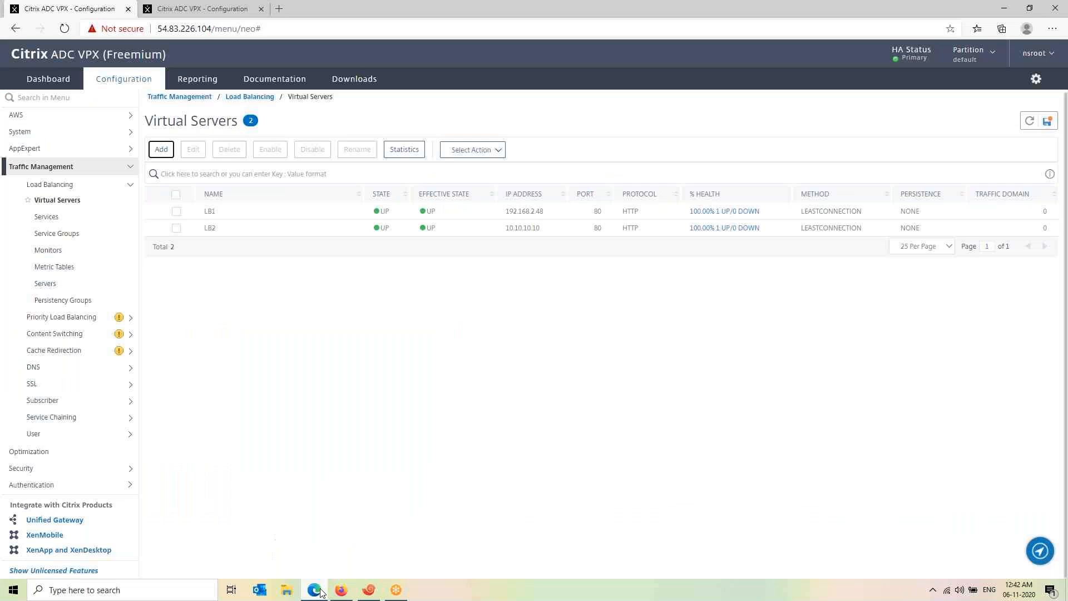
{"action": "left_click", "coordinate": [1028, 122]}
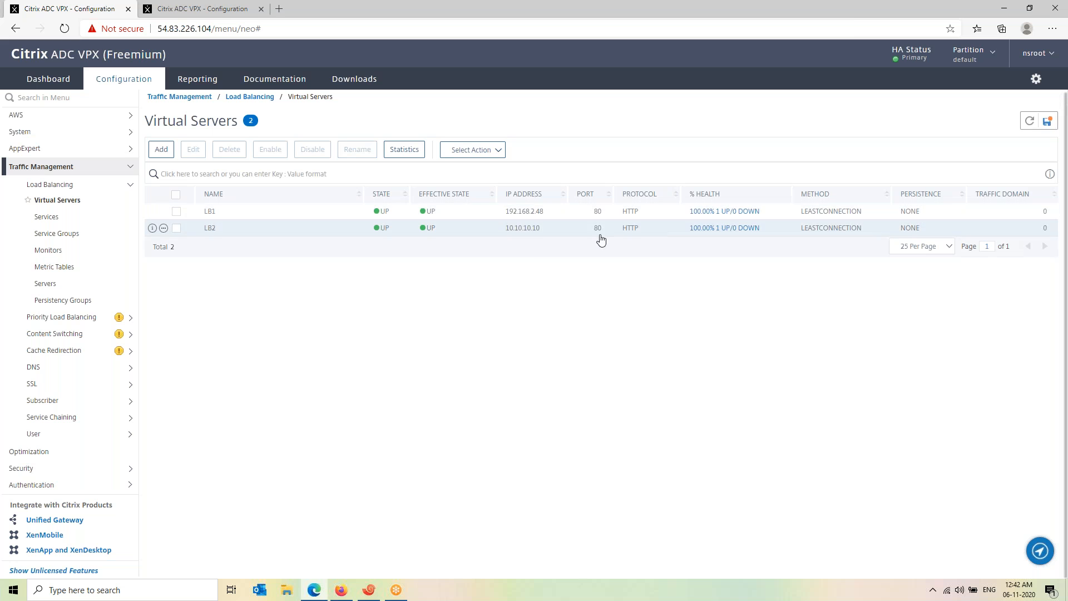
{"action": "left_click", "coordinate": [487, 150]}
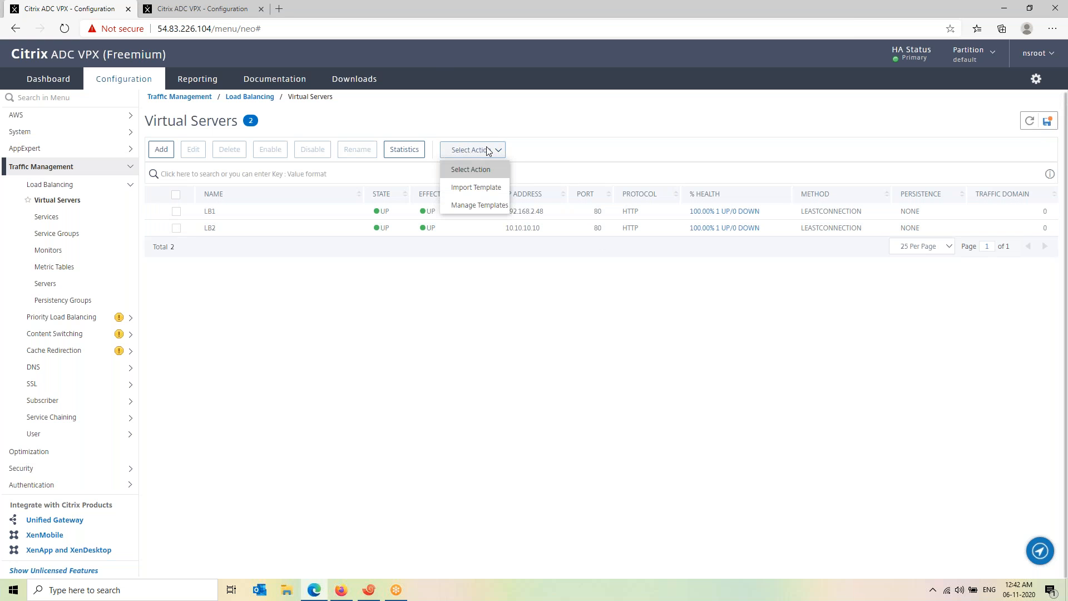
{"action": "left_click", "coordinate": [583, 327]}
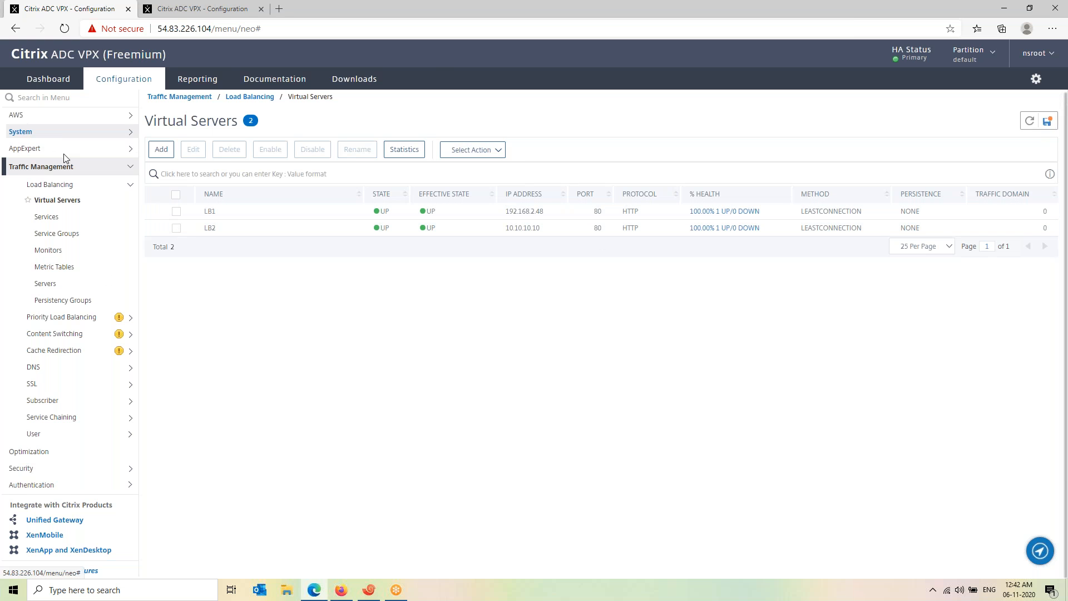
- Open the High Availability nodes list and force a failover, accepting the warning
{"action": "left_click", "coordinate": [45, 216]}
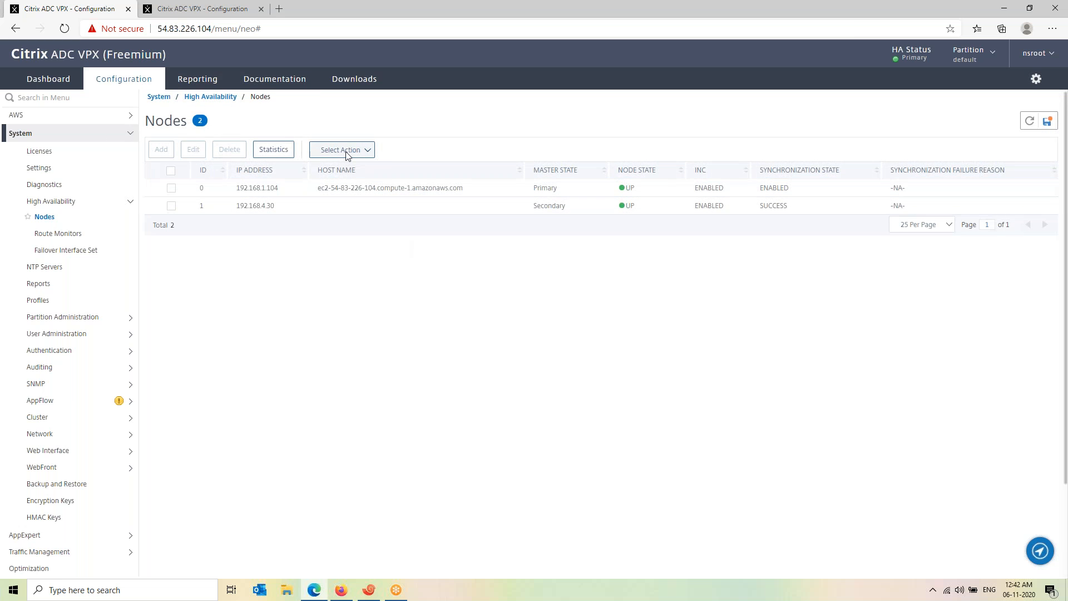
{"action": "left_click", "coordinate": [346, 151]}
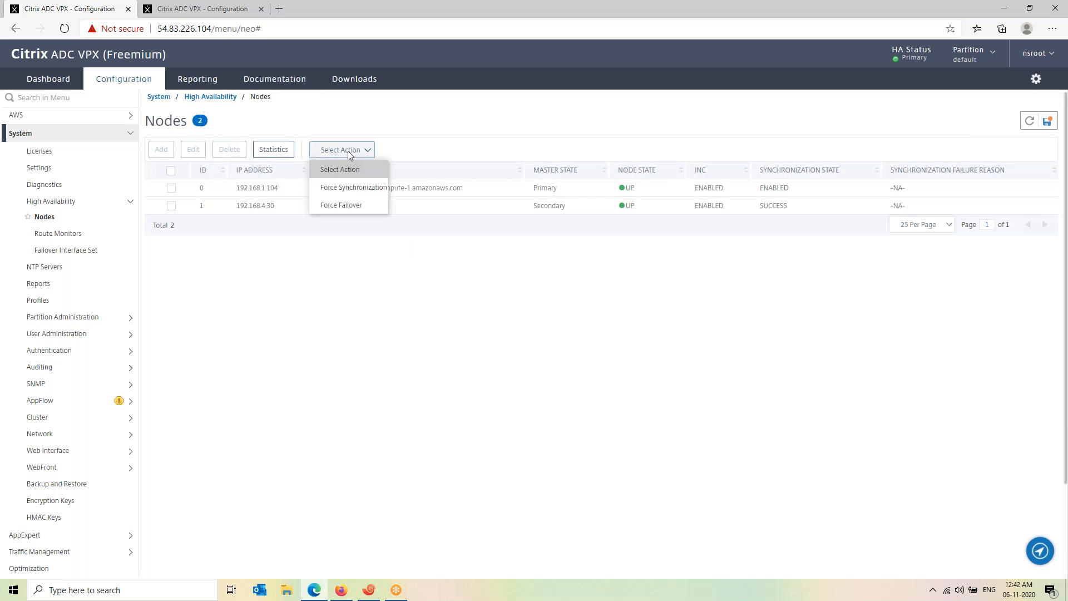
{"action": "left_click", "coordinate": [355, 206]}
{"action": "left_click", "coordinate": [612, 369]}
- Switch to Xshell and examine the failover and route change entries in the 54.157.225.81 session's log
{"action": "left_click", "coordinate": [369, 590]}
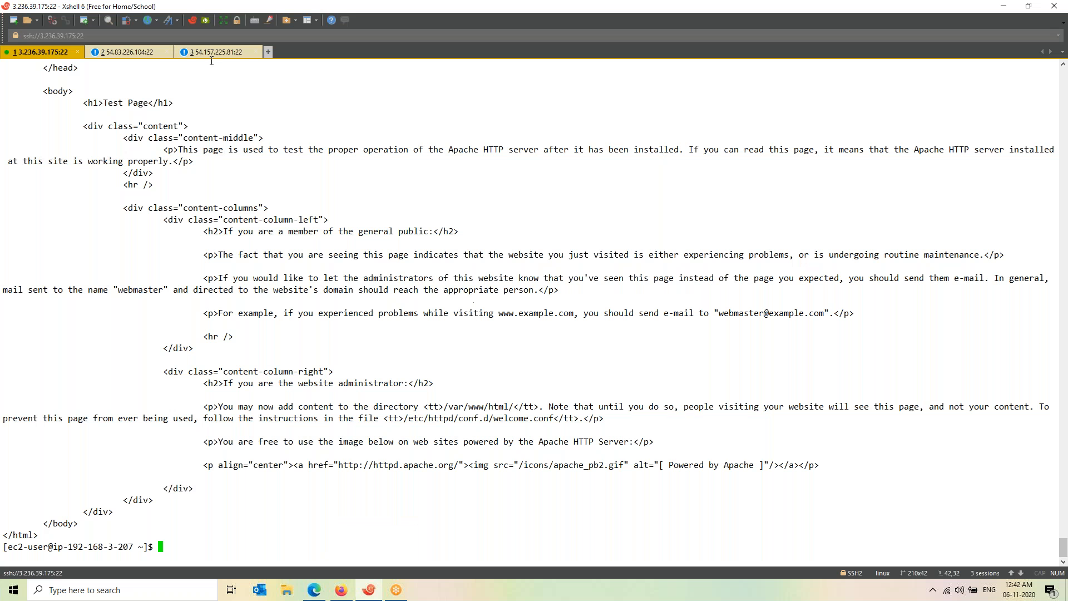
{"action": "left_click", "coordinate": [213, 53]}
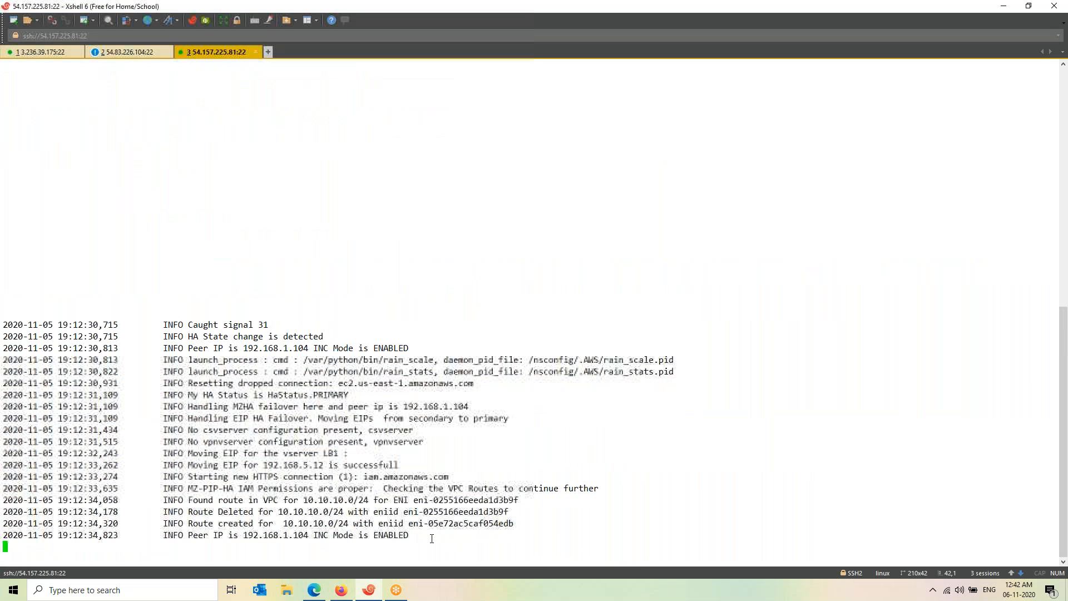
{"action": "left_click_drag", "start_coordinate": [511, 503], "coordinate": [110, 440]}
{"action": "left_click_drag", "start_coordinate": [422, 442], "coordinate": [184, 430]}
{"action": "left_click_drag", "start_coordinate": [278, 476], "coordinate": [521, 480]}
{"action": "double_click", "coordinate": [498, 476]}
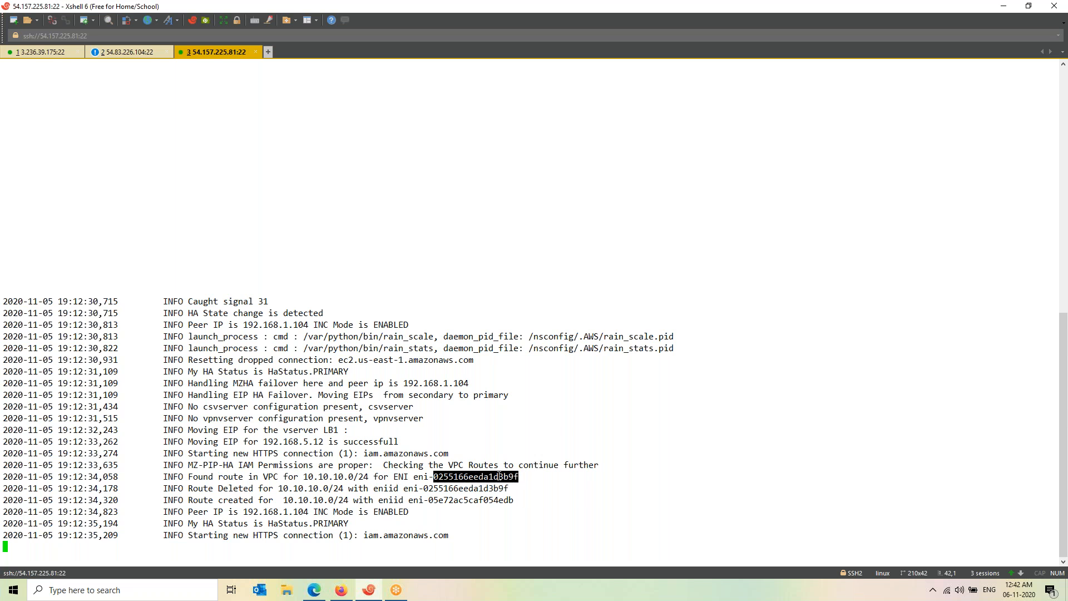
{"action": "left_click_drag", "start_coordinate": [531, 502], "coordinate": [464, 501]}
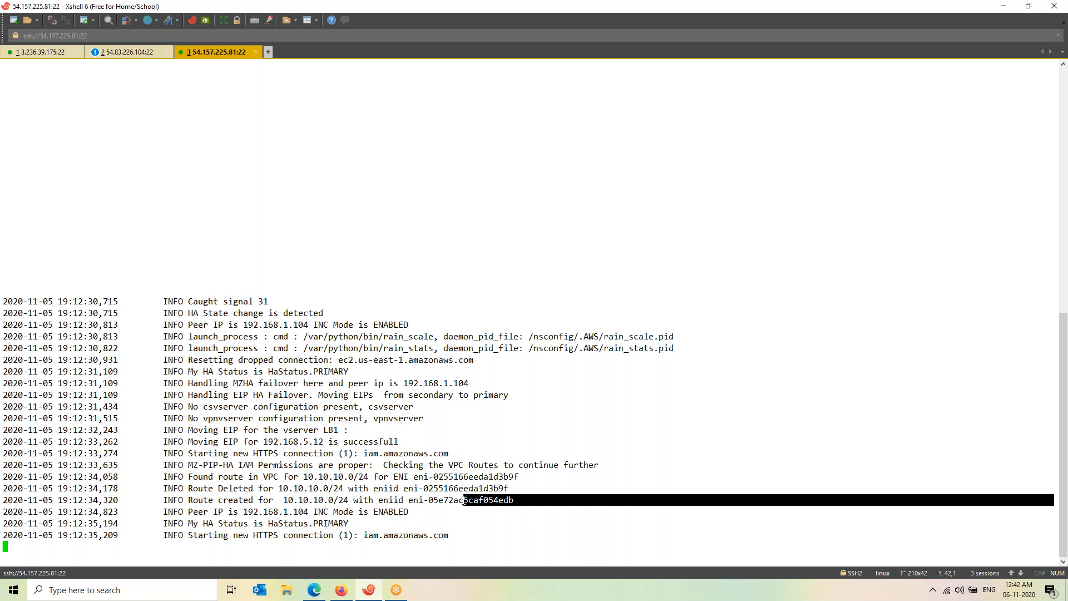
- Switch to Firefox, refresh the VPC route tables and check the Main table's target for 10.10.10.0/24
{"action": "left_click", "coordinate": [341, 589]}
{"action": "left_click", "coordinate": [295, 27]}
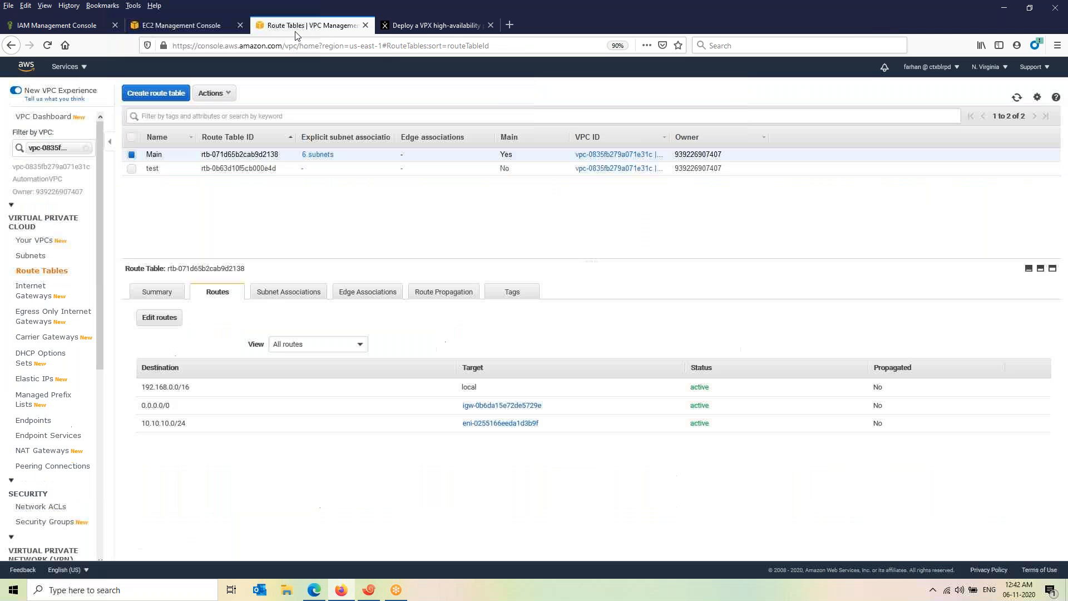
{"action": "left_click_drag", "start_coordinate": [554, 425], "coordinate": [489, 424]}
{"action": "left_click", "coordinate": [1017, 98]}
{"action": "left_click_drag", "start_coordinate": [538, 424], "coordinate": [497, 424]}
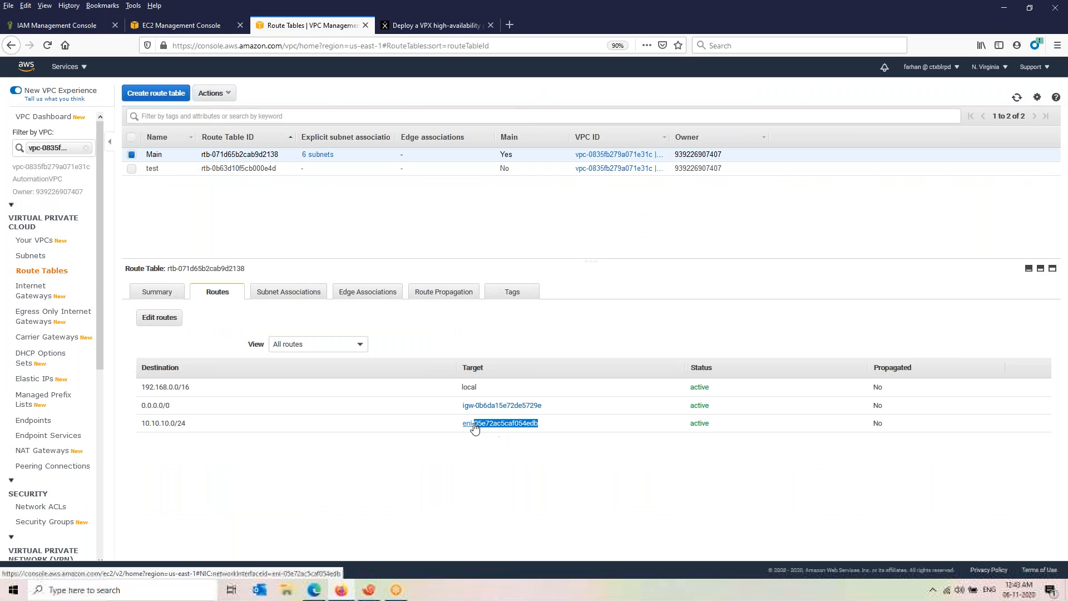
- Return to the 3.236.39.175 client session in Xshell, insert blank prompt lines and run curl 10.10.10.10
{"action": "key", "text": "alt+Tab"}
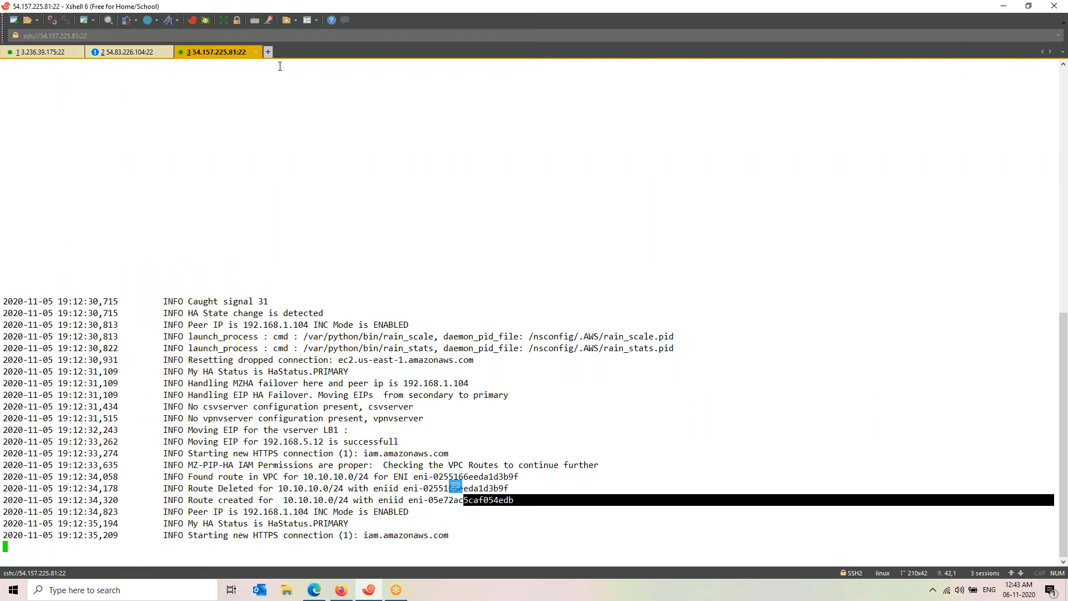
{"action": "left_click", "coordinate": [45, 53]}
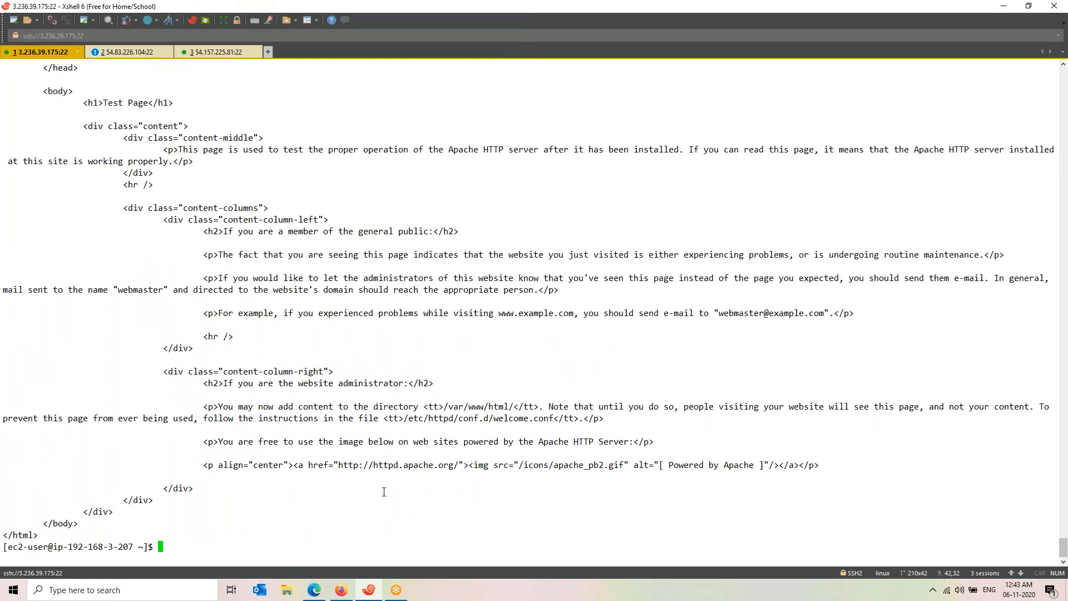
{"action": "key", "text": "Return"}
{"action": "key", "text": "Return"}
{"action": "key", "text": "Return"}
{"action": "key", "text": "Return"}
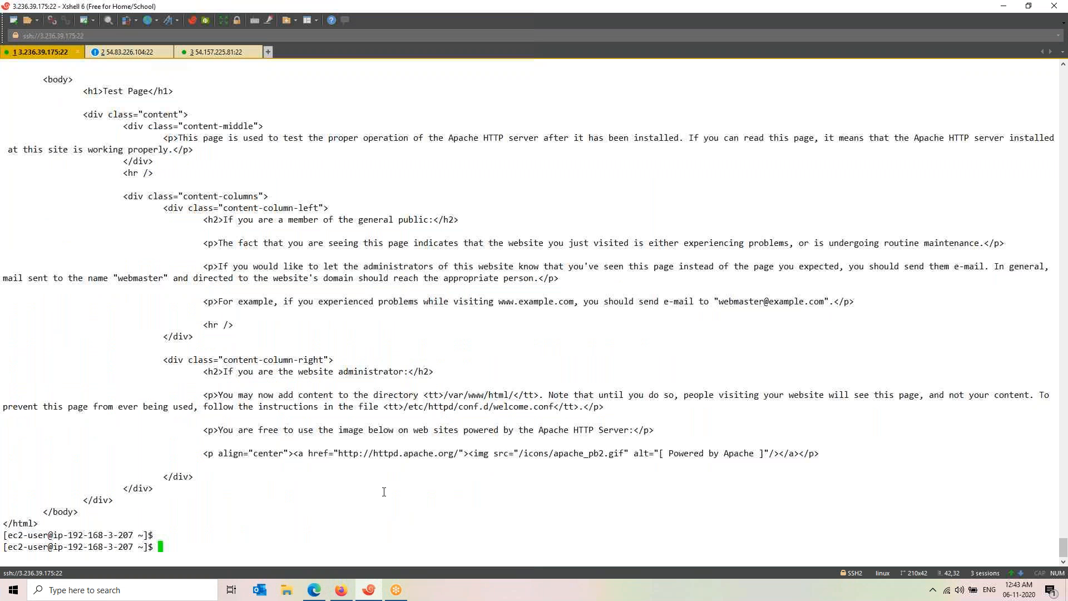
{"action": "type", "text": "curl 10.10.10.10"}
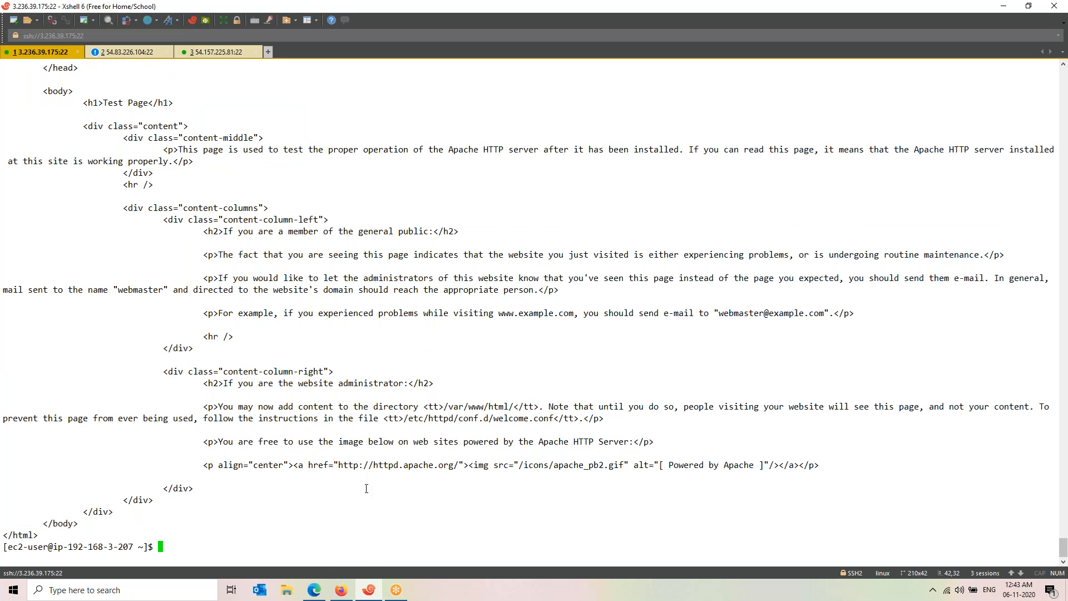
- Switch to the Citrix ADC console in Edge and dismiss the failover information message
{"action": "mouse_move", "coordinate": [310, 596]}
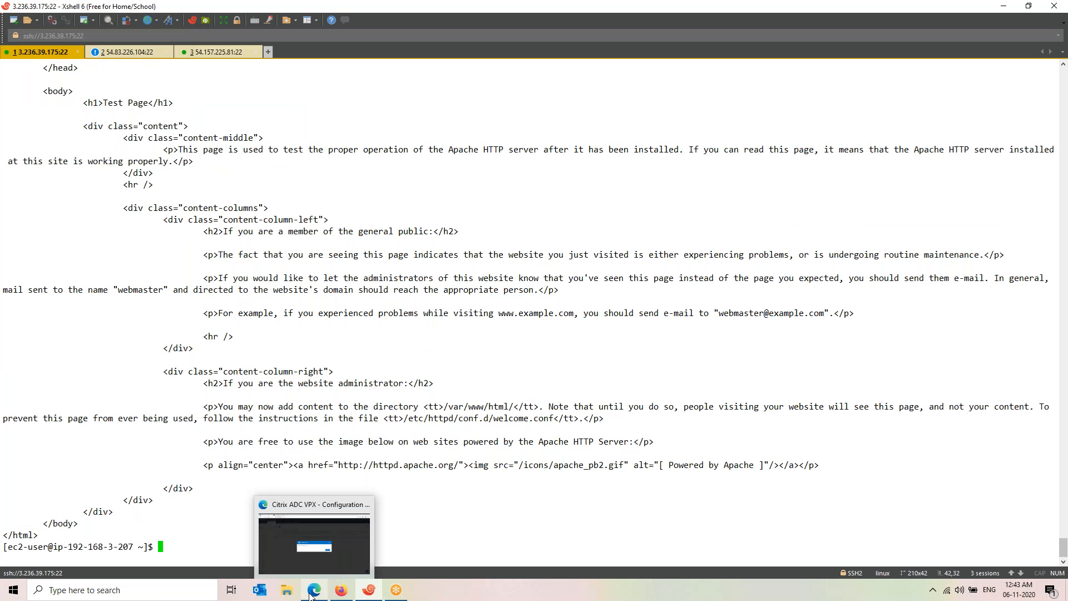
{"action": "left_click", "coordinate": [310, 596]}
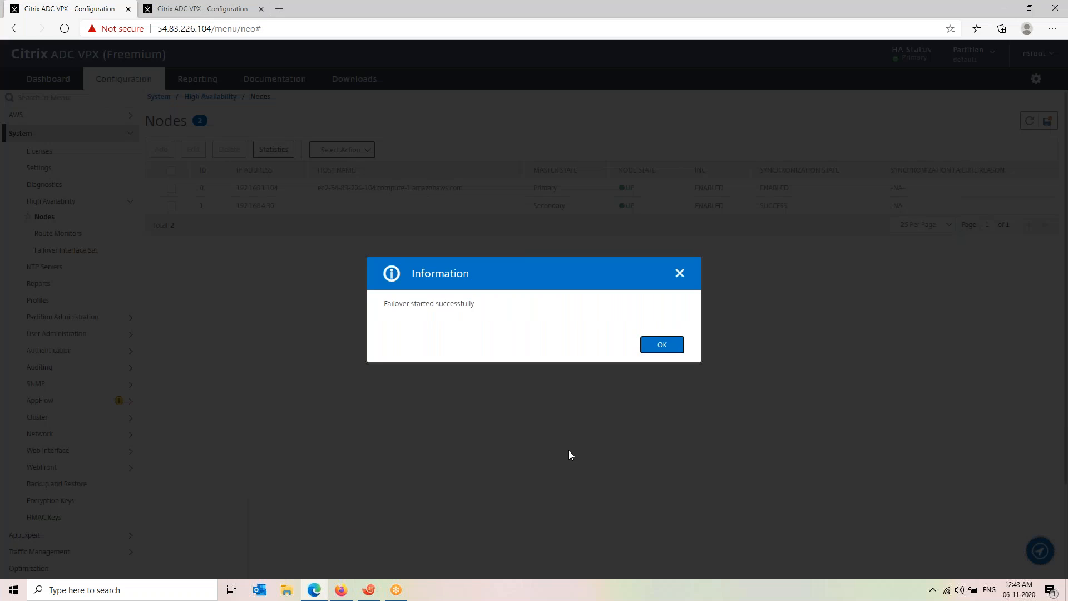
{"action": "left_click", "coordinate": [661, 345]}
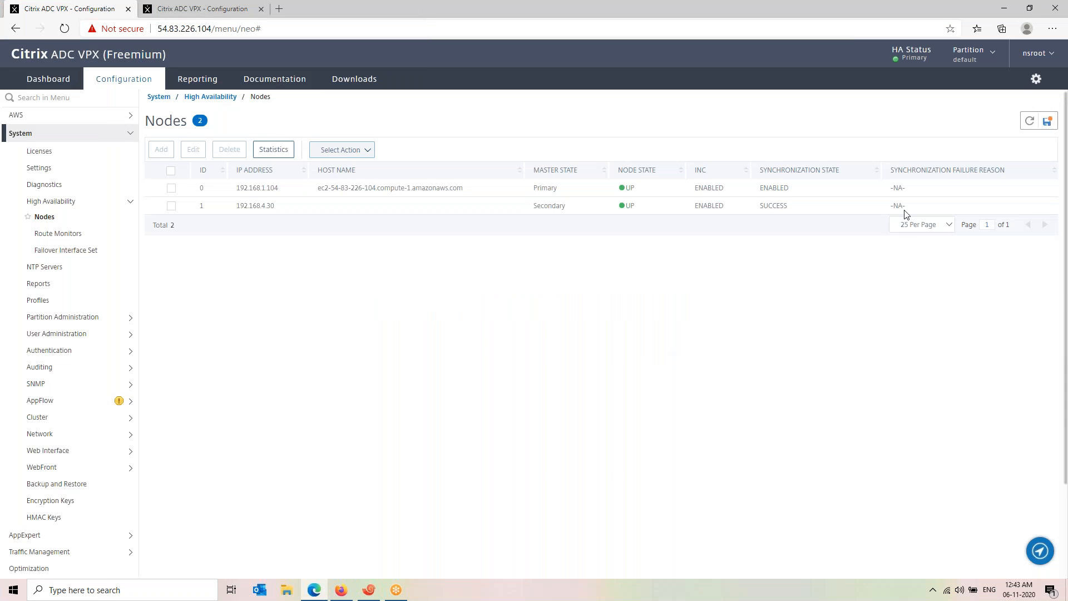
{"action": "left_click", "coordinate": [355, 151]}
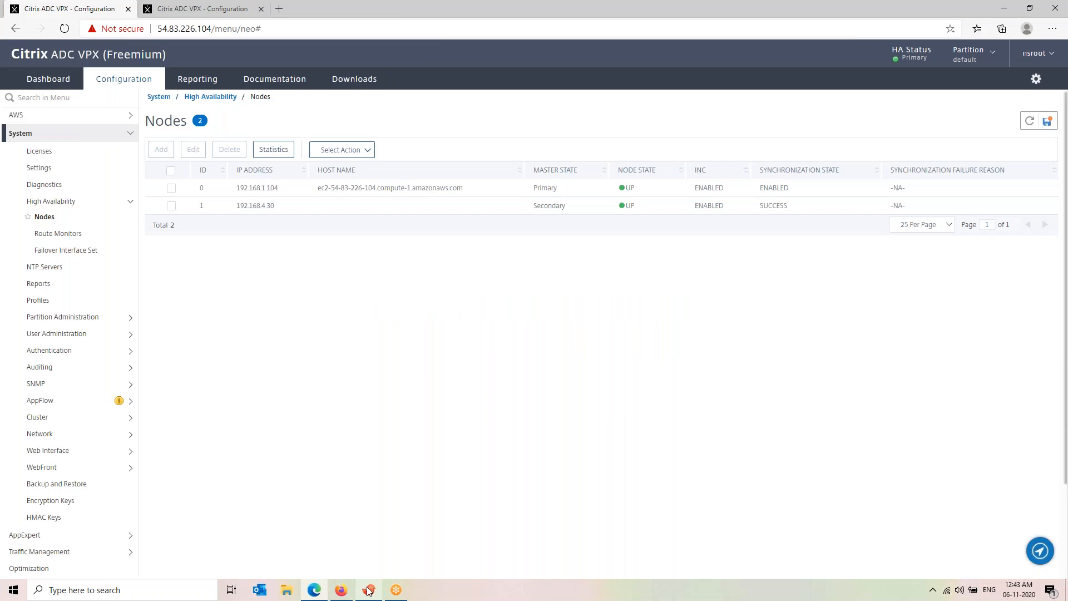
- Switch to Xshell, check the daemon logs of both ADC sessions and insert blank lines below the 54.83.226.104 output
{"action": "left_click", "coordinate": [368, 591]}
{"action": "left_click", "coordinate": [231, 53]}
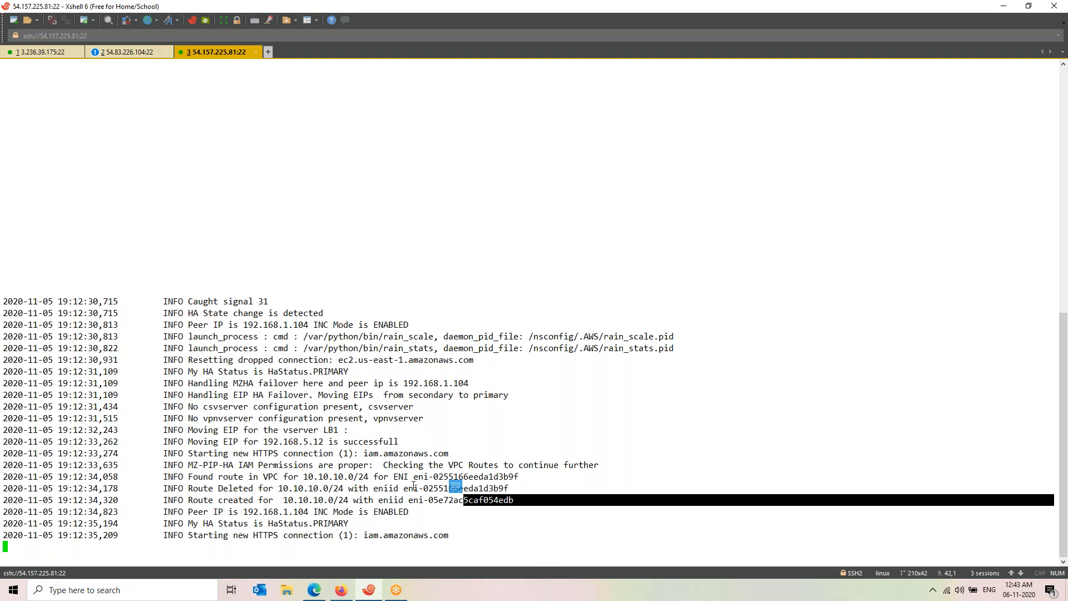
{"action": "left_click", "coordinate": [134, 51]}
{"action": "left_click_drag", "start_coordinate": [305, 518], "coordinate": [289, 520]}
{"action": "left_click", "coordinate": [498, 541]}
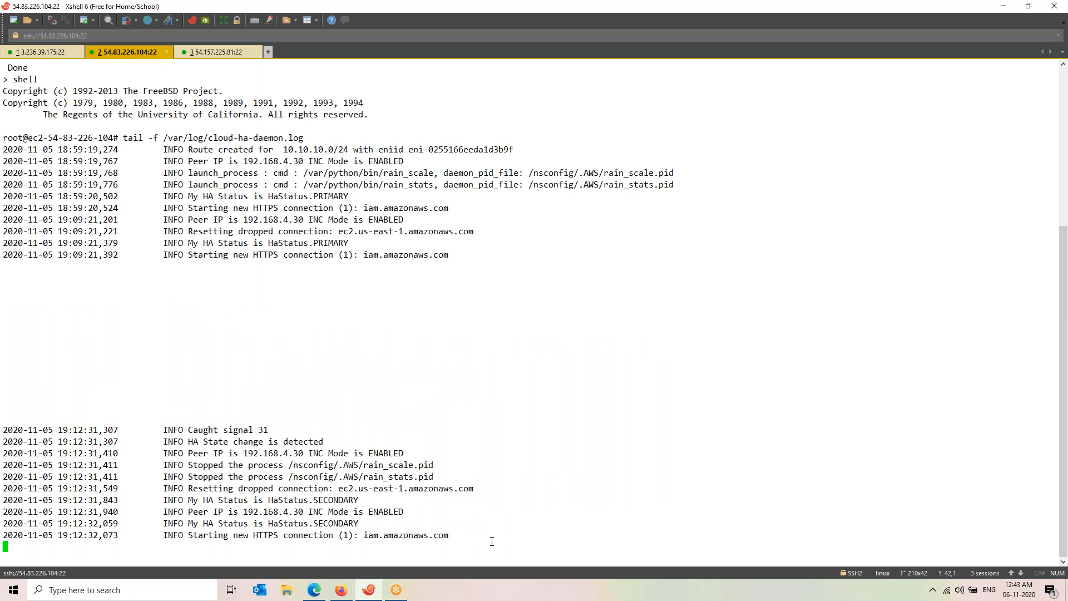
{"action": "key", "text": "Return"}
{"action": "key", "text": "Return"}
{"action": "key", "text": "Return"}
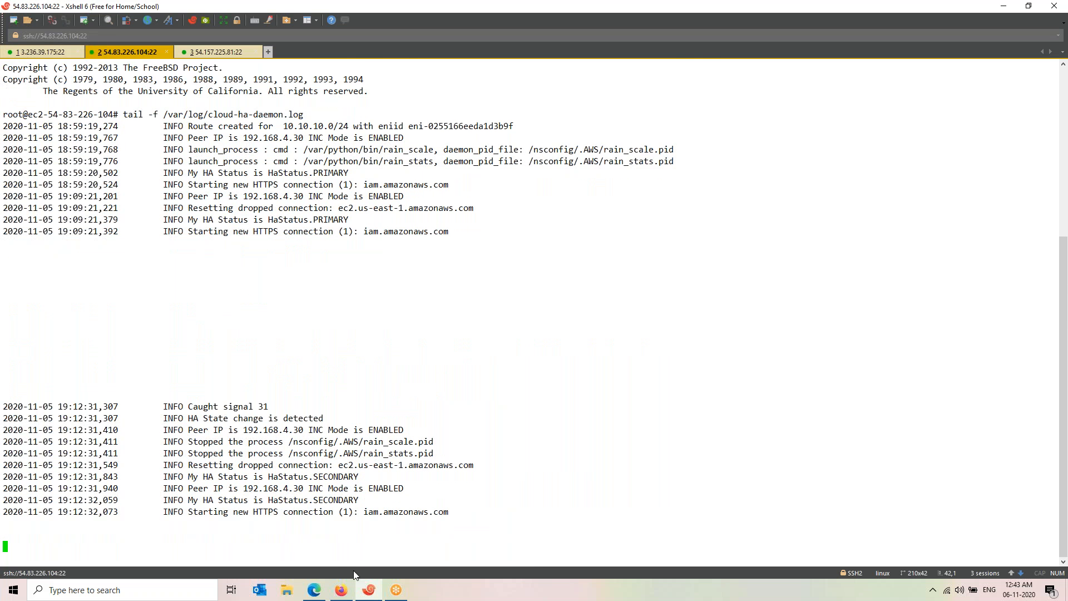
- Return to the High Availability nodes in Edge and force another failover, accepting the warning
{"action": "key", "text": "alt+Tab"}
{"action": "left_click", "coordinate": [315, 588]}
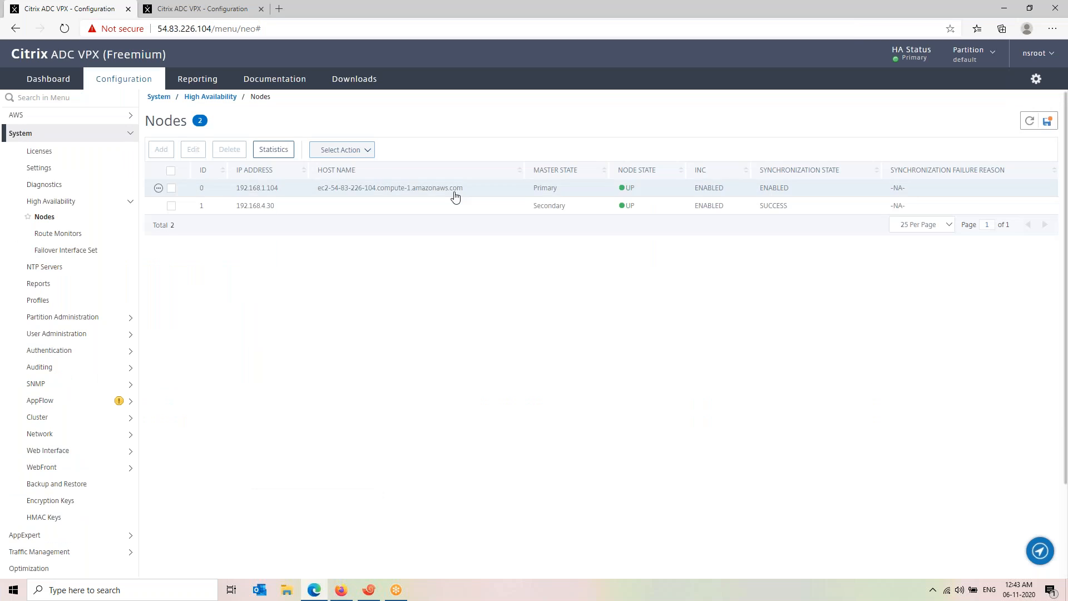
{"action": "left_click", "coordinate": [364, 156]}
{"action": "left_click", "coordinate": [344, 207]}
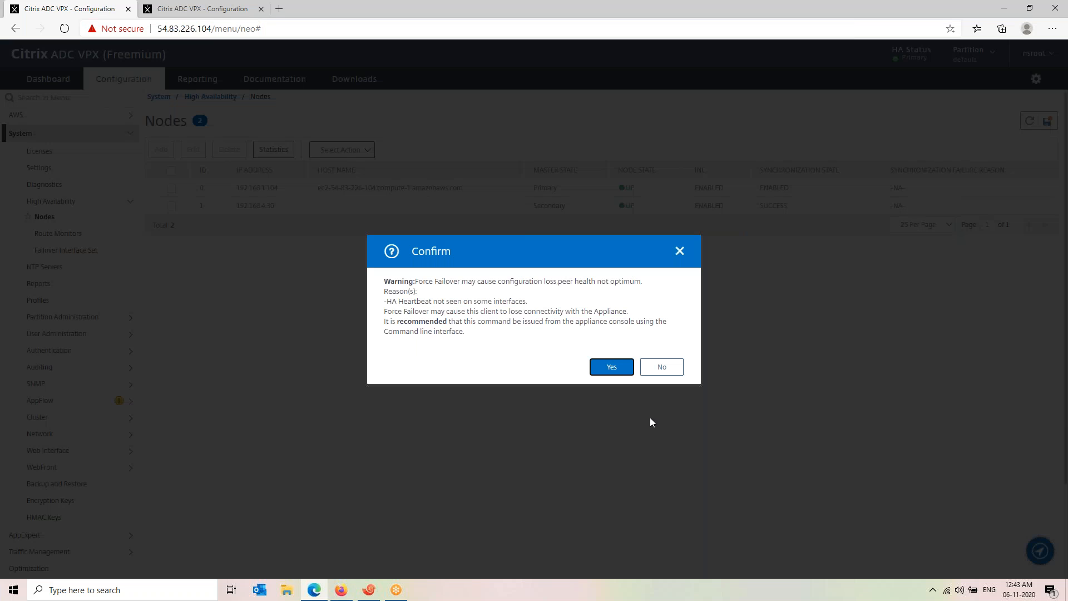
{"action": "left_click", "coordinate": [612, 367]}
- Switch to Firefox, refresh the route tables and recheck the interface targeted by the 10.10.10.0/24 route
{"action": "key", "text": "alt+Tab"}
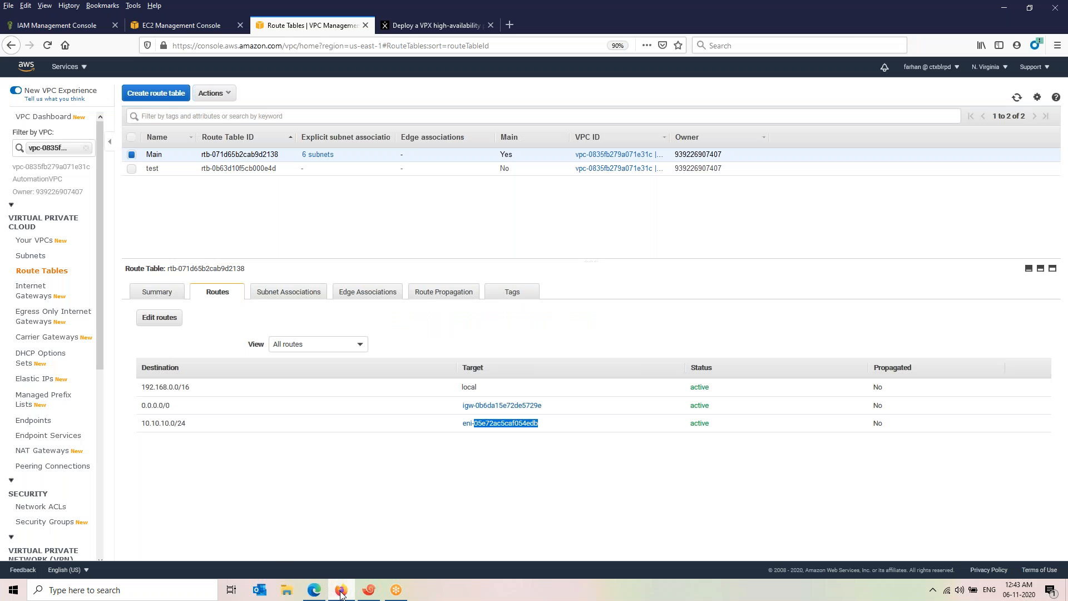
{"action": "left_click", "coordinate": [1018, 99]}
{"action": "left_click_drag", "start_coordinate": [550, 425], "coordinate": [452, 422]}
{"action": "left_click", "coordinate": [567, 436]}
{"action": "left_click_drag", "start_coordinate": [546, 427], "coordinate": [467, 425]}
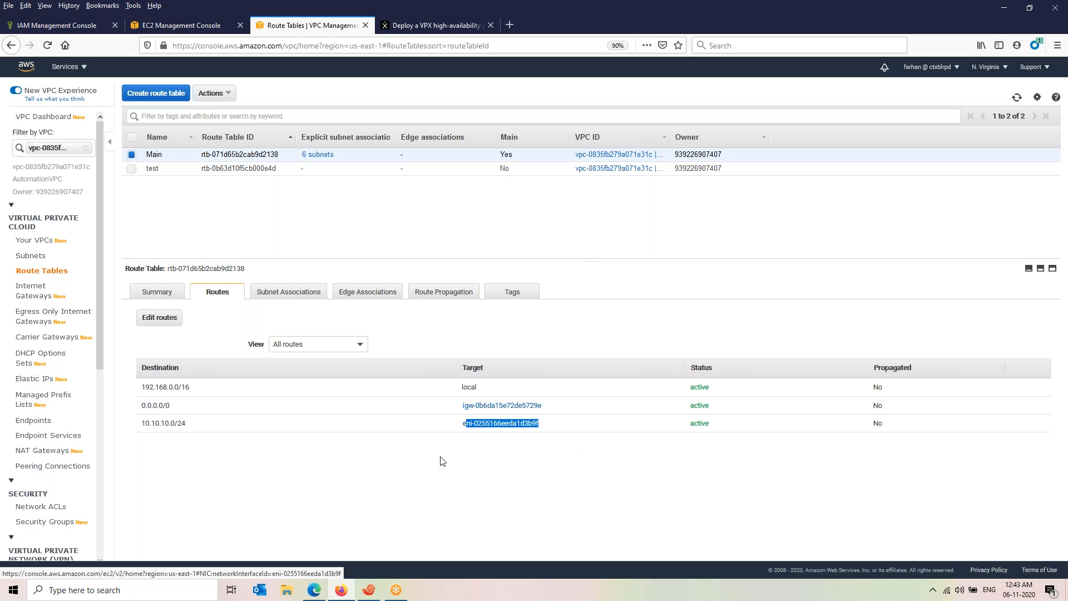
{"action": "left_click", "coordinate": [562, 426]}
{"action": "left_click_drag", "start_coordinate": [562, 426], "coordinate": [474, 423]}
- Switch to Xshell and examine the 10.10.10.0/24 route deletion and creation entries in the 54.83.226.104 log
{"action": "left_click", "coordinate": [376, 591]}
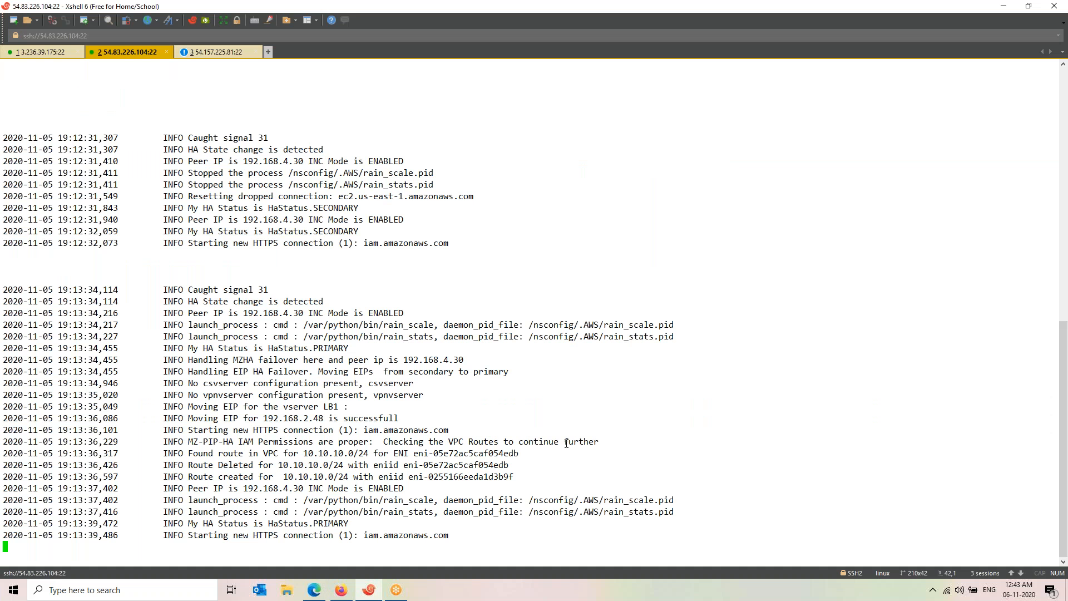
{"action": "left_click_drag", "start_coordinate": [267, 453], "coordinate": [369, 466]}
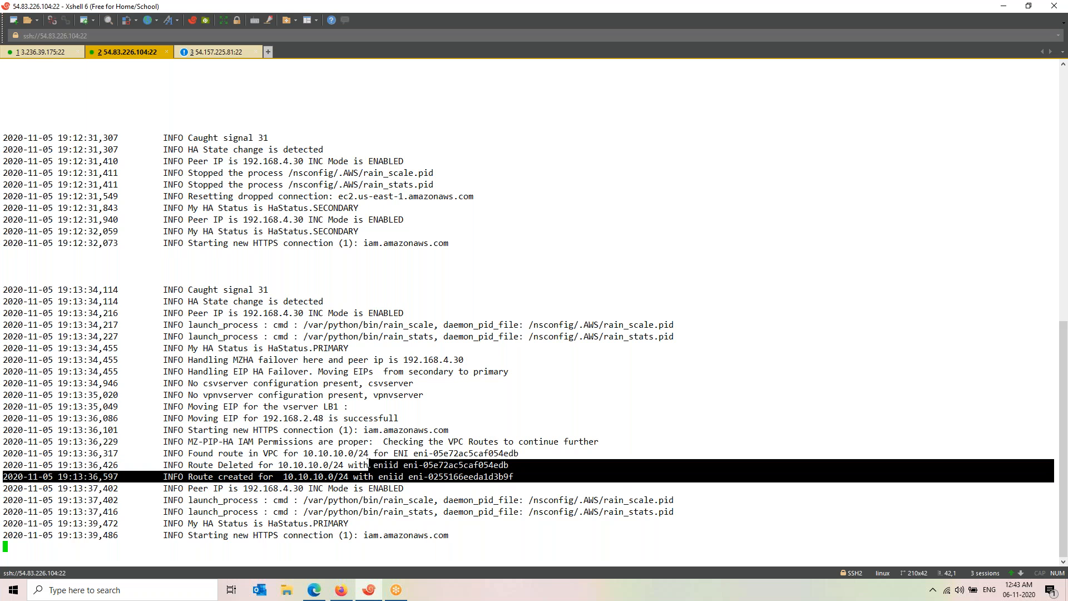
- Open the 3.236.39.175 session, add blank prompt lines and request the load-balanced page with curl 10.10.10.10
{"action": "left_click", "coordinate": [42, 53]}
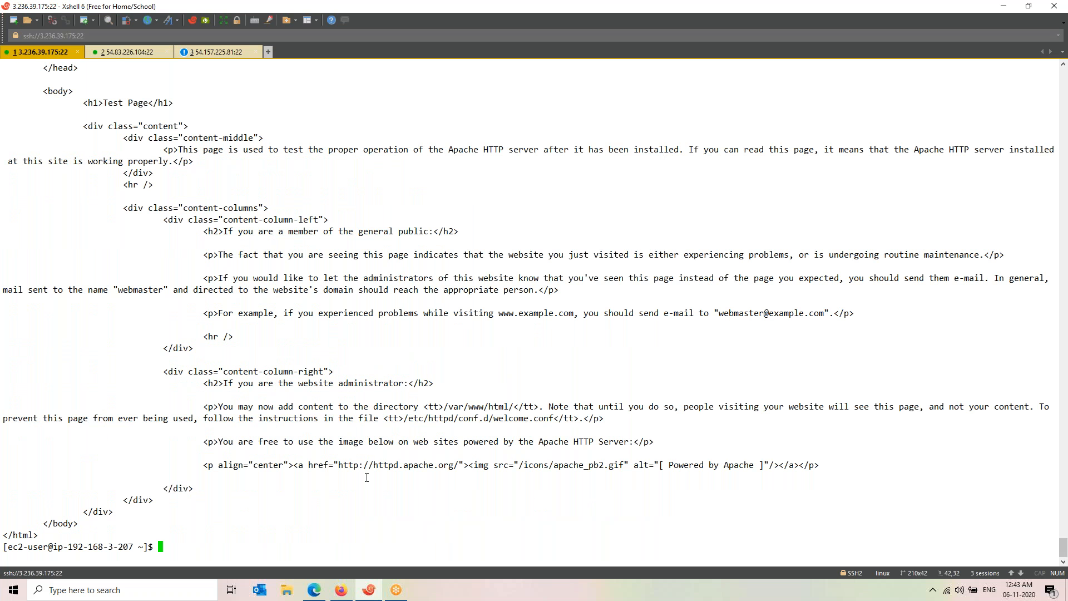
{"action": "key", "text": "Return"}
{"action": "key", "text": "Return"}
{"action": "key", "text": "Return"}
{"action": "key", "text": "Return"}
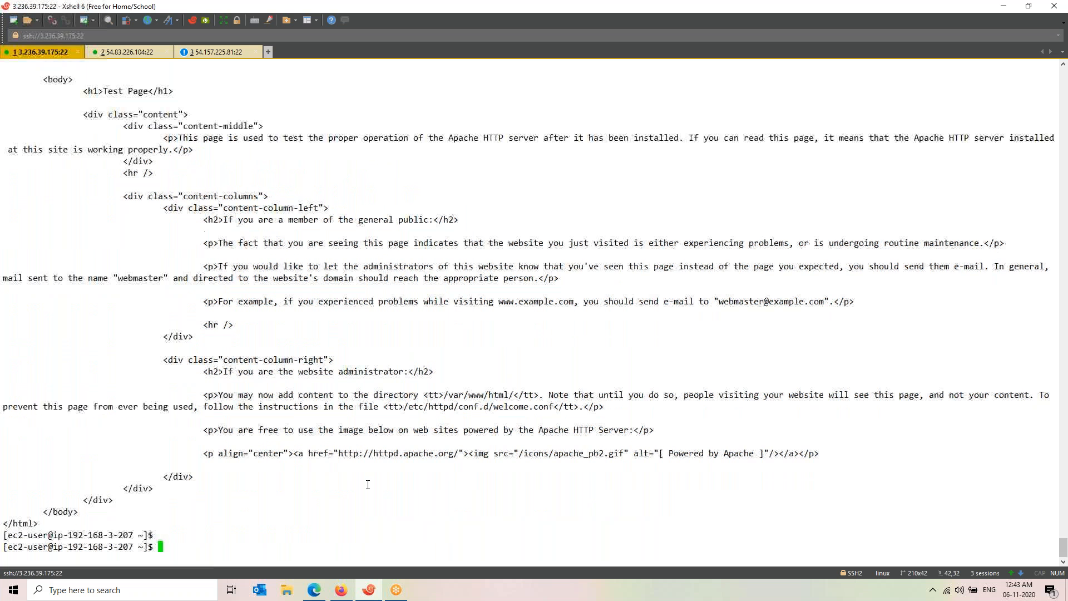
{"action": "type", "text": "curl 10.10.10.10"}
{"action": "key", "text": "Return"}
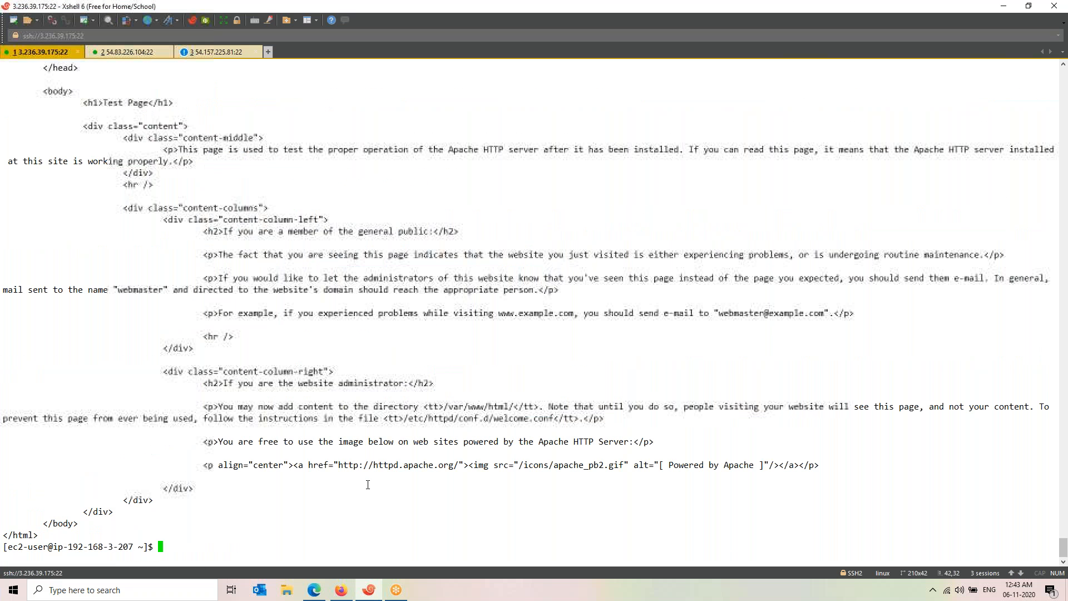
- Bring up the EC2 instances in Firefox, then switch to Edge, refresh the High Availability nodes and force a failover, accepting the warning
{"action": "left_click", "coordinate": [339, 590]}
{"action": "left_click", "coordinate": [158, 32]}
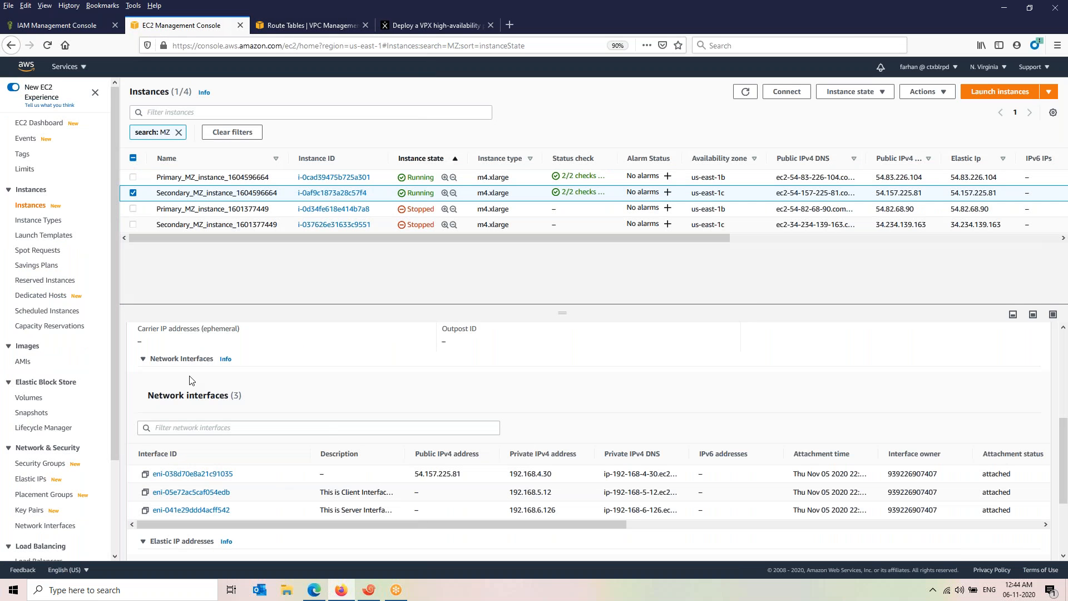
{"action": "left_click", "coordinate": [313, 592]}
{"action": "left_click", "coordinate": [658, 347]}
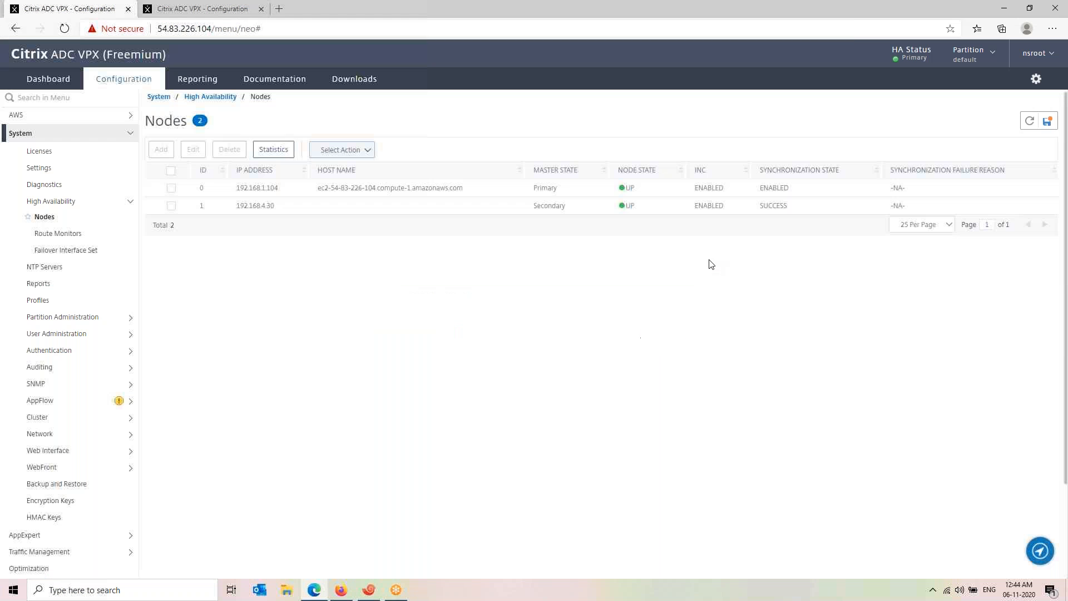
{"action": "left_click", "coordinate": [1029, 122]}
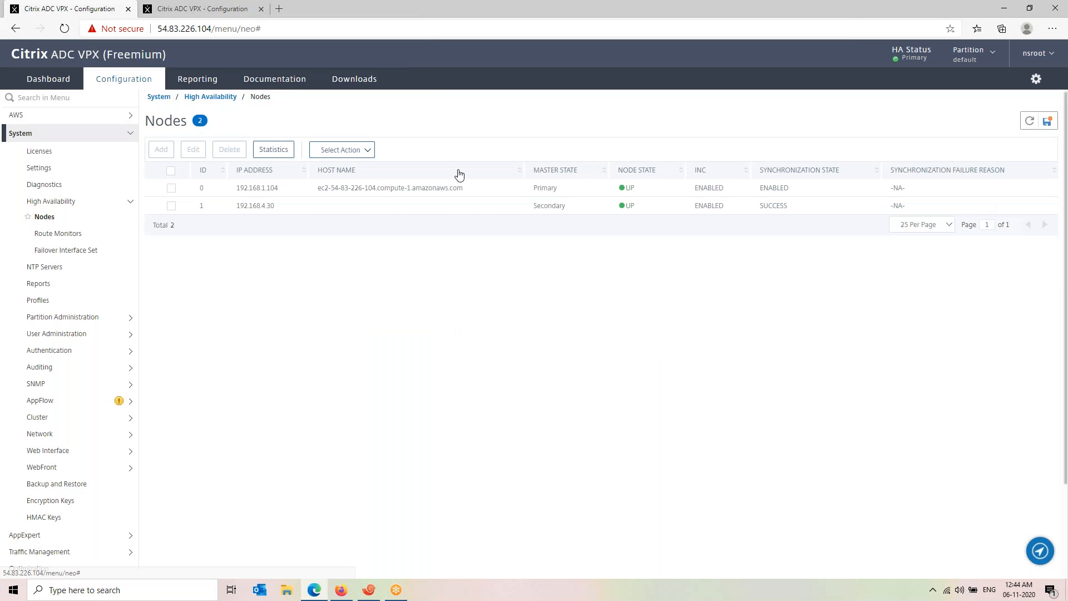
{"action": "left_click", "coordinate": [365, 150]}
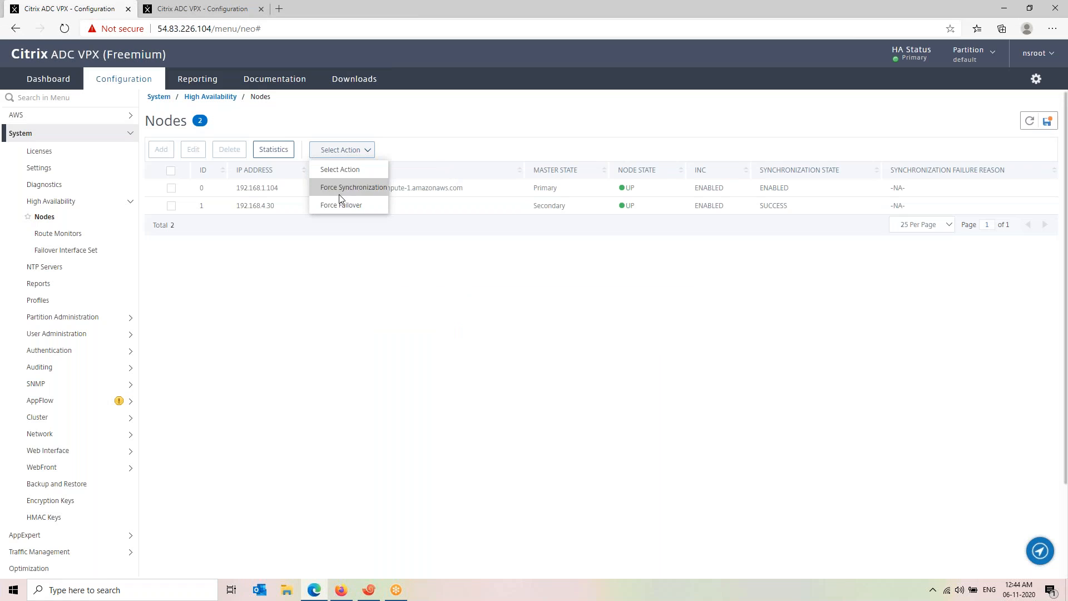
{"action": "left_click", "coordinate": [343, 205]}
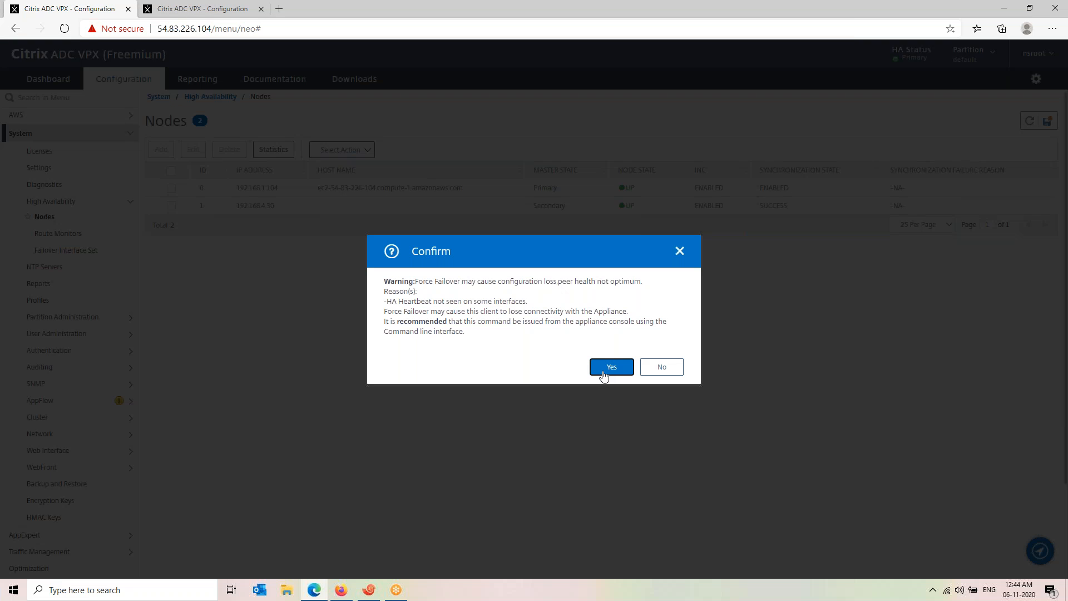
{"action": "left_click", "coordinate": [610, 371]}
{"action": "left_click", "coordinate": [661, 345]}
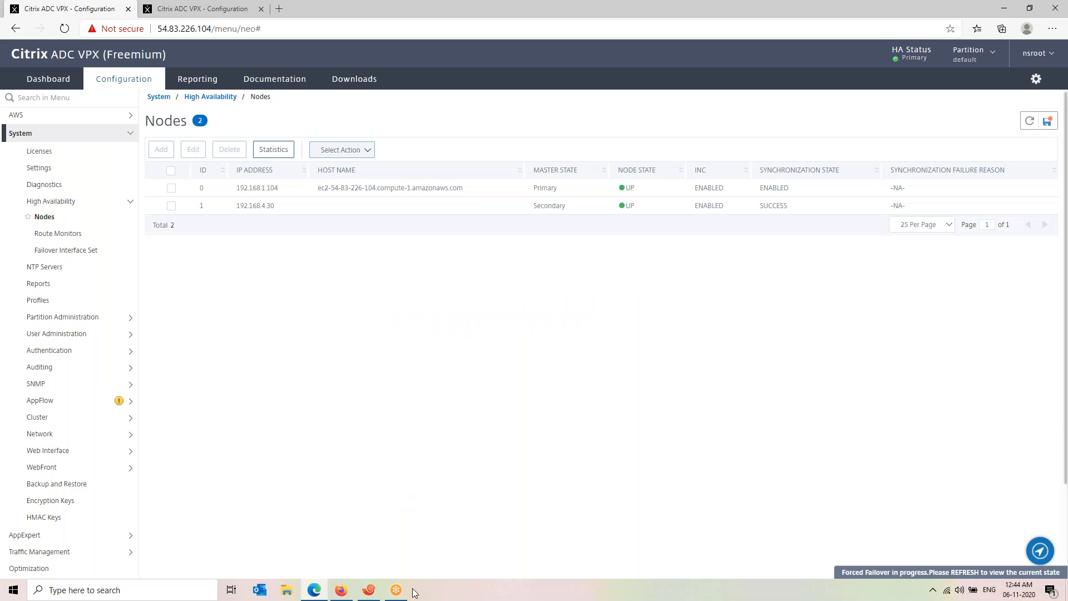
{"action": "left_click", "coordinate": [342, 594]}
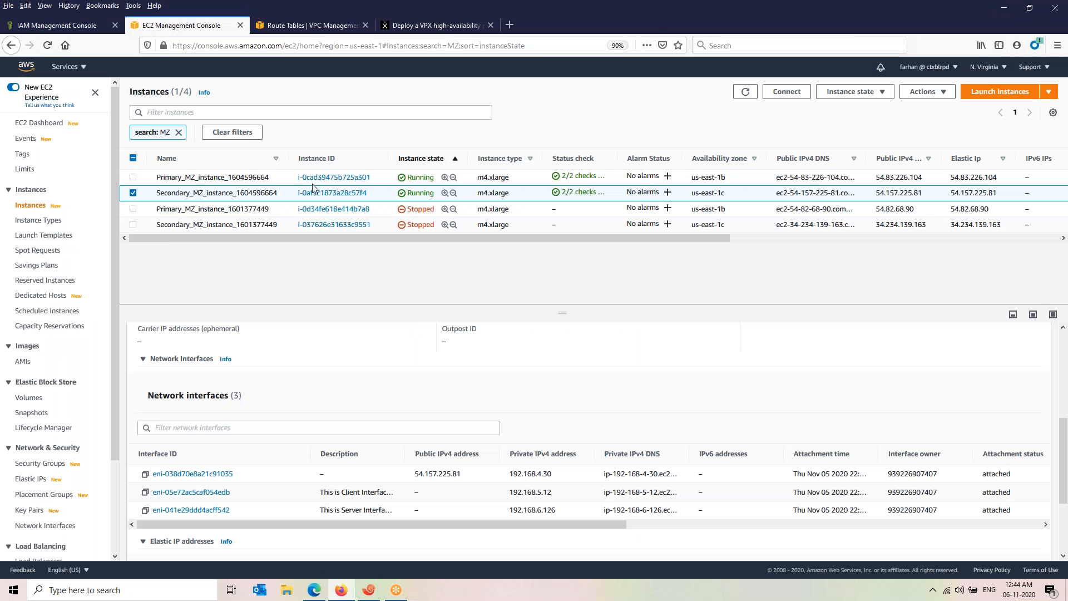
{"action": "scroll", "coordinate": [390, 440], "scroll_direction": "up", "scroll_amount": 5}
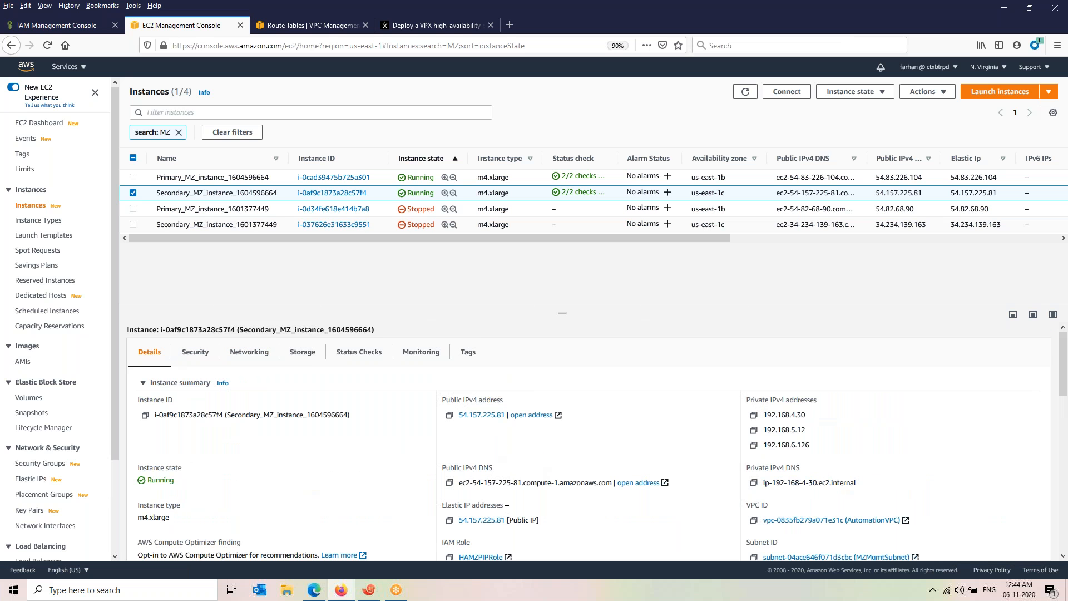
{"action": "left_click", "coordinate": [746, 92]}
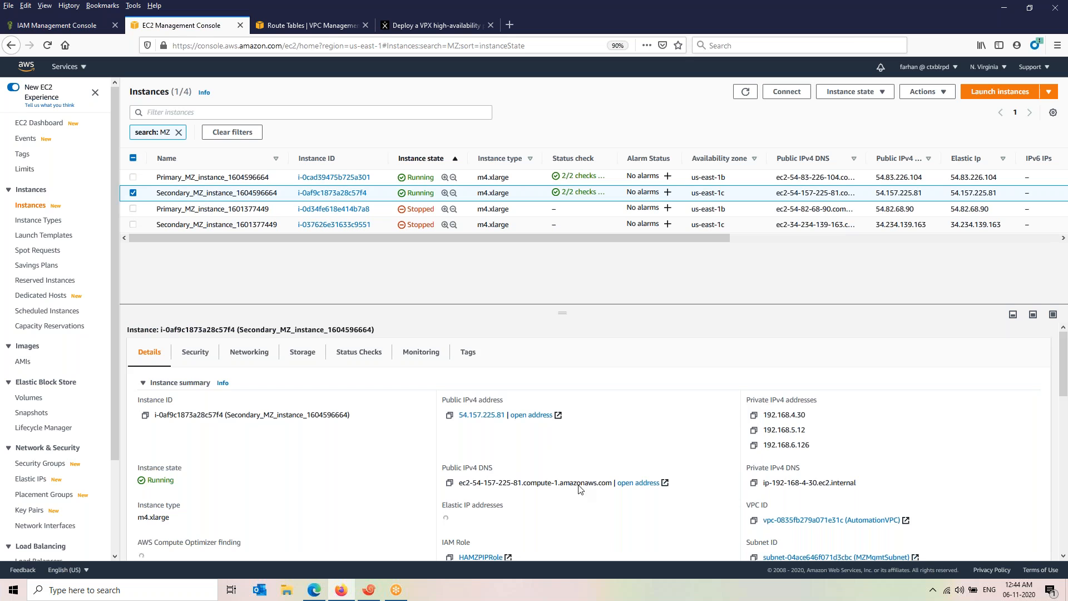
{"action": "scroll", "coordinate": [574, 512], "scroll_direction": "down", "scroll_amount": 1}
{"action": "scroll", "coordinate": [564, 513], "scroll_direction": "down", "scroll_amount": 1}
{"action": "left_click_drag", "start_coordinate": [533, 466], "coordinate": [385, 444]}
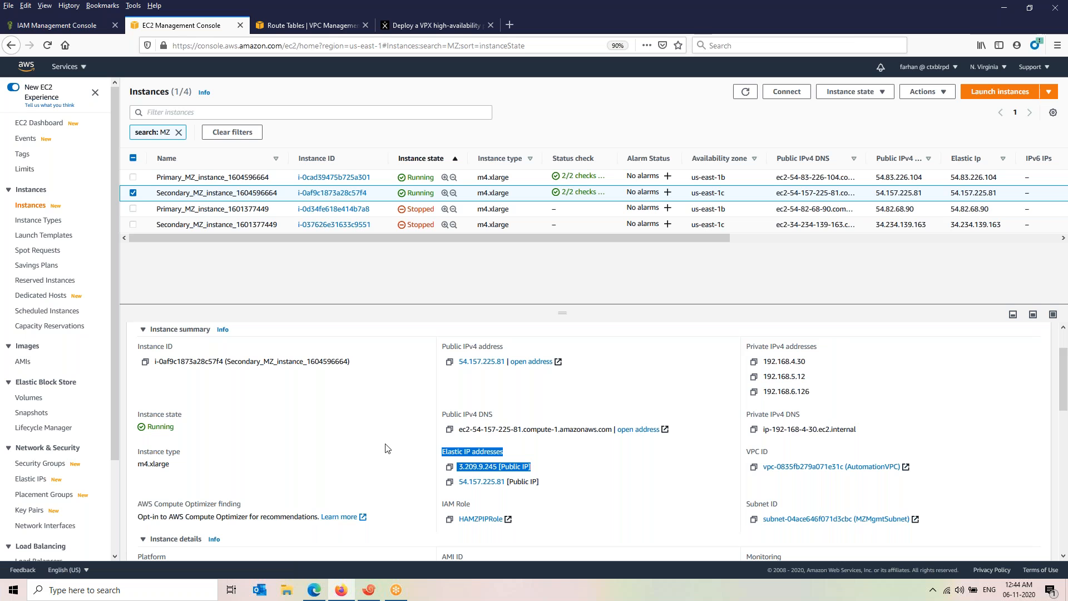
- Open the VPC route tables, refresh them and compare the interface targeted by the 10.10.10.0/24 route
{"action": "left_click", "coordinate": [311, 25]}
{"action": "left_click", "coordinate": [554, 491]}
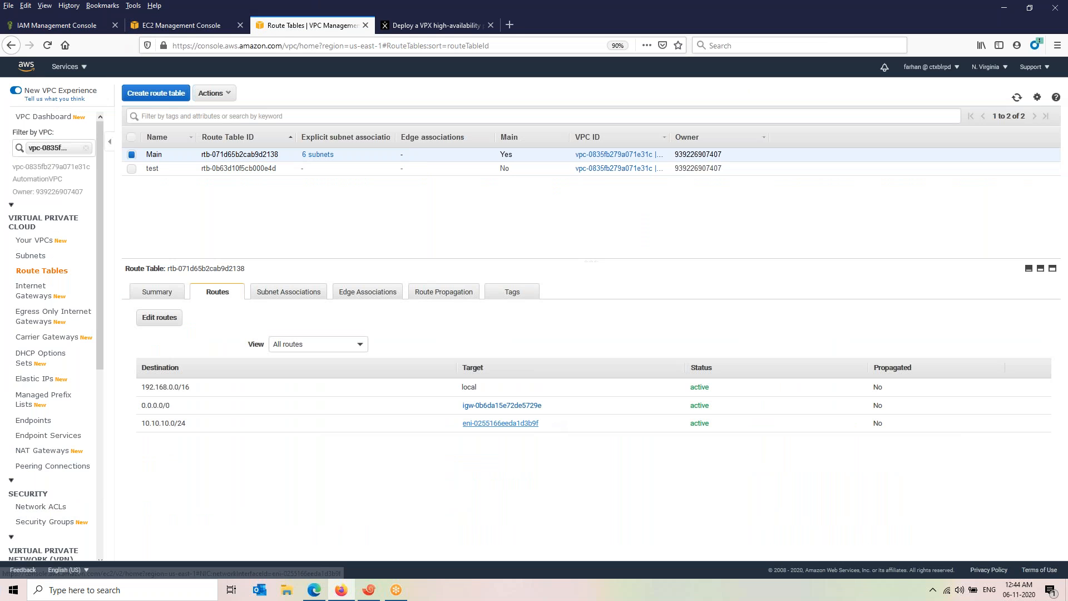
{"action": "left_click_drag", "start_coordinate": [540, 428], "coordinate": [499, 426]}
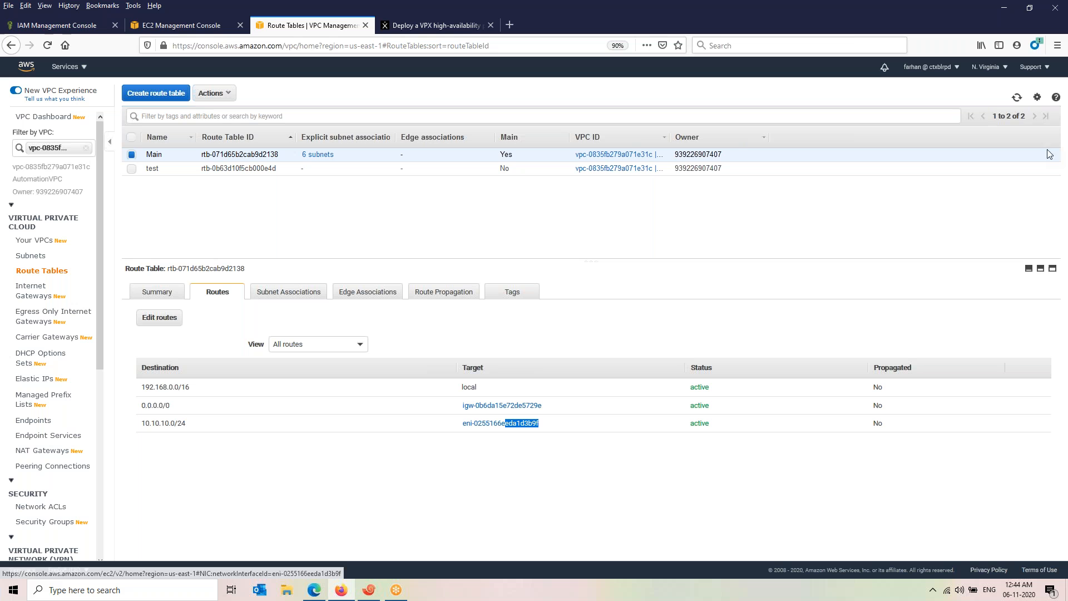
{"action": "left_click", "coordinate": [1018, 98]}
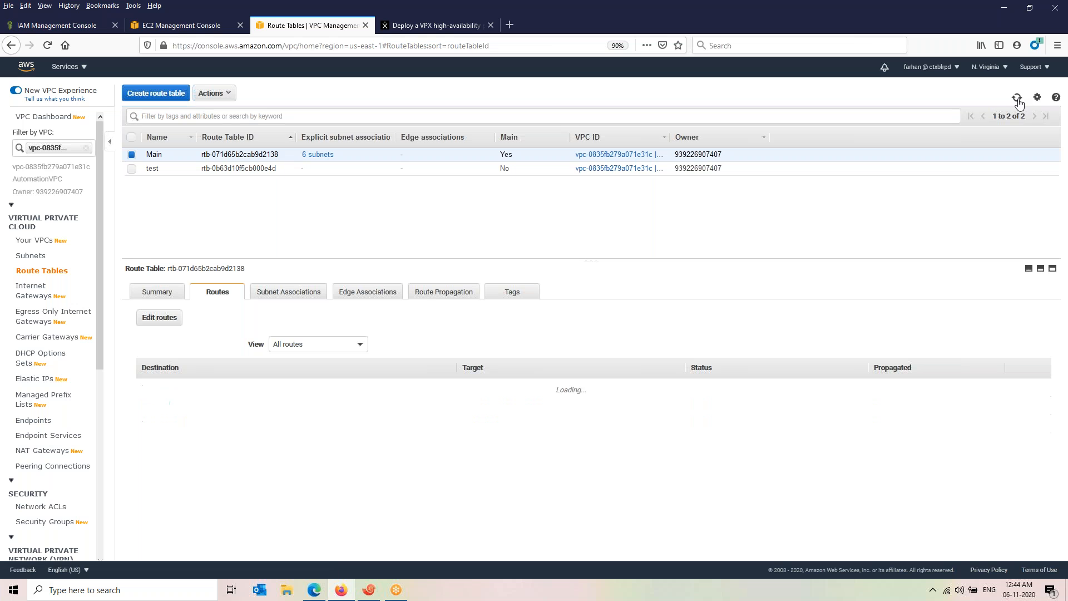
{"action": "left_click_drag", "start_coordinate": [556, 429], "coordinate": [488, 432]}
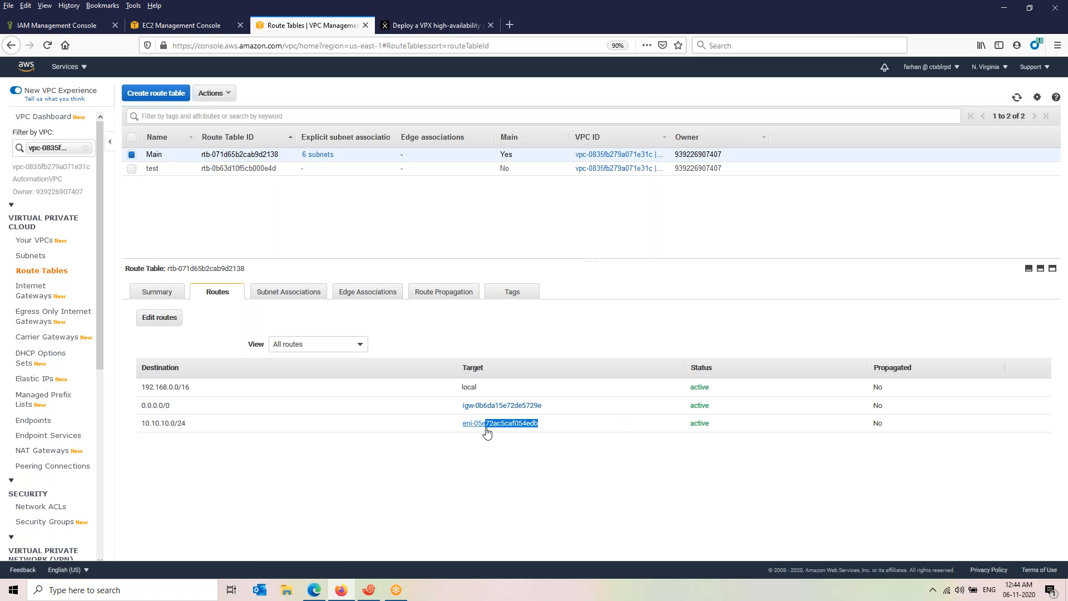
- Switch to Xshell and rerun the curl request to 10.10.10.10 from the 3.236.39.175 session
{"action": "left_click", "coordinate": [380, 598]}
{"action": "left_click", "coordinate": [384, 532]}
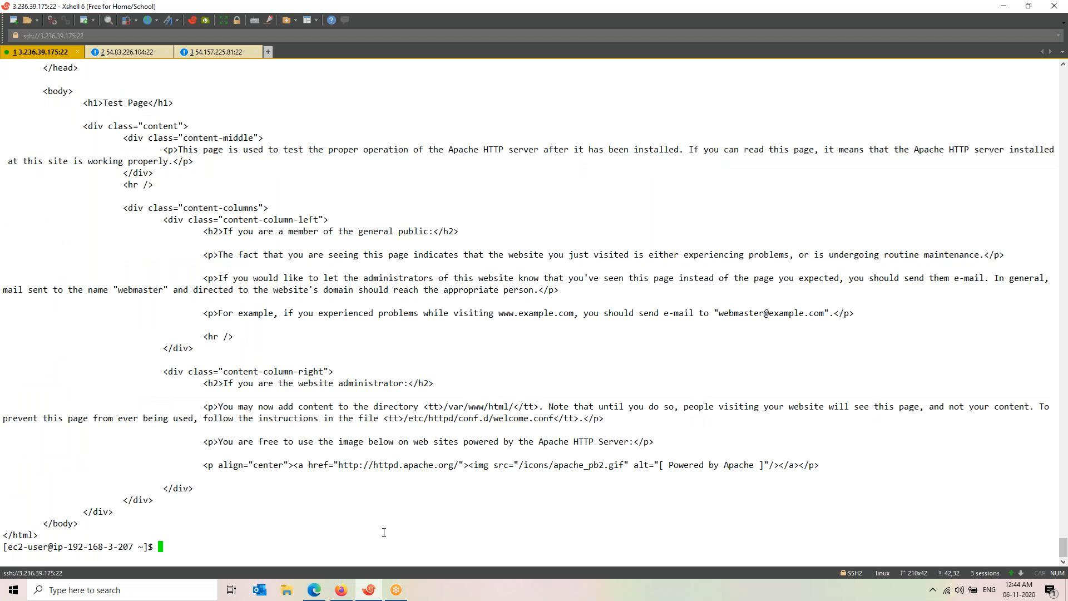
{"action": "key", "text": "Return"}
{"action": "key", "text": "Return"}
{"action": "key", "text": "Return"}
{"action": "key", "text": "Up"}
{"action": "key", "text": "Return"}
{"action": "key", "text": "Up"}
- Switch to the IAM console in Firefox and highlight the permission statement in the HAMZPIP policy's JSON
{"action": "left_click", "coordinate": [341, 589]}
{"action": "left_click", "coordinate": [72, 25]}
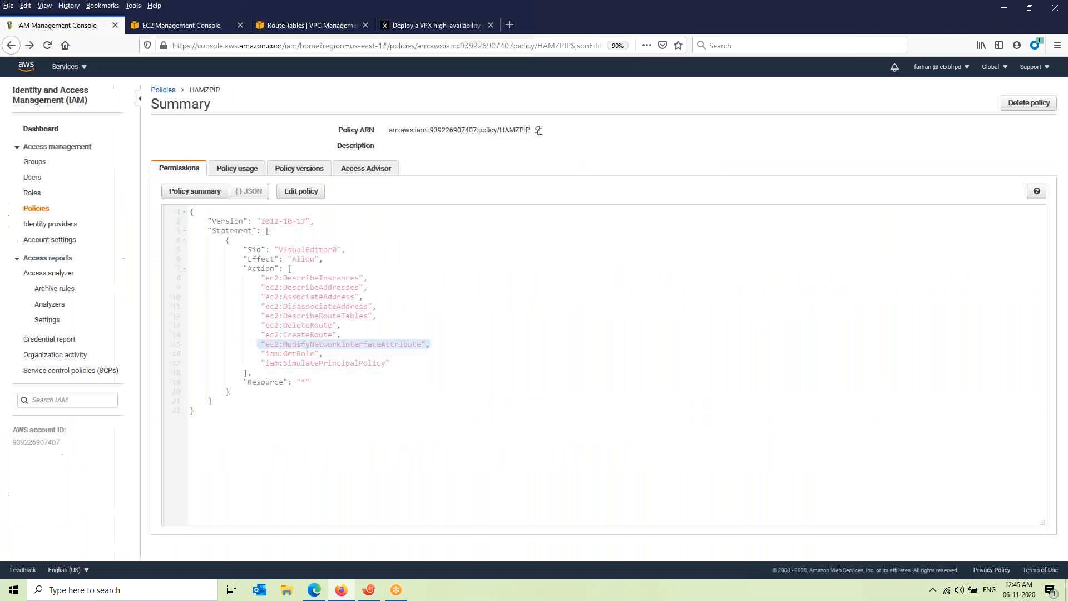
{"action": "left_click_drag", "start_coordinate": [376, 379], "coordinate": [187, 235]}
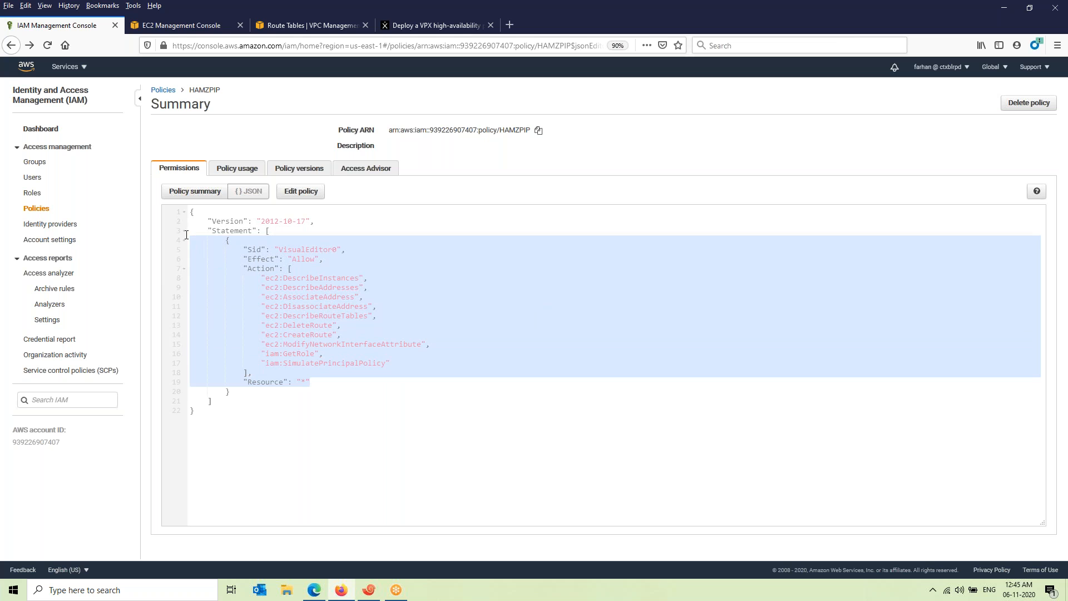